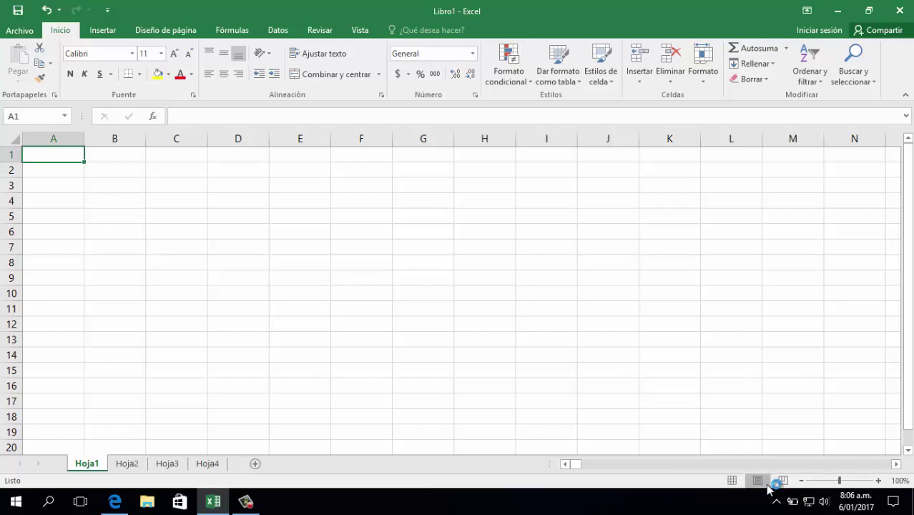
Examine the empty Hoja1 sheet in Page Layout view and in Page Break Preview
{"action": "left_click", "coordinate": [760, 482]}
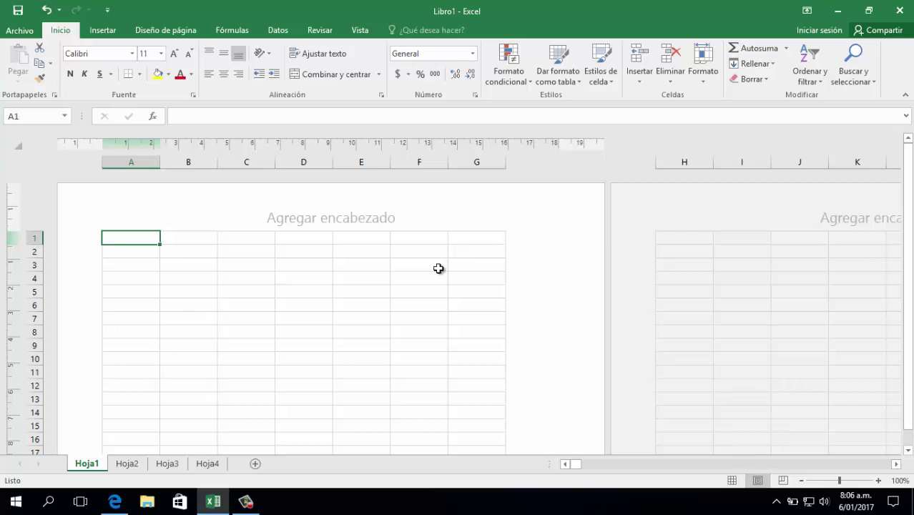
{"action": "scroll", "coordinate": [436, 271], "scroll_direction": "down", "scroll_amount": 3}
{"action": "scroll", "coordinate": [437, 274], "scroll_direction": "up", "scroll_amount": 3}
{"action": "scroll", "coordinate": [437, 274], "scroll_direction": "down", "scroll_amount": 12}
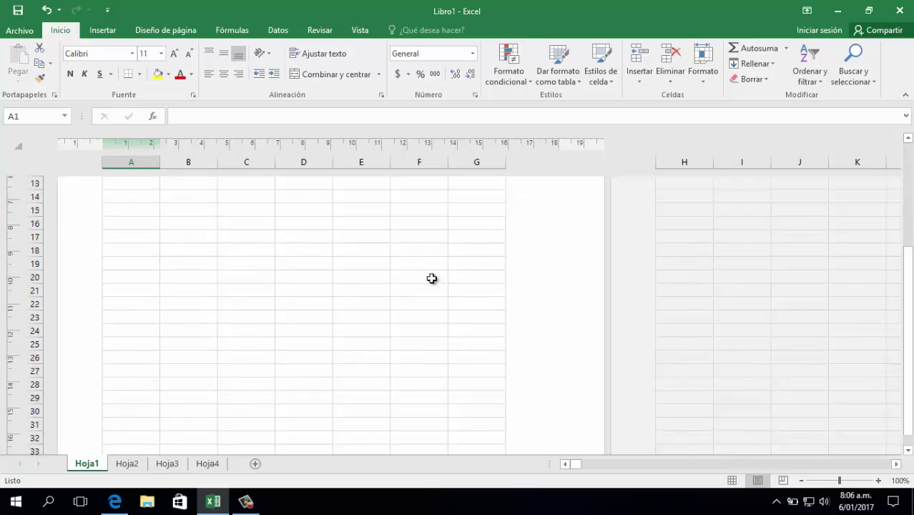
{"action": "scroll", "coordinate": [424, 282], "scroll_direction": "up", "scroll_amount": 1}
{"action": "scroll", "coordinate": [425, 282], "scroll_direction": "up", "scroll_amount": 12}
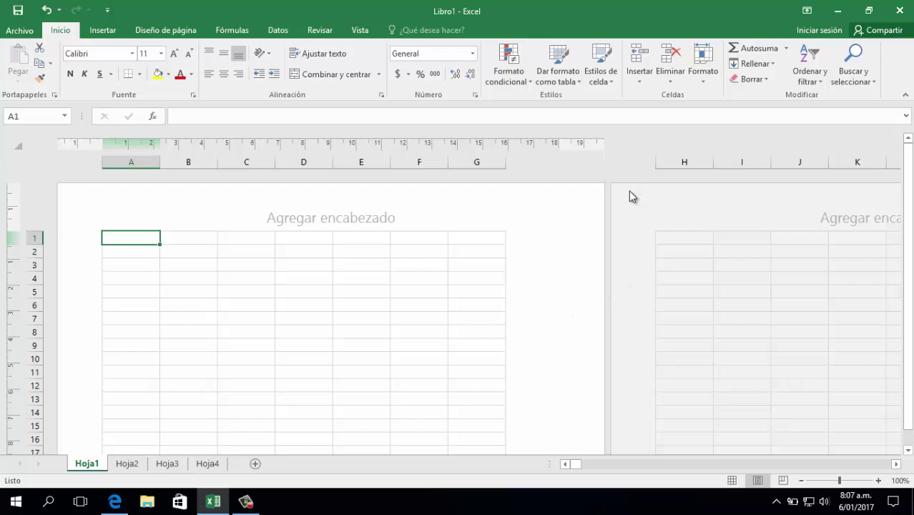
{"action": "left_click", "coordinate": [495, 265]}
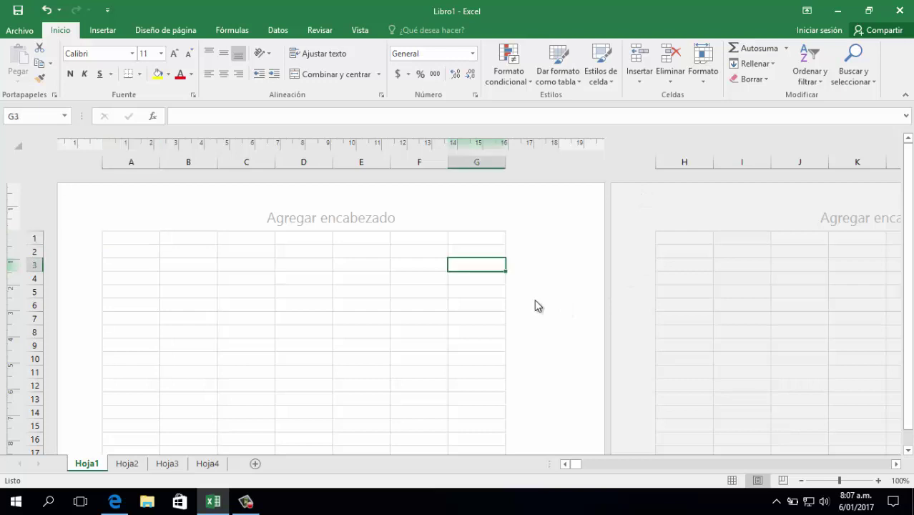
{"action": "left_click", "coordinate": [785, 481]}
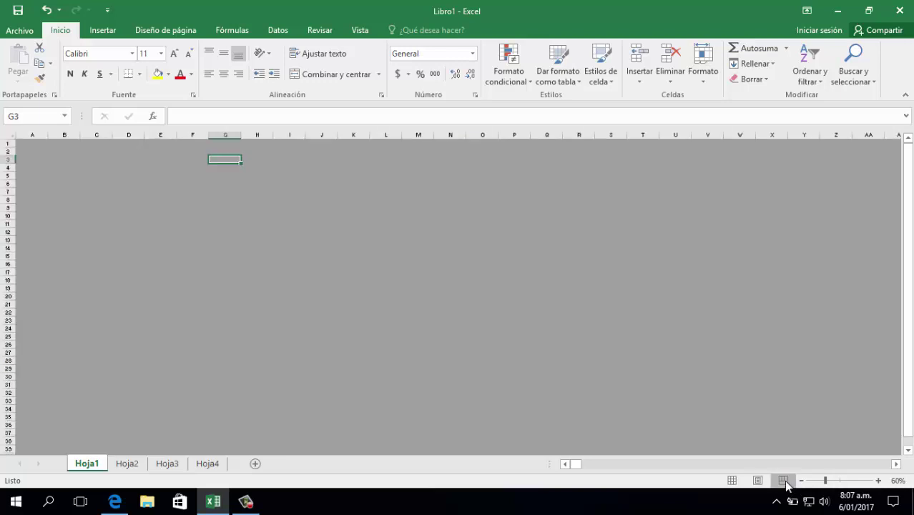
{"action": "left_click", "coordinate": [233, 184]}
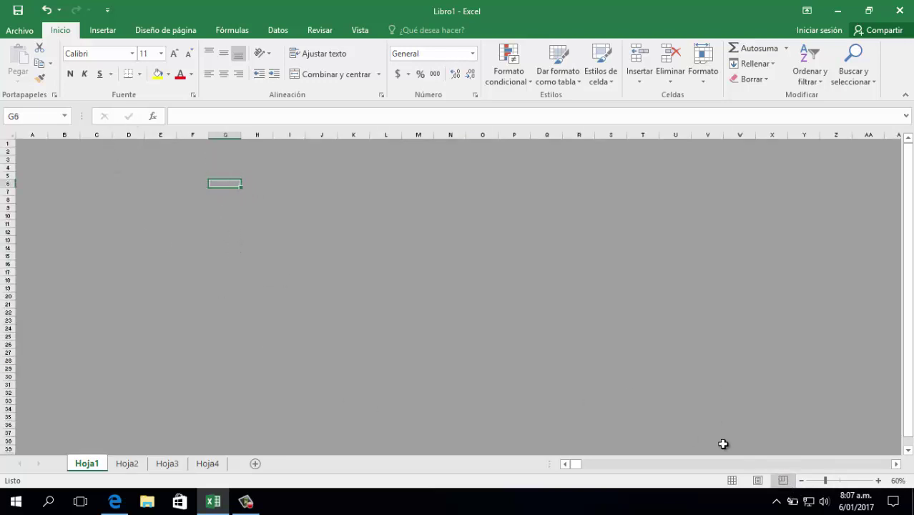
Return Hoja1 to Normal view and enter 5 in cell D7
{"action": "left_click", "coordinate": [732, 481]}
{"action": "key", "text": "Down"}
{"action": "key", "text": "Left"}
{"action": "key", "text": "Left"}
{"action": "key", "text": "Left"}
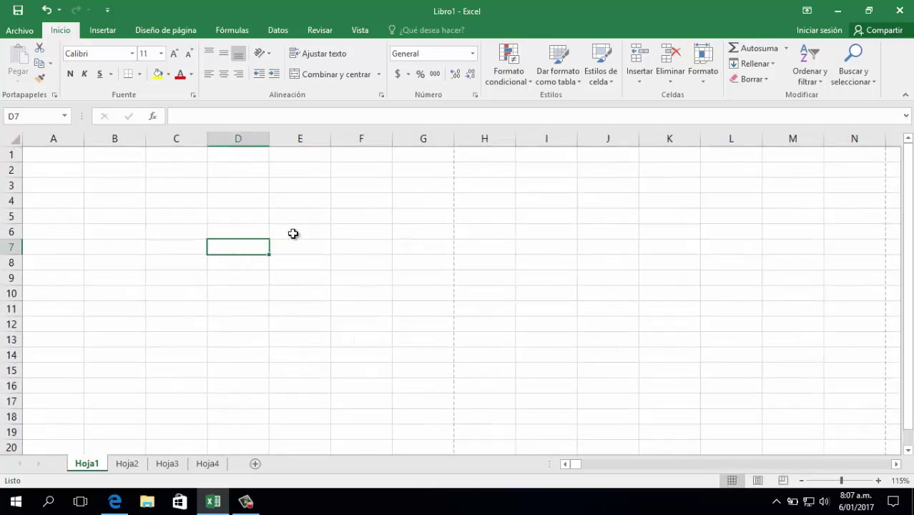
{"action": "type", "text": "5"}
{"action": "left_click", "coordinate": [354, 235]}
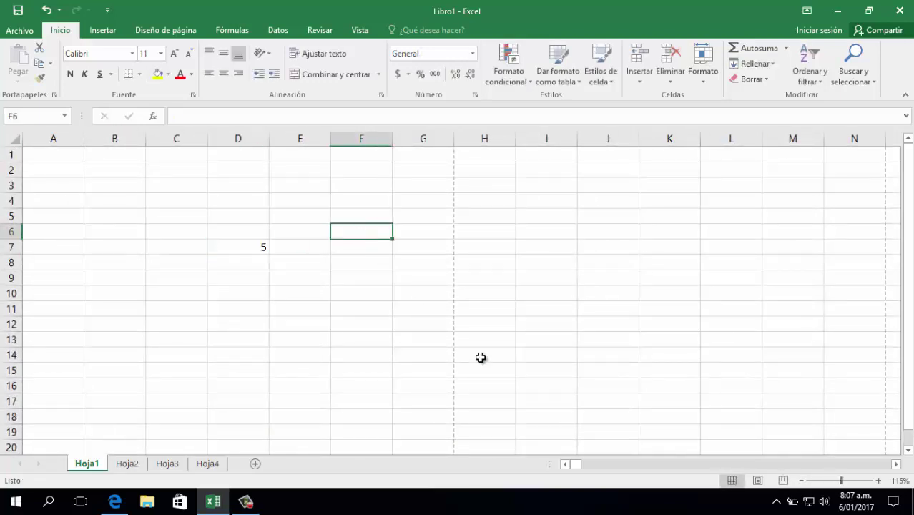
Show Hoja1 in Page Break Preview and examine the print area around D7 up close
{"action": "left_click", "coordinate": [784, 481]}
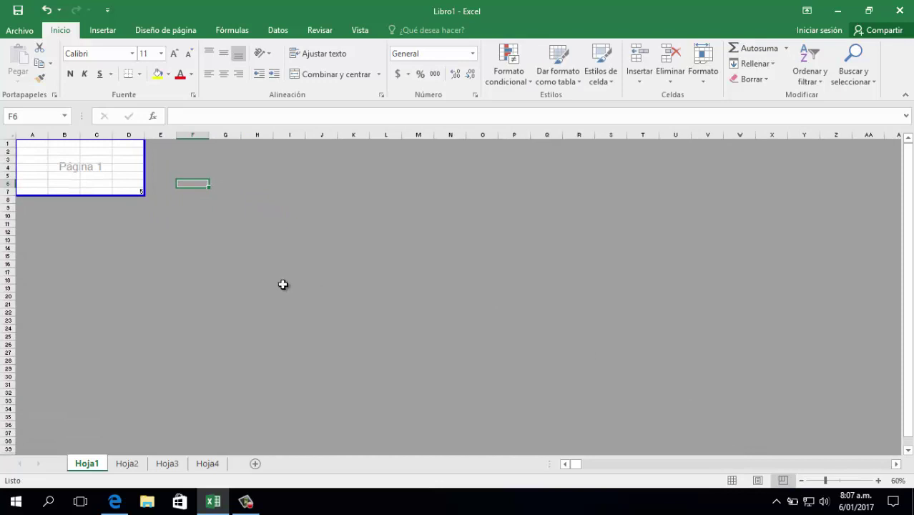
{"action": "left_click", "coordinate": [140, 192]}
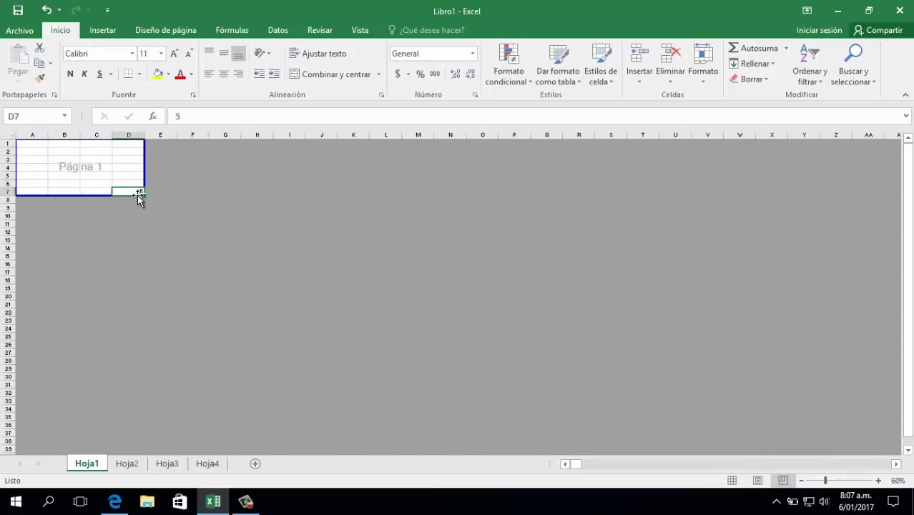
{"action": "scroll", "coordinate": [167, 250], "scroll_direction": "up", "scroll_amount": 10}
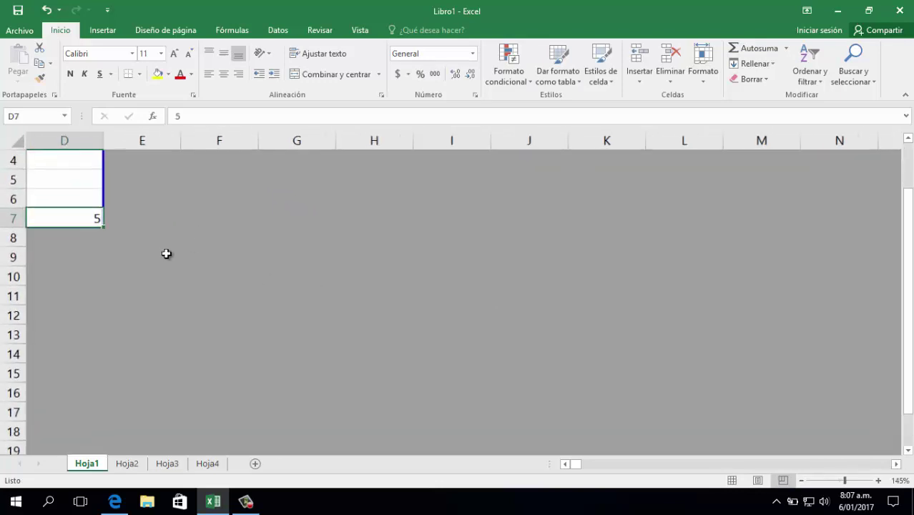
{"action": "scroll", "coordinate": [167, 250], "scroll_direction": "up", "scroll_amount": 3}
{"action": "scroll", "coordinate": [302, 249], "scroll_direction": "left", "scroll_amount": 3}
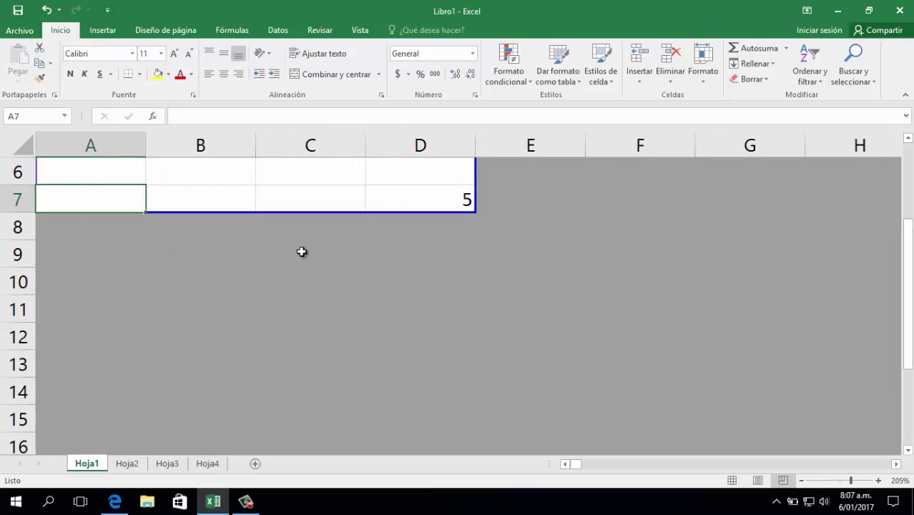
{"action": "scroll", "coordinate": [327, 253], "scroll_direction": "up", "scroll_amount": 2}
Enter 8 in cell F8 to extend the print area in Page Break Preview
{"action": "left_click", "coordinate": [676, 372]}
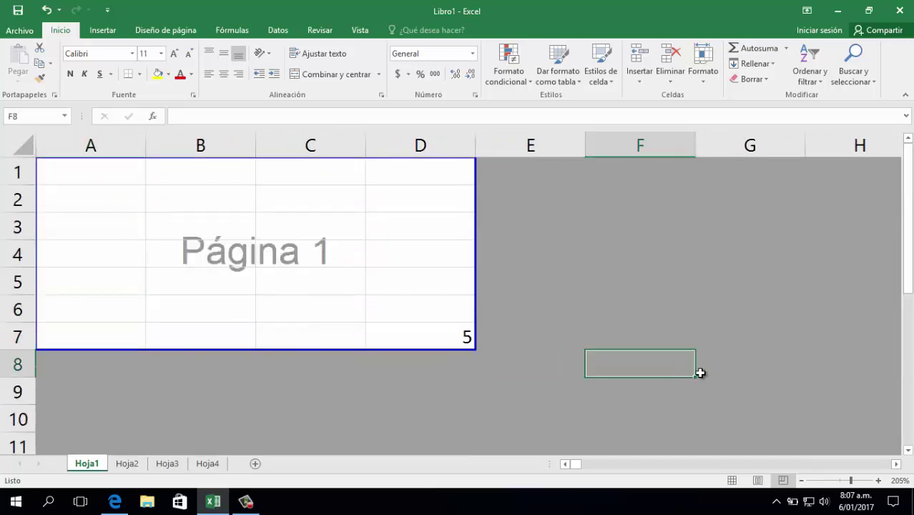
{"action": "type", "text": "8"}
{"action": "left_click", "coordinate": [704, 271]}
{"action": "scroll", "coordinate": [719, 323], "scroll_direction": "down", "scroll_amount": 4}
{"action": "scroll", "coordinate": [794, 222], "scroll_direction": "up", "scroll_amount": 3}
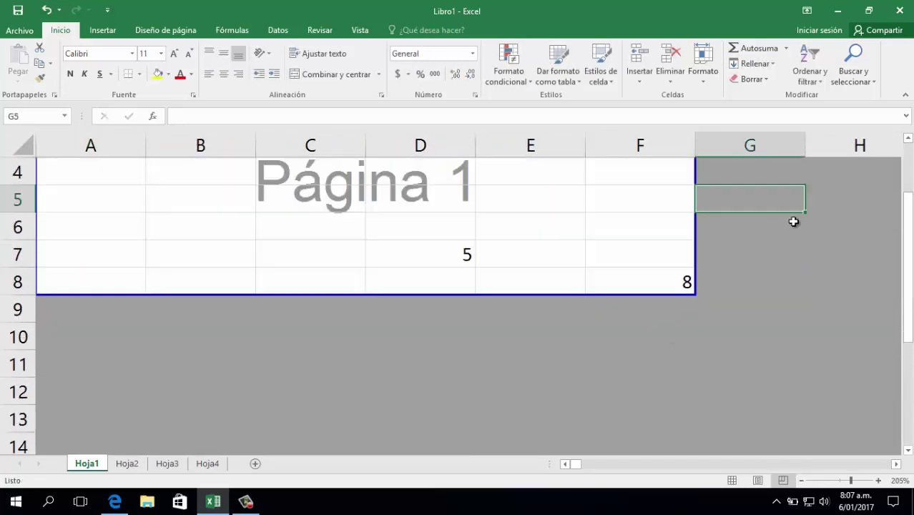
Enter 6 in cell M6 so the print area extends onto a second page
{"action": "left_click", "coordinate": [849, 217]}
{"action": "key", "text": "Right"}
{"action": "key", "text": "Right"}
{"action": "key", "text": "Right"}
{"action": "key", "text": "Right"}
{"action": "key", "text": "Right"}
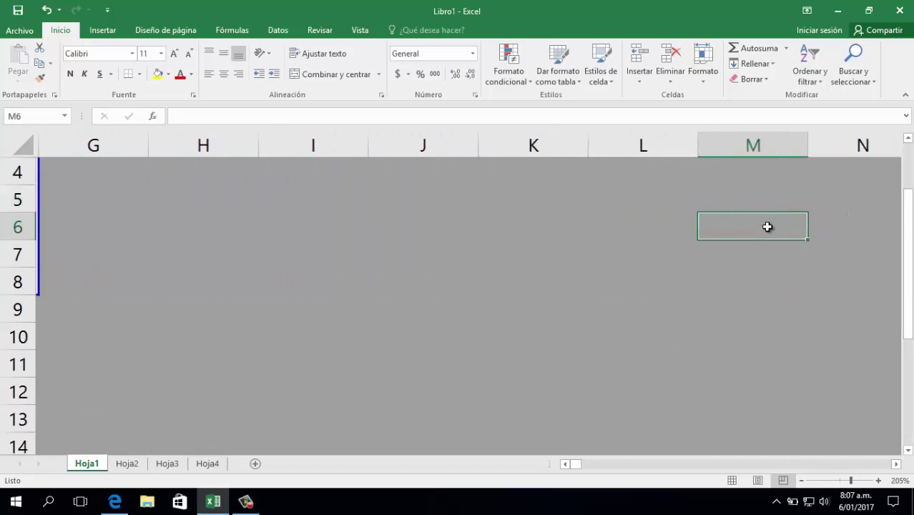
{"action": "type", "text": "6"}
{"action": "key", "text": "Return"}
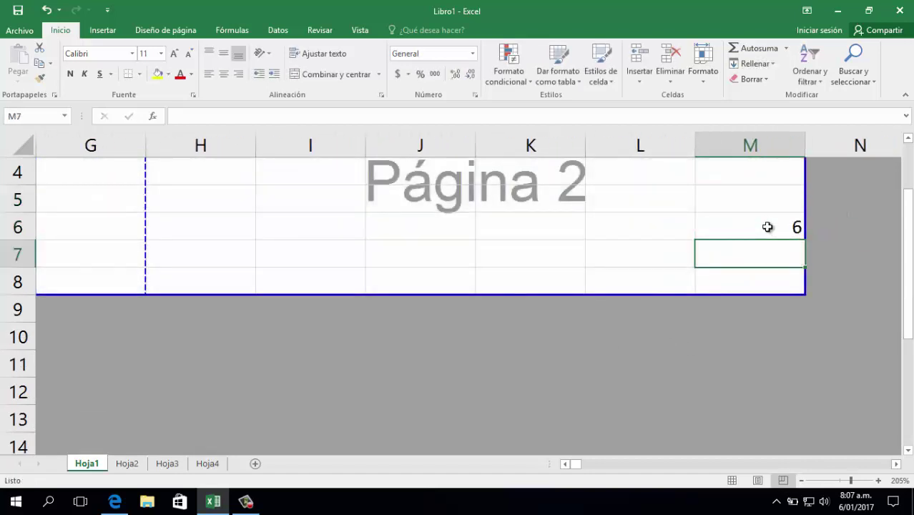
Compare the page boundary after column G in Page Break Preview and Page Layout view, ending in Page Break Preview
{"action": "key", "text": "Home"}
{"action": "scroll", "coordinate": [693, 235], "scroll_direction": "down", "scroll_amount": 3, "text": "ctrl"}
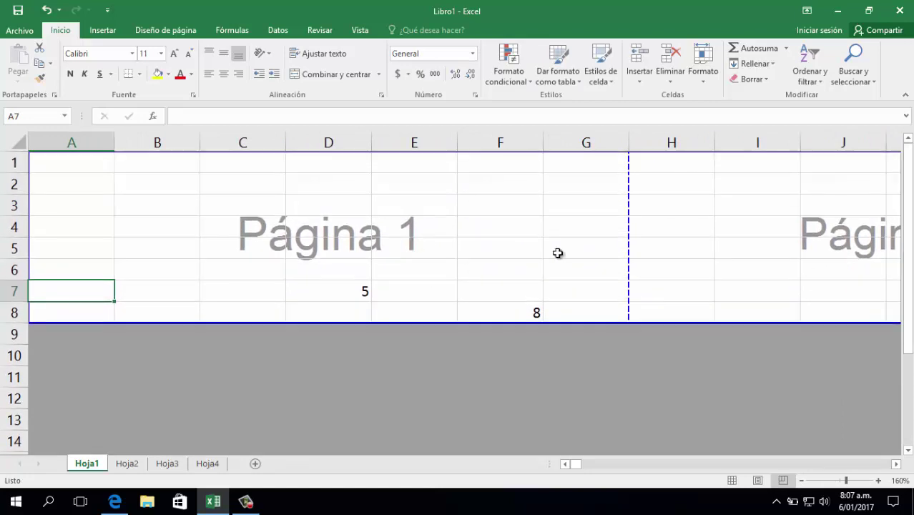
{"action": "left_click_drag", "start_coordinate": [580, 467], "coordinate": [509, 465]}
{"action": "left_click", "coordinate": [756, 479]}
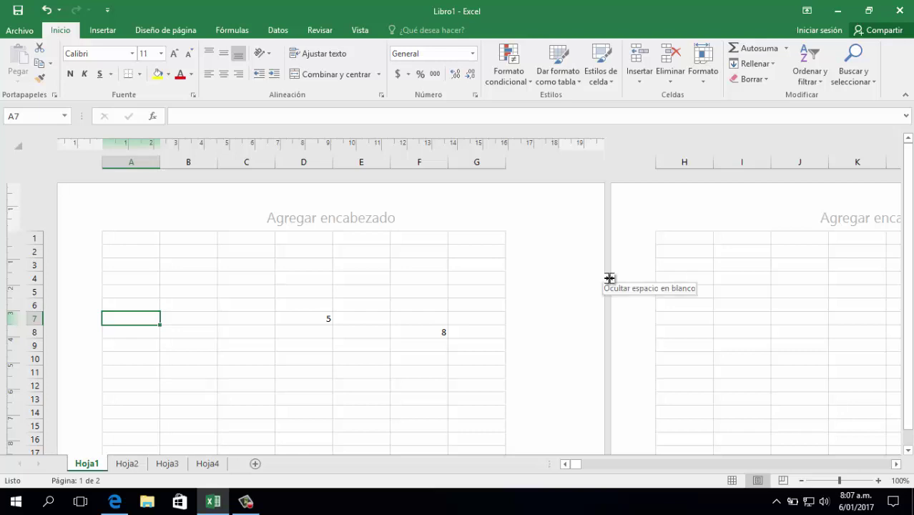
{"action": "left_click", "coordinate": [782, 480]}
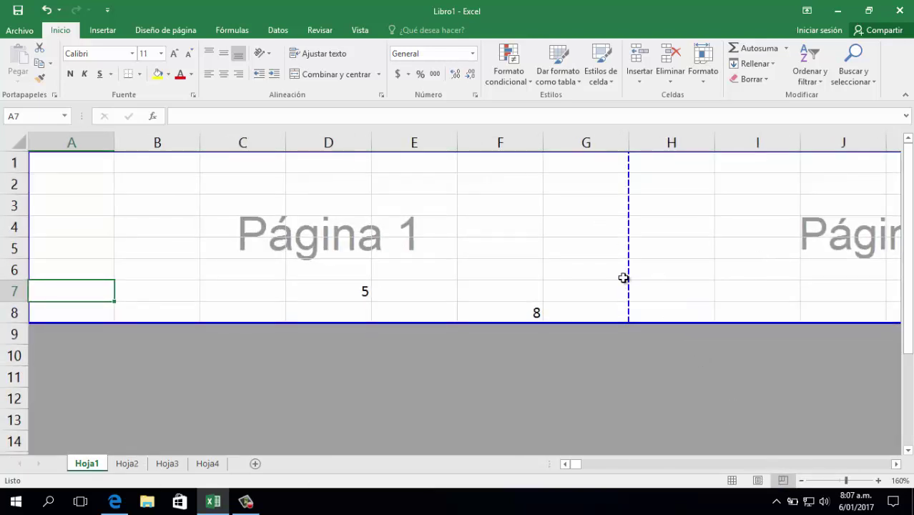
Enter 5 in cell E68 to extend the print area downward
{"action": "scroll", "coordinate": [430, 315], "scroll_direction": "down", "scroll_amount": 5}
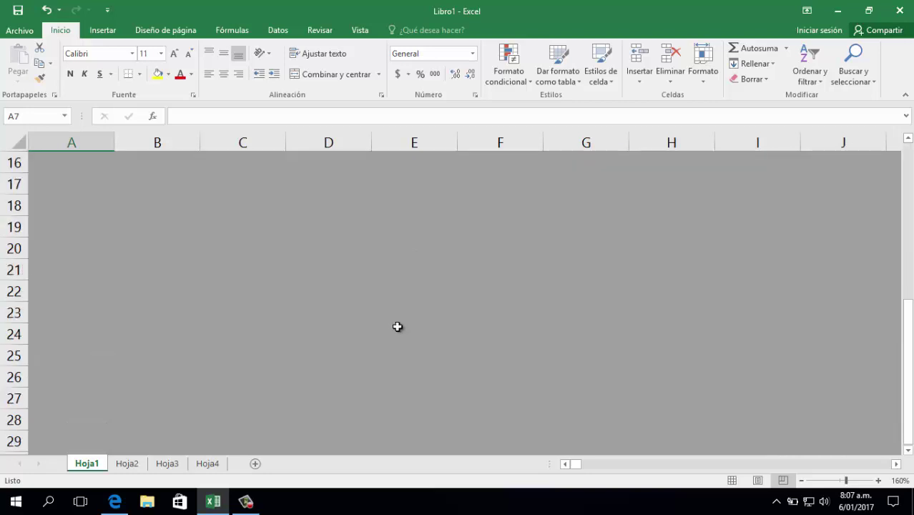
{"action": "left_click", "coordinate": [408, 379]}
{"action": "scroll", "coordinate": [404, 386], "scroll_direction": "down", "scroll_amount": 10}
{"action": "scroll", "coordinate": [402, 384], "scroll_direction": "down", "scroll_amount": 4}
{"action": "left_click", "coordinate": [402, 380]}
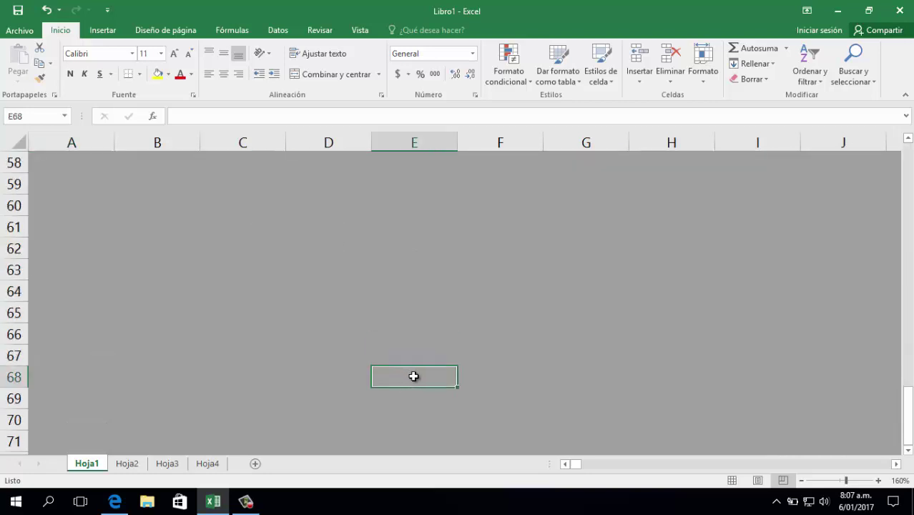
{"action": "type", "text": "5"}
{"action": "left_click", "coordinate": [512, 290]}
Examine how the page breaks divide the sheet into numbered pages, selecting cells in different pages
{"action": "scroll", "coordinate": [515, 289], "scroll_direction": "up", "scroll_amount": 4}
{"action": "scroll", "coordinate": [515, 288], "scroll_direction": "down", "scroll_amount": 2}
{"action": "scroll", "coordinate": [516, 288], "scroll_direction": "up", "scroll_amount": 8}
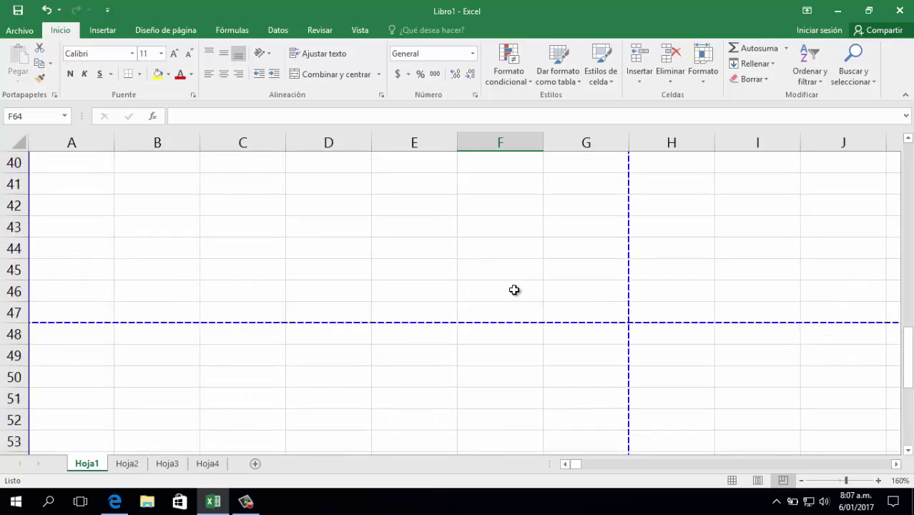
{"action": "scroll", "coordinate": [513, 291], "scroll_direction": "down", "scroll_amount": 1}
{"action": "scroll", "coordinate": [513, 290], "scroll_direction": "down", "scroll_amount": 7, "text": "ctrl"}
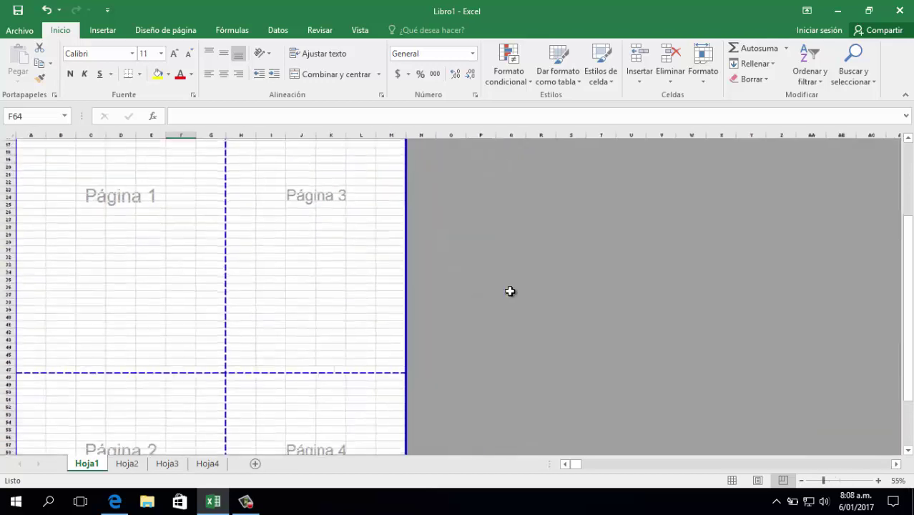
{"action": "left_click", "coordinate": [153, 208]}
{"action": "left_click", "coordinate": [321, 186]}
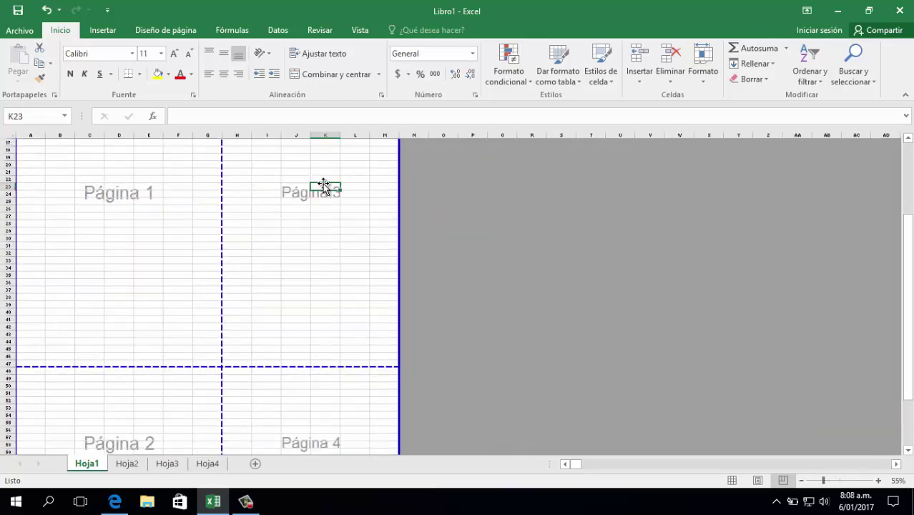
{"action": "scroll", "coordinate": [320, 186], "scroll_direction": "down", "scroll_amount": 2}
{"action": "left_click", "coordinate": [158, 392]}
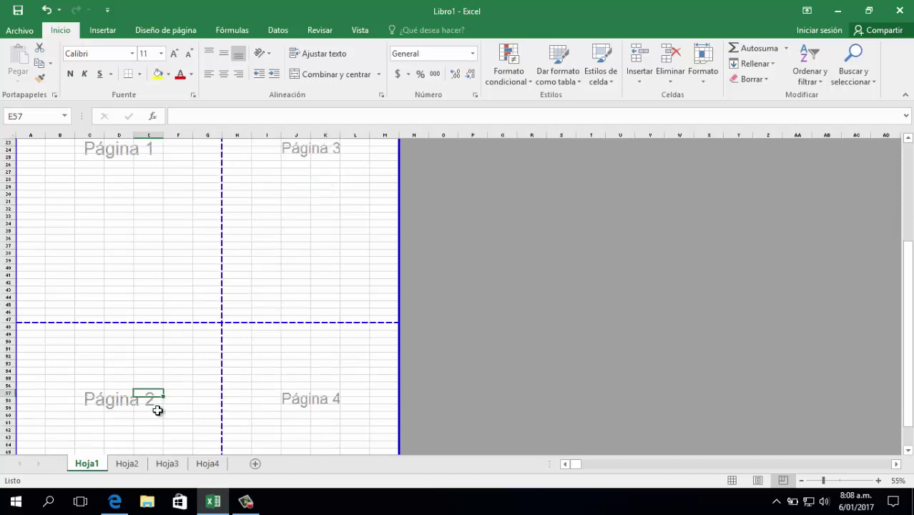
{"action": "left_click", "coordinate": [159, 409]}
{"action": "left_click", "coordinate": [317, 187]}
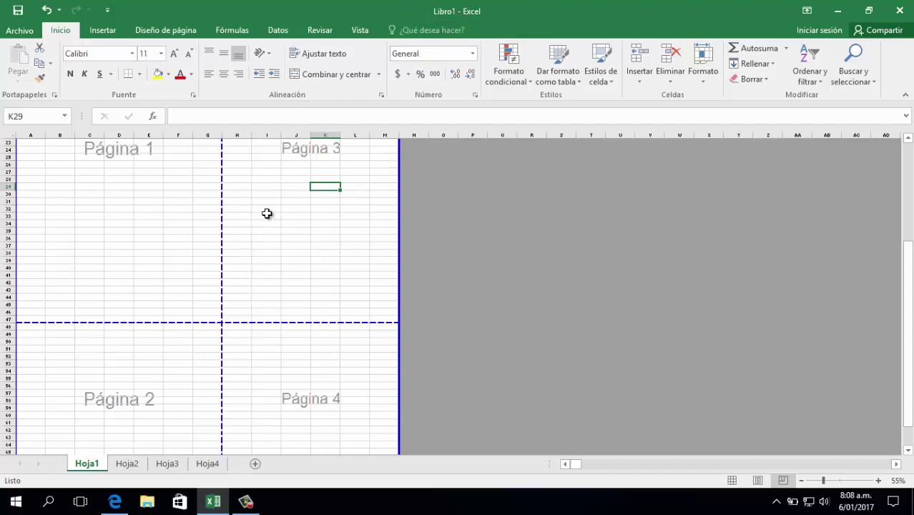
Check the orientation, scaling and paper options in Page Setup and close the dialog without changes
{"action": "left_click", "coordinate": [176, 30]}
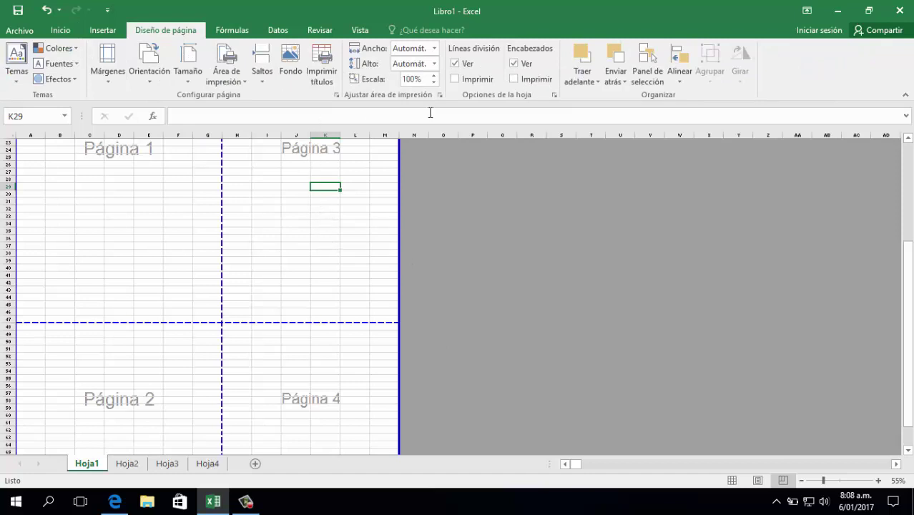
{"action": "left_click", "coordinate": [336, 95]}
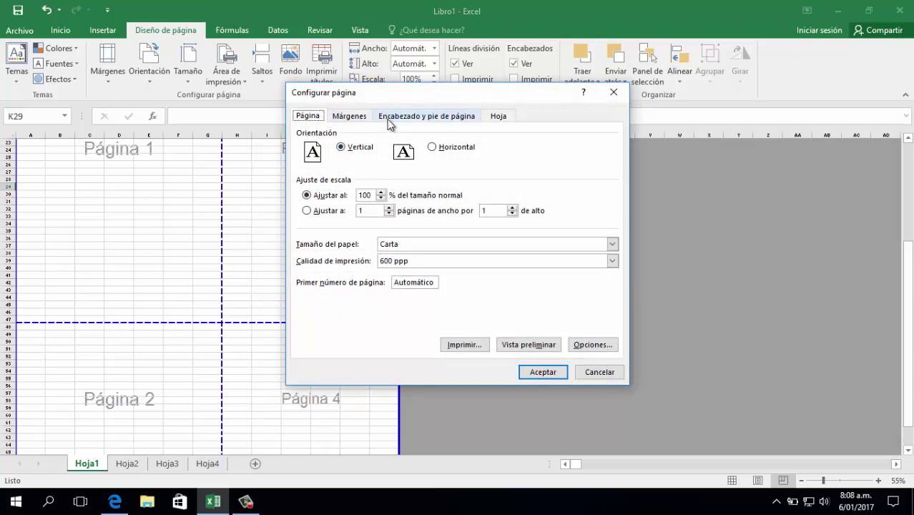
{"action": "left_click", "coordinate": [598, 374]}
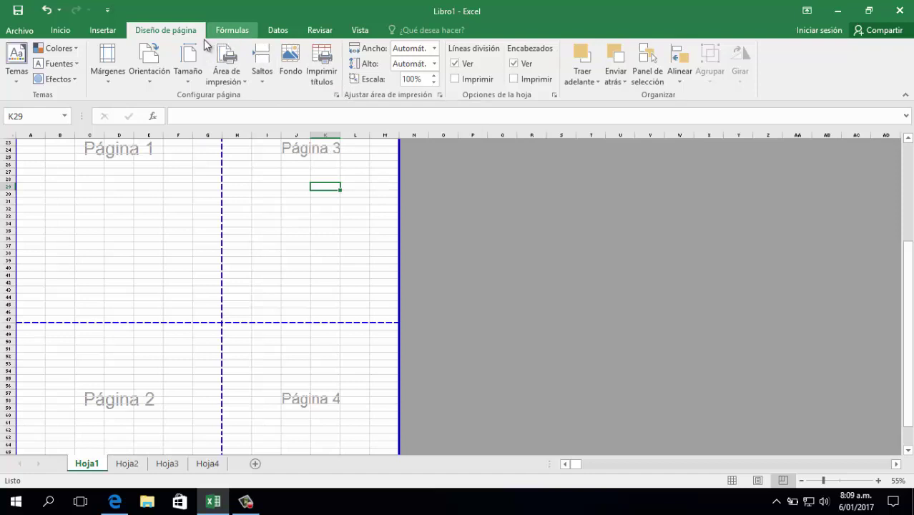
{"action": "left_click", "coordinate": [233, 30]}
{"action": "left_click", "coordinate": [179, 30]}
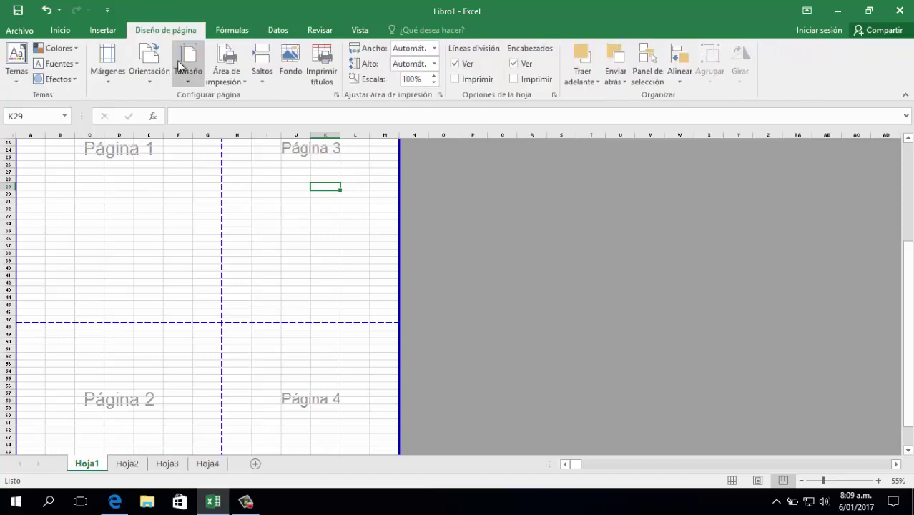
{"action": "left_click", "coordinate": [56, 31]}
{"action": "left_click", "coordinate": [19, 30]}
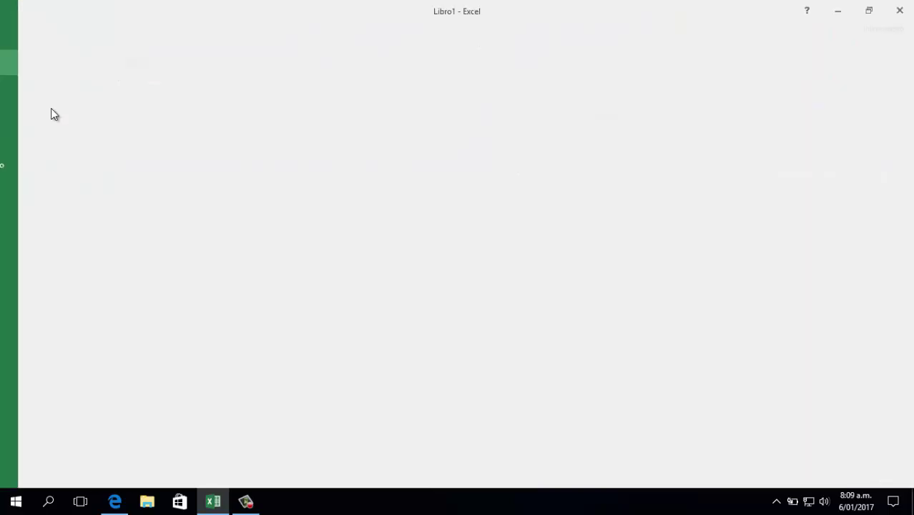
{"action": "key", "text": "Escape"}
Review the margin, header/footer and sheet options in Page Setup, and set the page order to "Hacia la derecha, luego hacia abajo"
{"action": "left_click", "coordinate": [178, 32]}
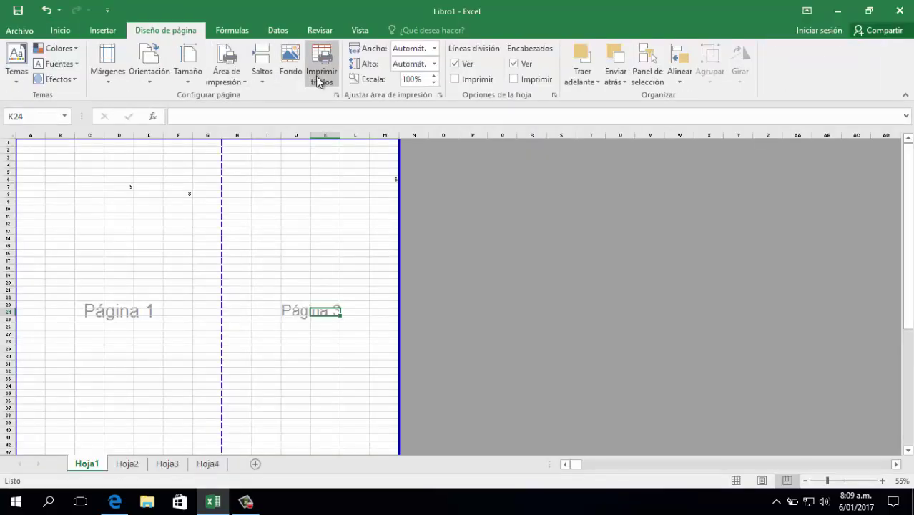
{"action": "left_click", "coordinate": [440, 96]}
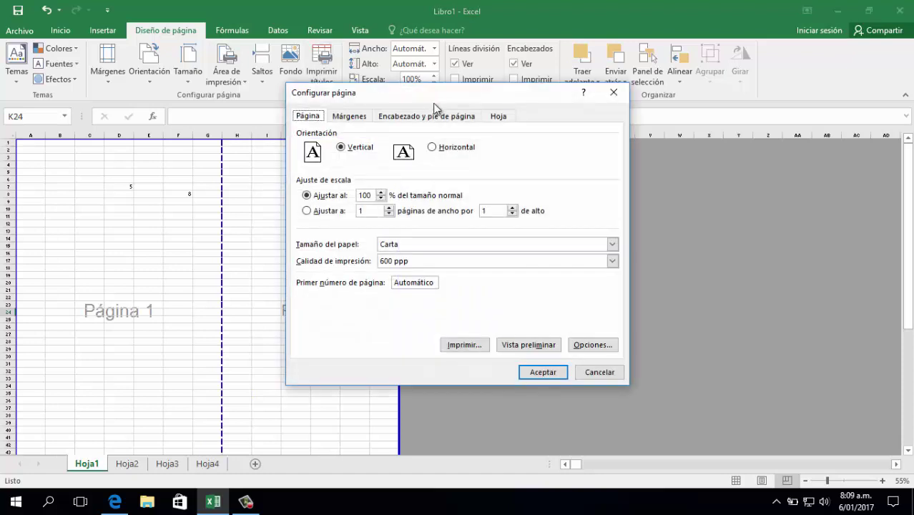
{"action": "left_click", "coordinate": [360, 120]}
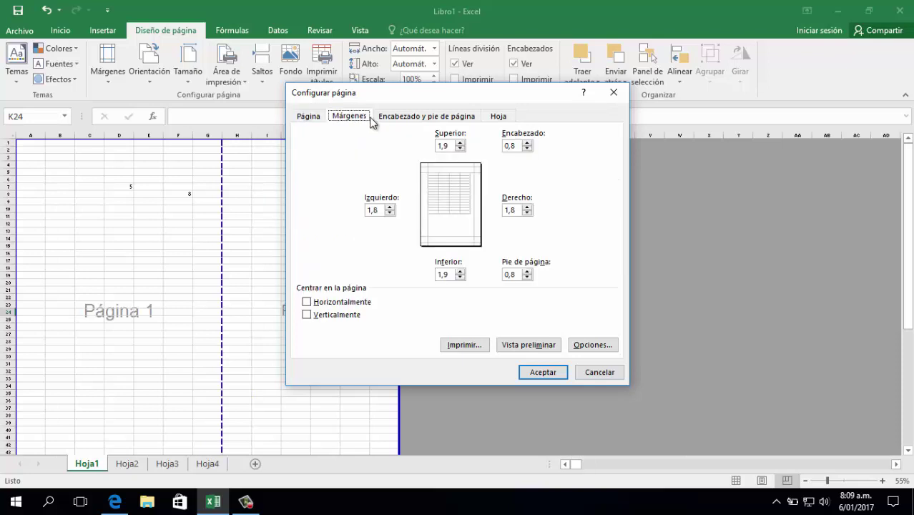
{"action": "left_click", "coordinate": [404, 117]}
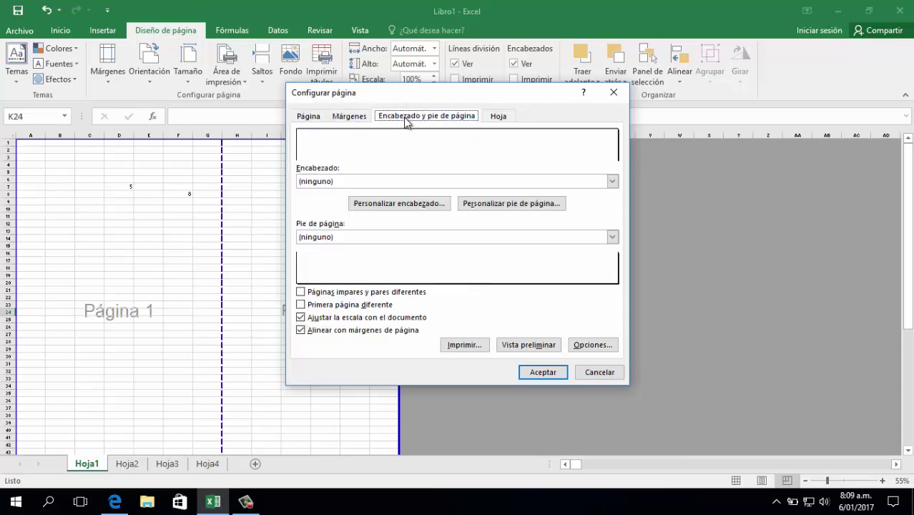
{"action": "left_click", "coordinate": [494, 119]}
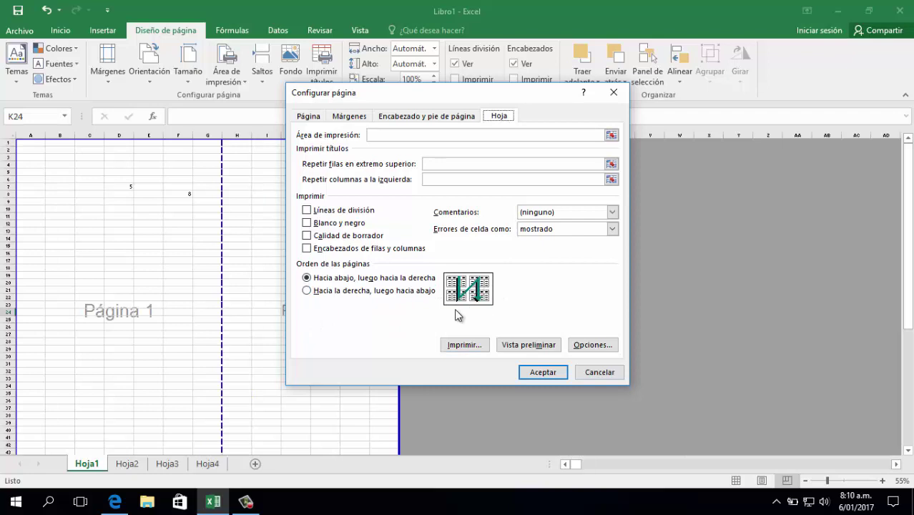
{"action": "left_click", "coordinate": [333, 292]}
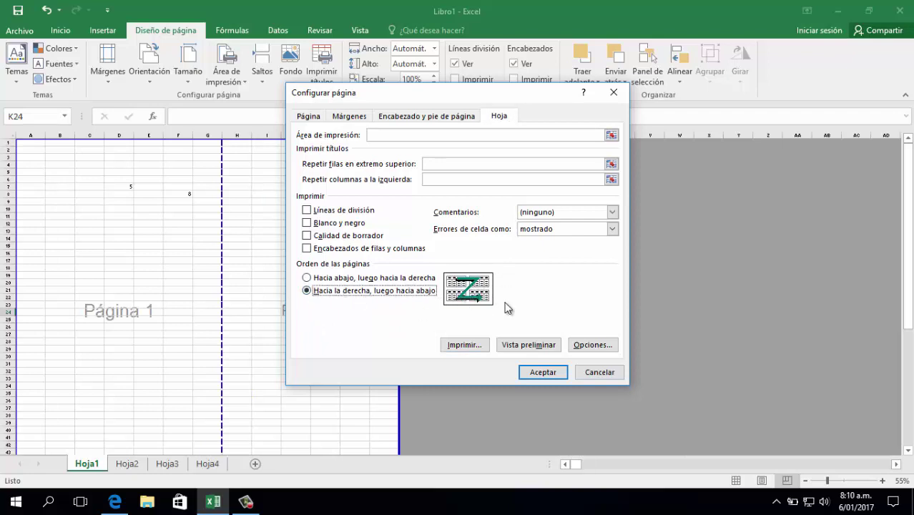
{"action": "left_click", "coordinate": [541, 375]}
{"action": "left_click", "coordinate": [322, 217]}
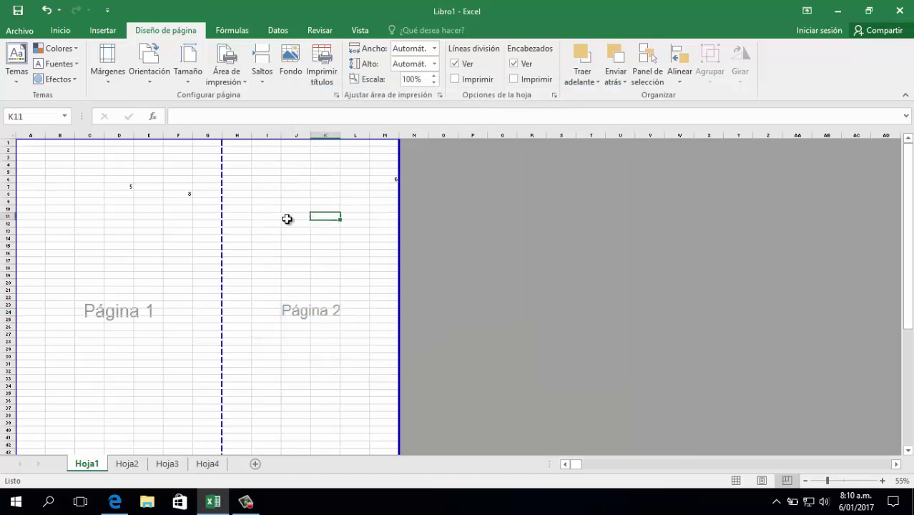
Recheck the page order setting in Page Setup, keep "Hacia la derecha, luego hacia abajo", and select cell K21
{"action": "left_click", "coordinate": [337, 96]}
{"action": "left_click", "coordinate": [499, 116]}
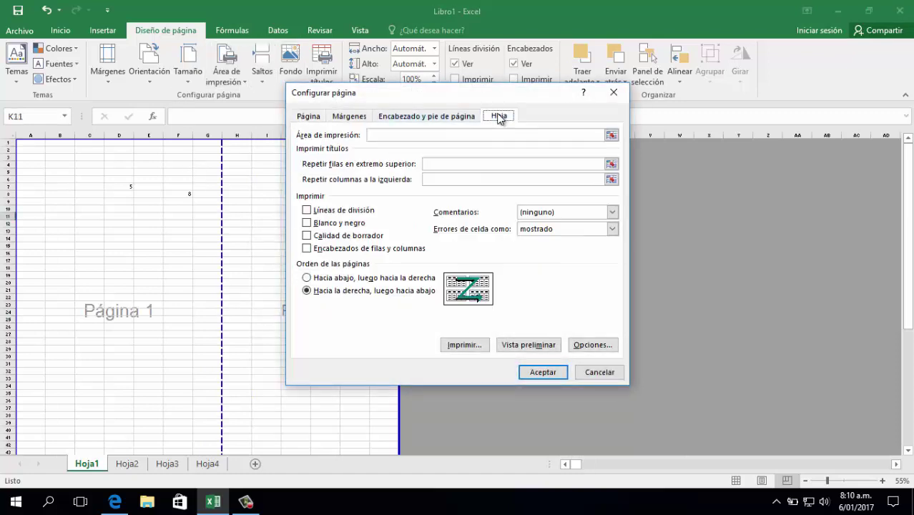
{"action": "left_click", "coordinate": [355, 290]}
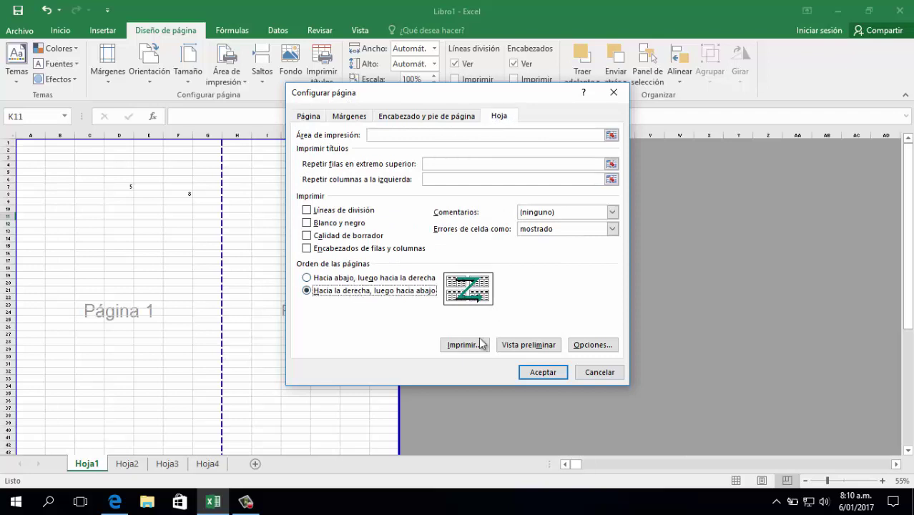
{"action": "left_click", "coordinate": [533, 374]}
{"action": "left_click", "coordinate": [319, 290]}
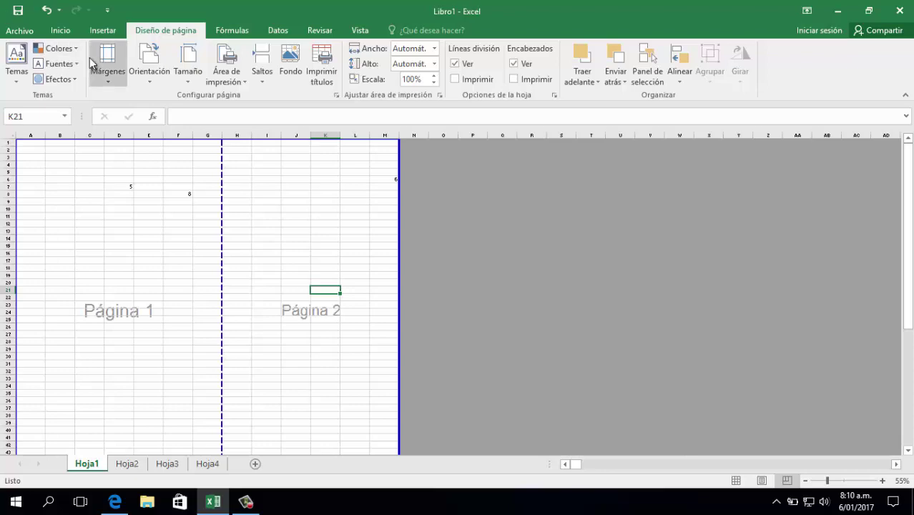
Switch the worksheet to Normal view and go to cell A1
{"action": "left_click", "coordinate": [99, 31]}
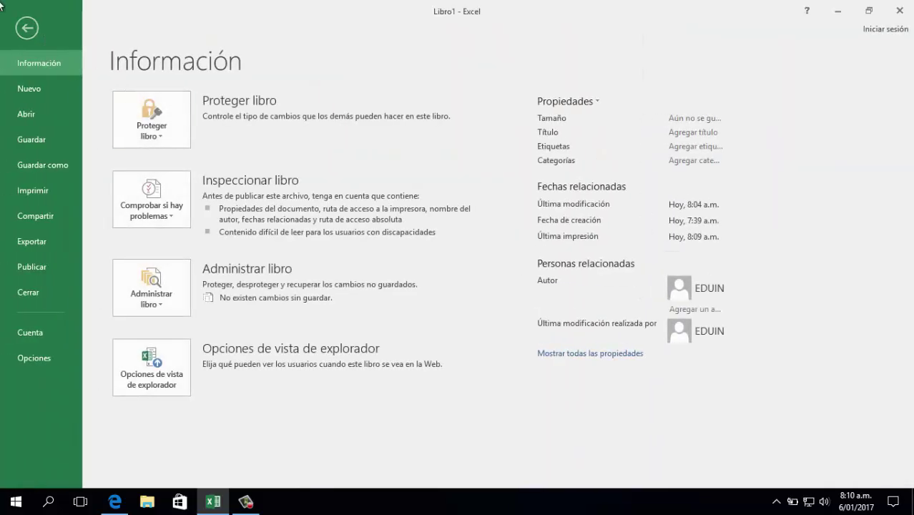
{"action": "left_click", "coordinate": [26, 28]}
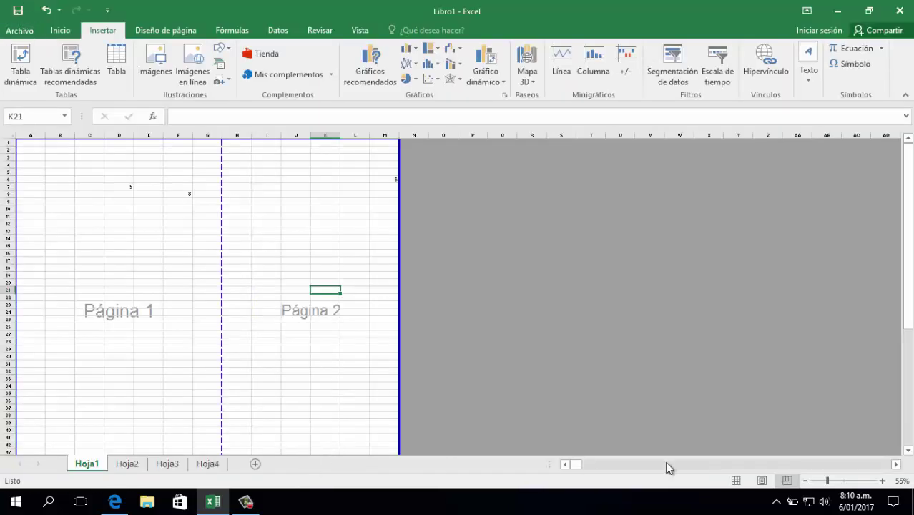
{"action": "left_click", "coordinate": [735, 481]}
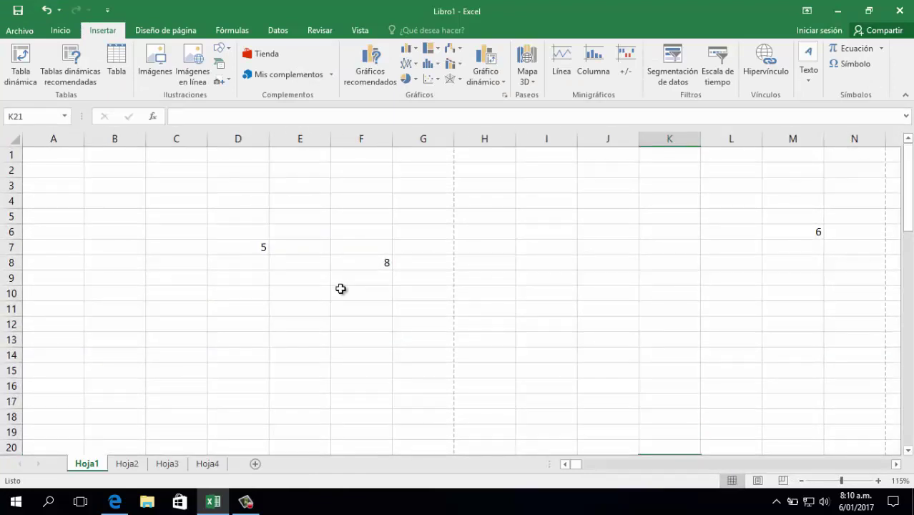
{"action": "key", "text": "ctrl+Home"}
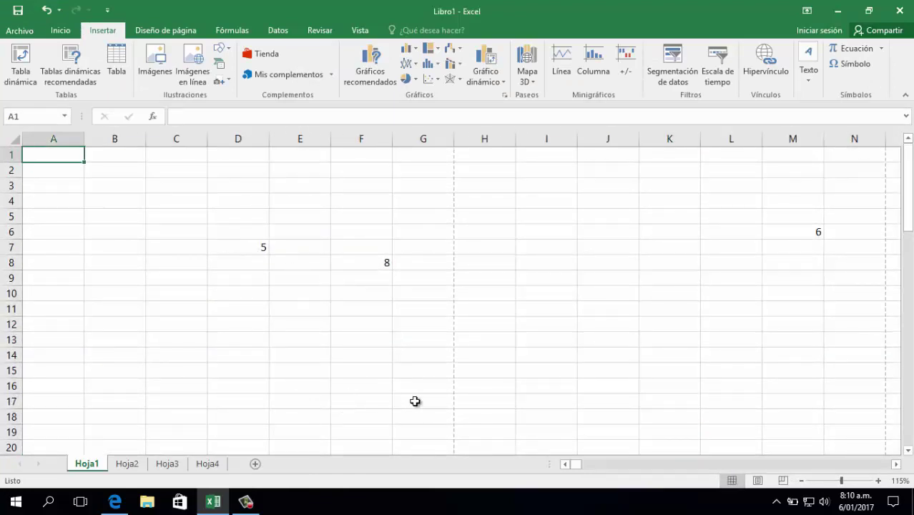
Enlarge the sheet's zoom in several increments, then reduce it to 10% to view the page divisions
{"action": "left_click", "coordinate": [879, 481]}
{"action": "left_click", "coordinate": [879, 481]}
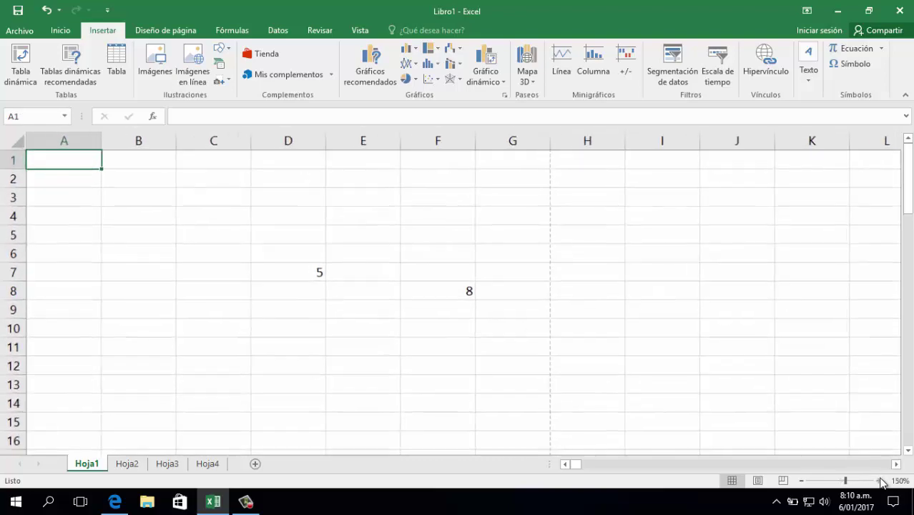
{"action": "left_click", "coordinate": [879, 481]}
{"action": "left_click", "coordinate": [879, 481]}
{"action": "left_click", "coordinate": [879, 481]}
{"action": "left_click", "coordinate": [879, 481]}
{"action": "left_click", "coordinate": [879, 480]}
{"action": "left_click", "coordinate": [801, 481]}
{"action": "left_click", "coordinate": [801, 480]}
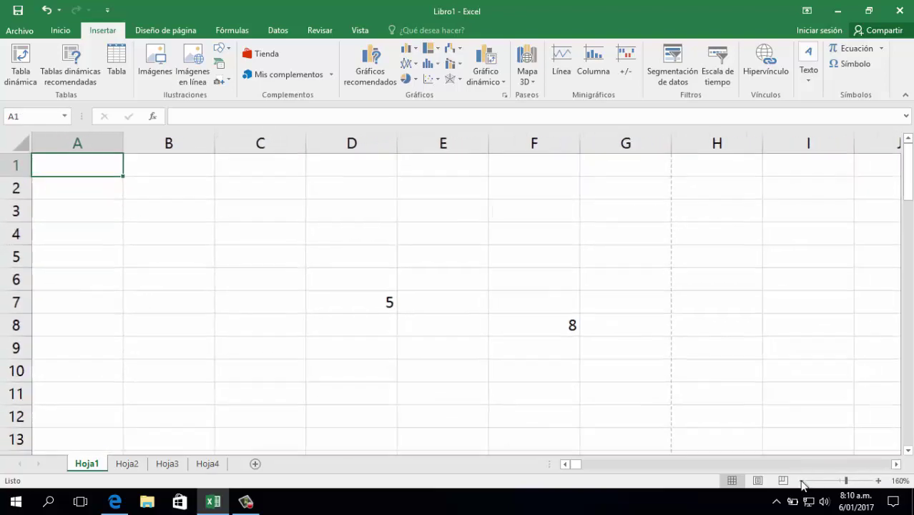
{"action": "left_click", "coordinate": [801, 481]}
{"action": "left_click", "coordinate": [802, 481]}
{"action": "left_click", "coordinate": [801, 481]}
{"action": "left_click", "coordinate": [801, 481]}
{"action": "left_click", "coordinate": [802, 481]}
{"action": "left_click", "coordinate": [802, 481]}
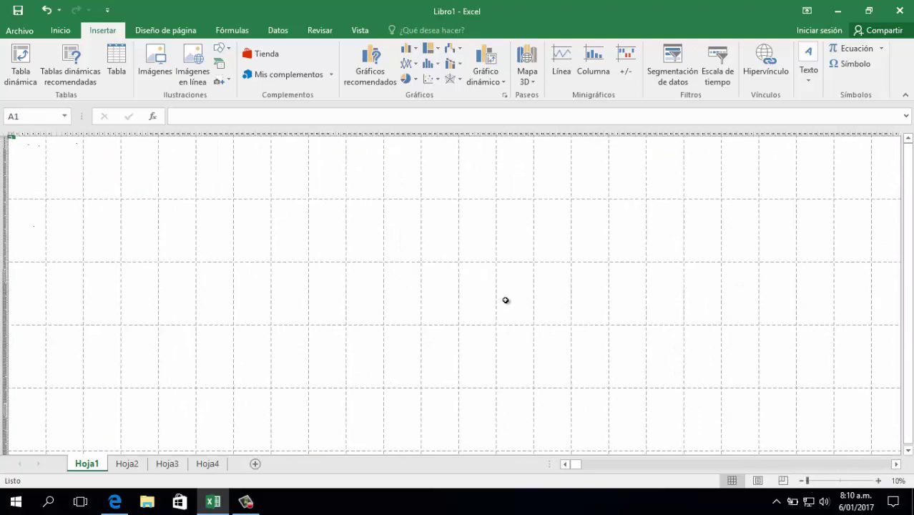
Bring the sheet's zoom back up to 120%
{"action": "left_click_drag", "start_coordinate": [808, 481], "coordinate": [836, 486]}
{"action": "left_click", "coordinate": [879, 481]}
{"action": "left_click", "coordinate": [878, 481]}
{"action": "left_click", "coordinate": [879, 481]}
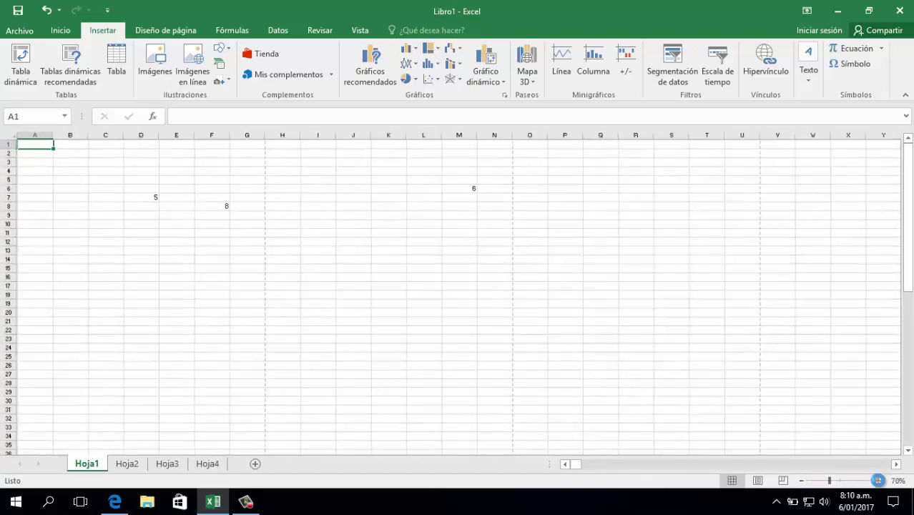
{"action": "left_click", "coordinate": [879, 480]}
{"action": "left_click", "coordinate": [879, 480]}
{"action": "left_click", "coordinate": [879, 481]}
{"action": "left_click", "coordinate": [879, 481]}
{"action": "left_click", "coordinate": [878, 481]}
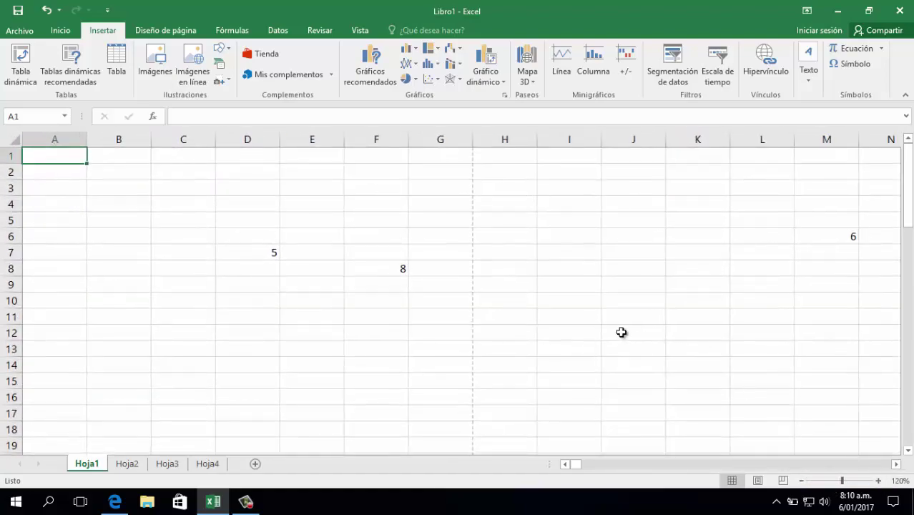
Zoom the sheet quickly out and in, settle on 130%, and select cell E6
{"action": "scroll", "coordinate": [588, 319], "scroll_direction": "down", "scroll_amount": 5}
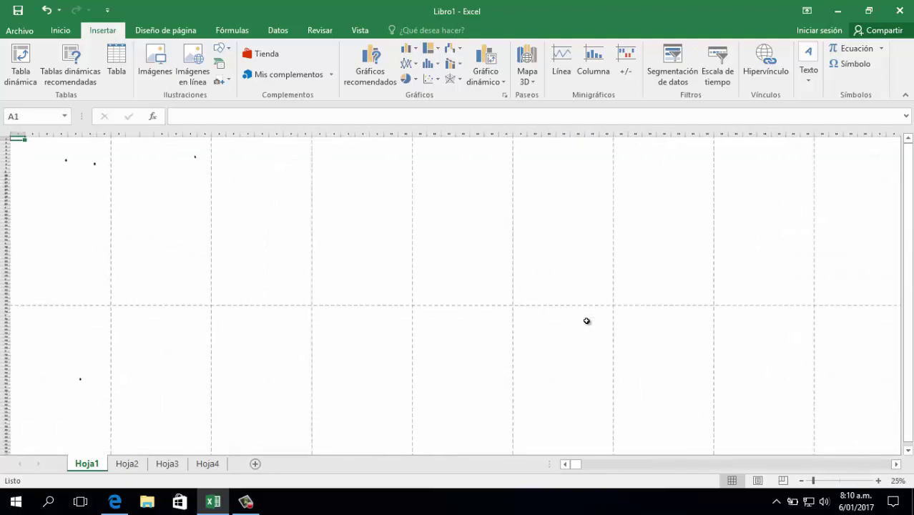
{"action": "scroll", "coordinate": [586, 319], "scroll_direction": "up", "scroll_amount": 10}
{"action": "scroll", "coordinate": [584, 320], "scroll_direction": "down", "scroll_amount": 6}
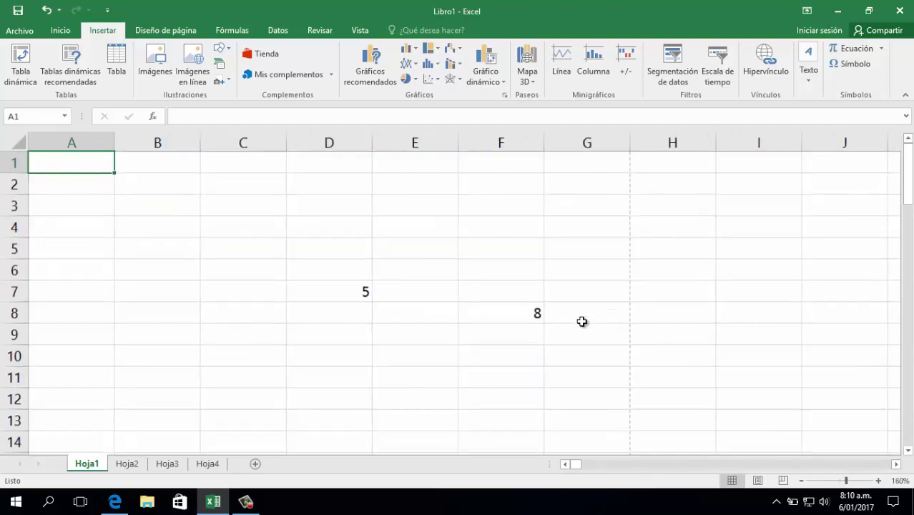
{"action": "left_click", "coordinate": [373, 252]}
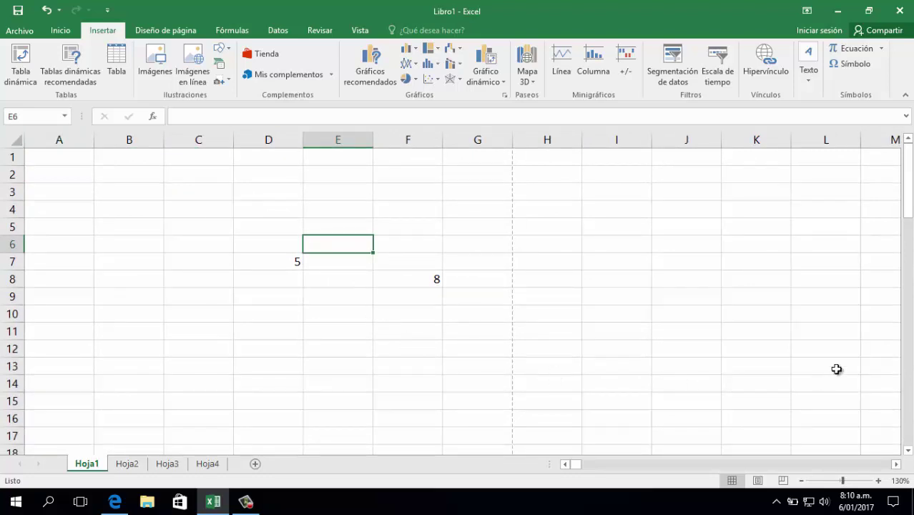
Resize the horizontal scroll bar so the sheet tabs get slightly more room, and return to cell A1
{"action": "left_click_drag", "start_coordinate": [549, 464], "coordinate": [778, 432]}
{"action": "left_click_drag", "start_coordinate": [803, 471], "coordinate": [588, 466]}
{"action": "left_click", "coordinate": [272, 198]}
{"action": "key", "text": "ctrl+Home"}
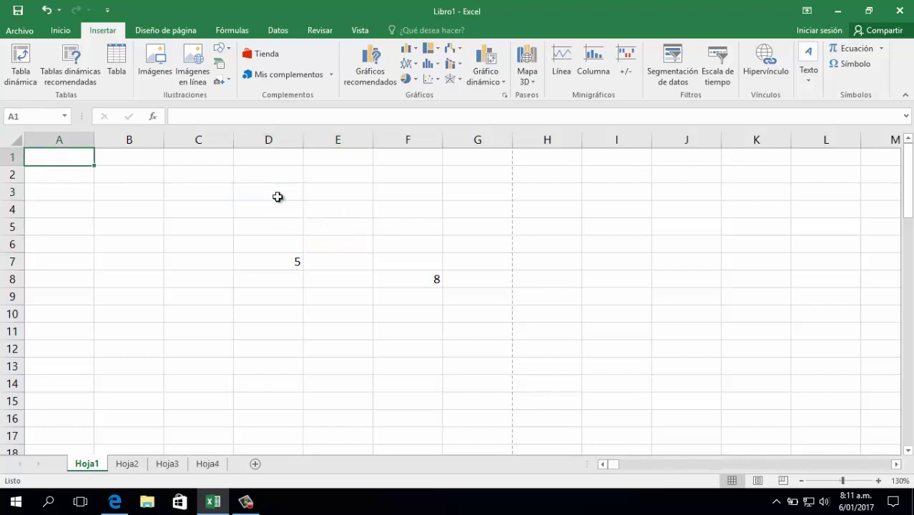
Select the entire worksheet, then release the selection by picking cell C9
{"action": "left_click", "coordinate": [236, 289]}
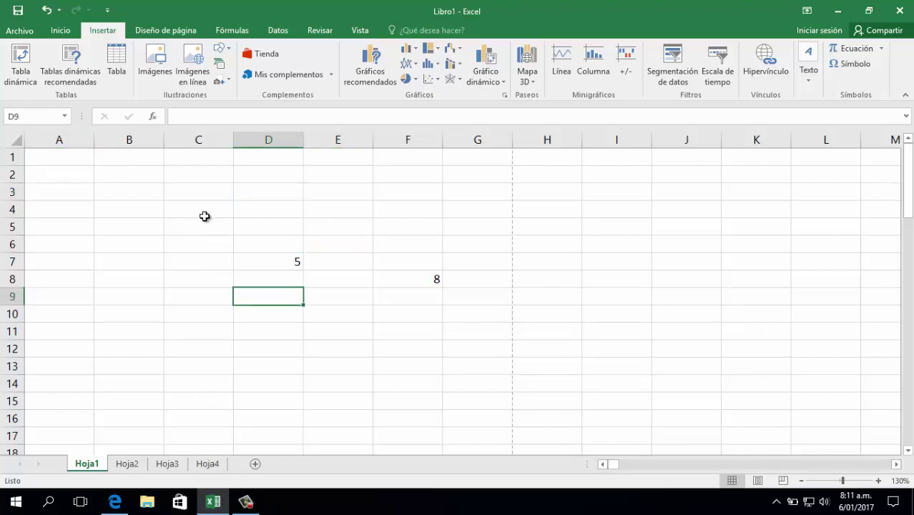
{"action": "left_click", "coordinate": [15, 140]}
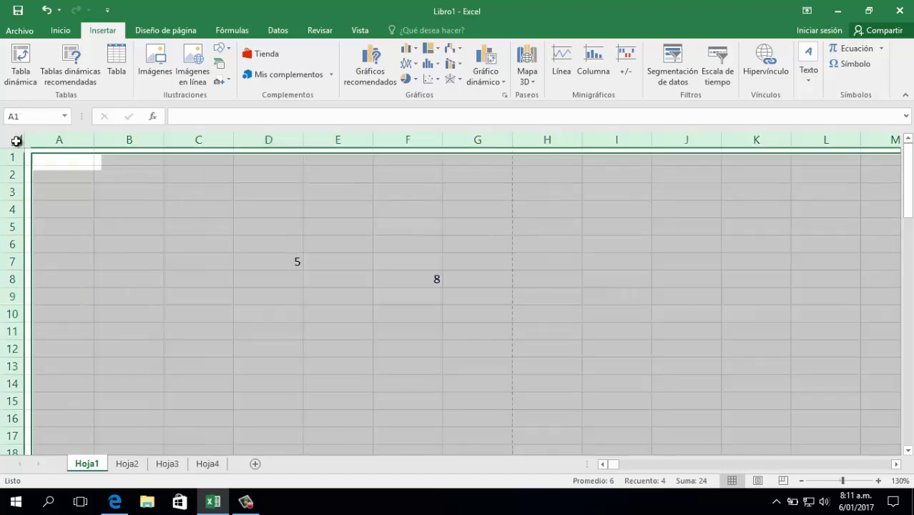
{"action": "left_click", "coordinate": [201, 293]}
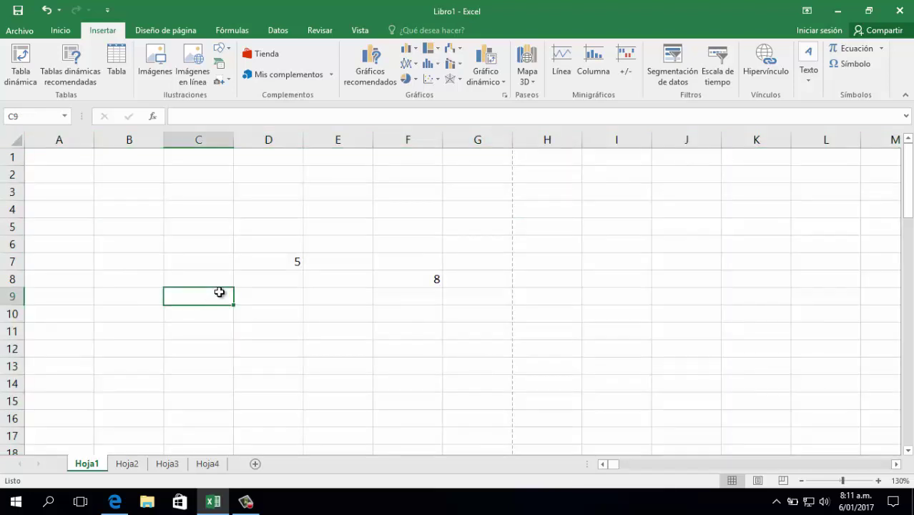
Select all of column B and then all of row 4 by their headings, ending on cell E3
{"action": "left_click", "coordinate": [127, 140]}
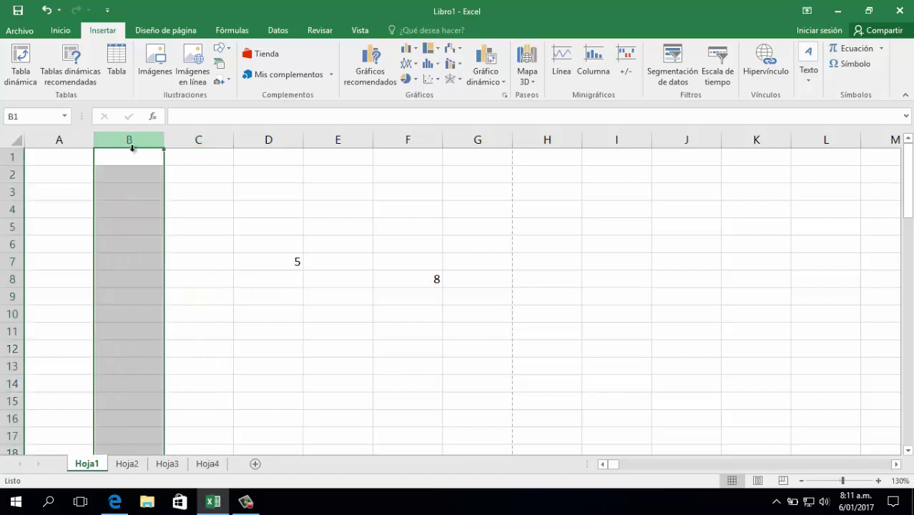
{"action": "left_click", "coordinate": [127, 226]}
{"action": "left_click", "coordinate": [8, 209]}
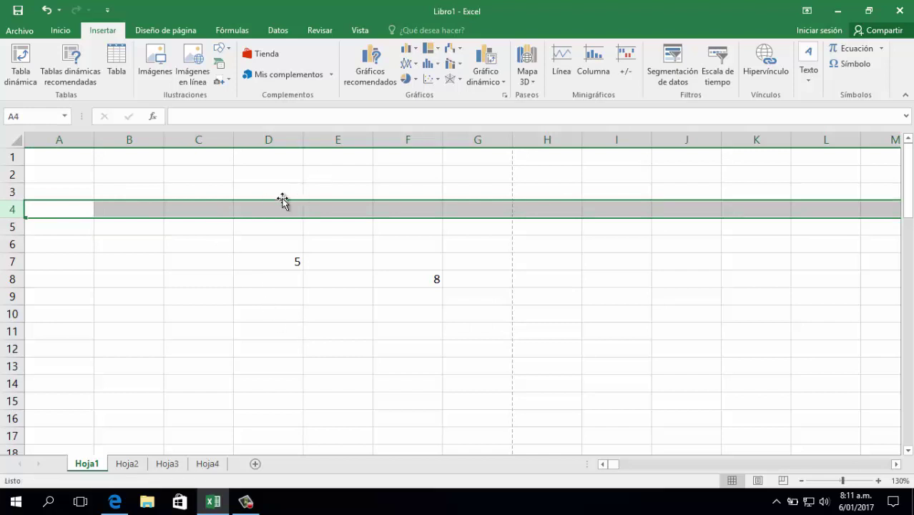
{"action": "left_click", "coordinate": [307, 193]}
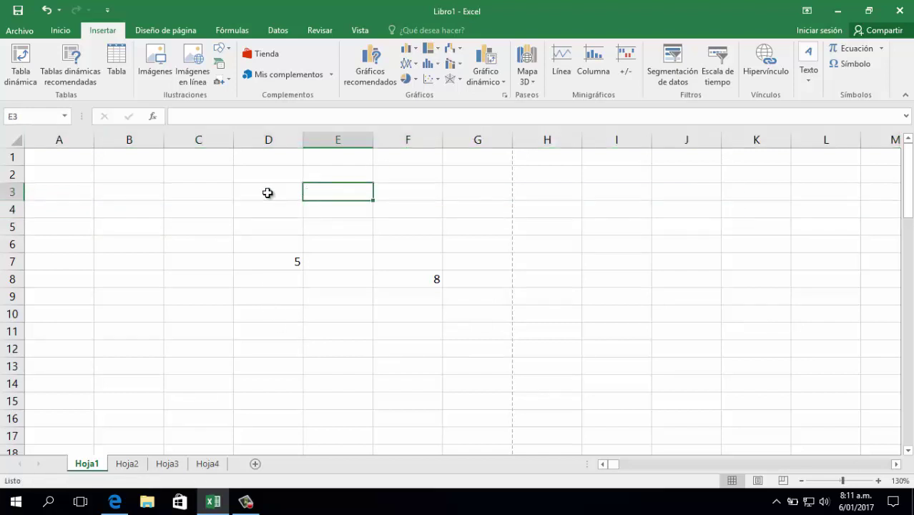
From cell B3, select its whole column and then its whole row with the keyboard
{"action": "key", "text": "Home"}
{"action": "key", "text": "Right"}
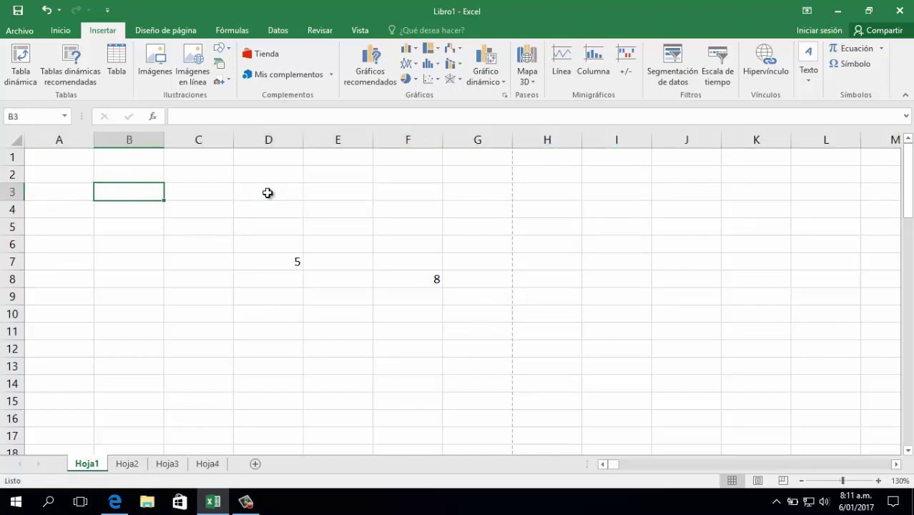
{"action": "key", "text": "ctrl+space"}
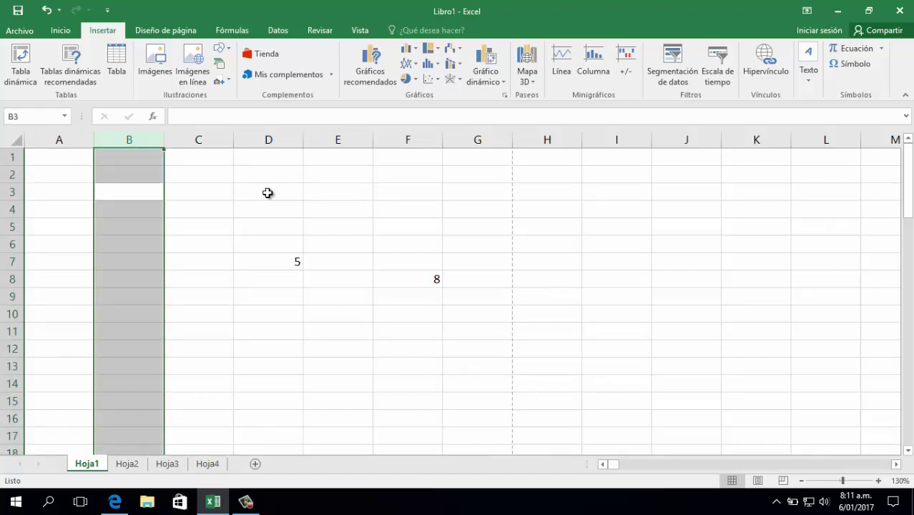
{"action": "key", "text": "shift+BackSpace"}
{"action": "key", "text": "shift+space"}
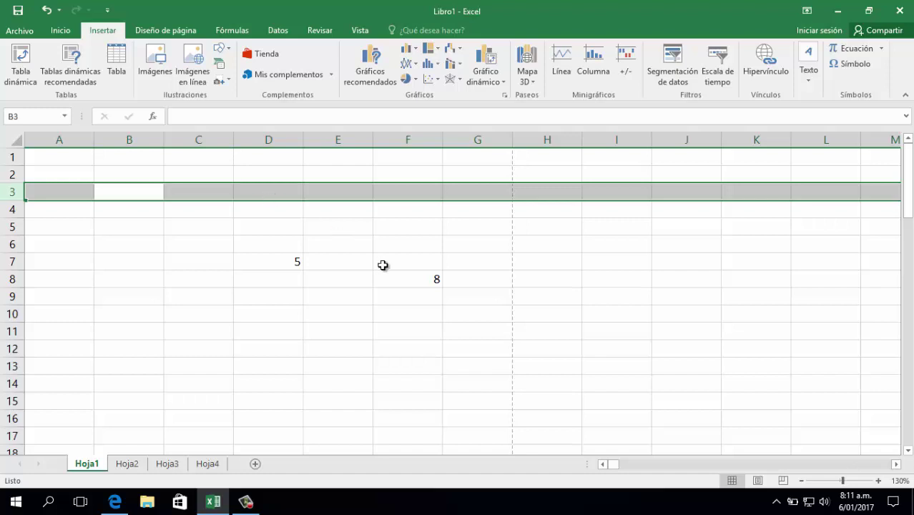
Clear the contents of the cells from A1 to F8 and select cell B1
{"action": "left_click_drag", "start_coordinate": [447, 276], "coordinate": [6, 102]}
{"action": "key", "text": "Delete"}
{"action": "left_click", "coordinate": [107, 163]}
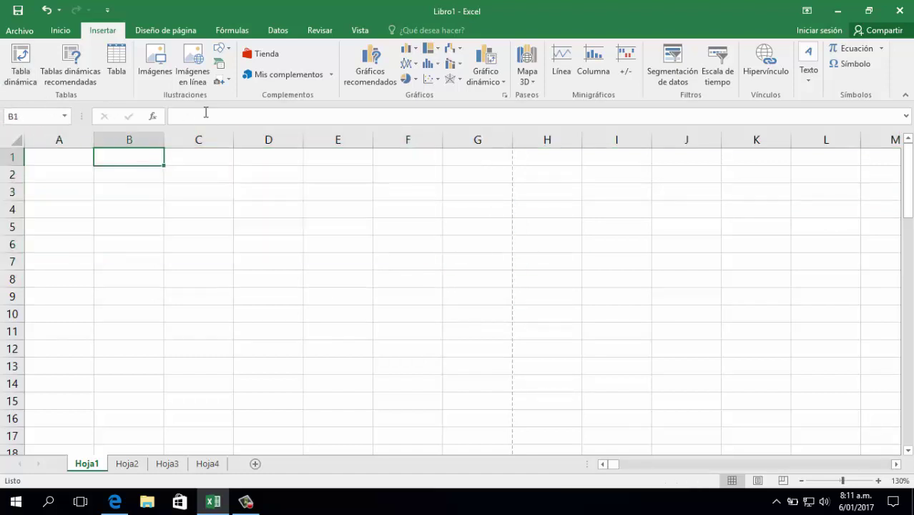
Enter 1 in cell A1 and 2 in cell B1
{"action": "key", "text": "Left"}
{"action": "type", "text": "1"}
{"action": "key", "text": "Right"}
{"action": "key", "text": "Down"}
{"action": "key", "text": "Up"}
{"action": "type", "text": "2"}
{"action": "key", "text": "Return"}
Fill the values of A1:B1 down through row 9 and deselect the range
{"action": "key", "text": "Up"}
{"action": "key", "text": "Left"}
{"action": "key", "text": "shift+Right"}
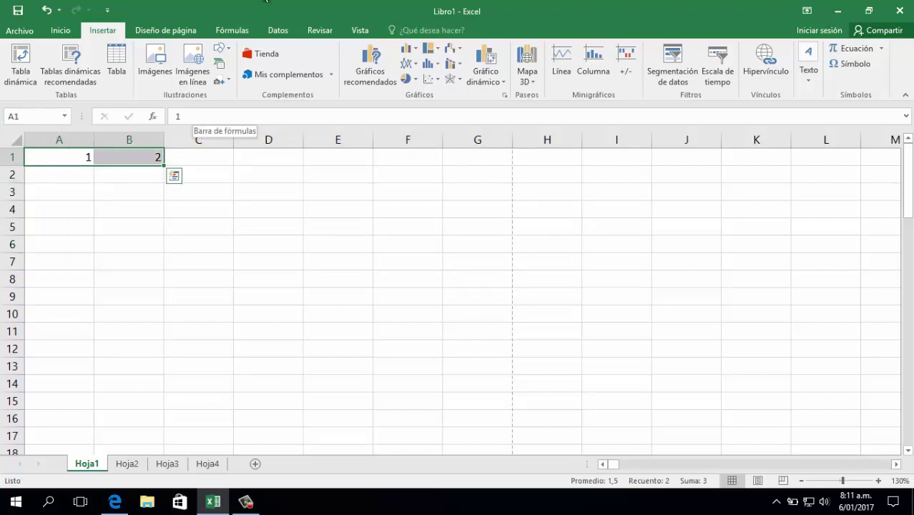
{"action": "left_click_drag", "start_coordinate": [164, 174], "coordinate": [150, 312]}
{"action": "left_click", "coordinate": [197, 162]}
{"action": "left_click", "coordinate": [204, 284]}
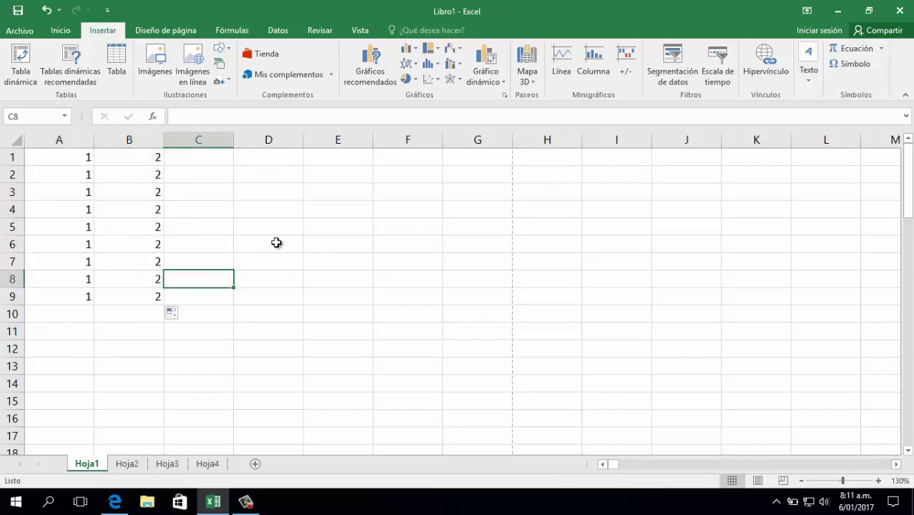
Select the filled cells B1:B9 in column B, clearing the selection in between
{"action": "left_click", "coordinate": [131, 142]}
{"action": "left_click", "coordinate": [134, 176]}
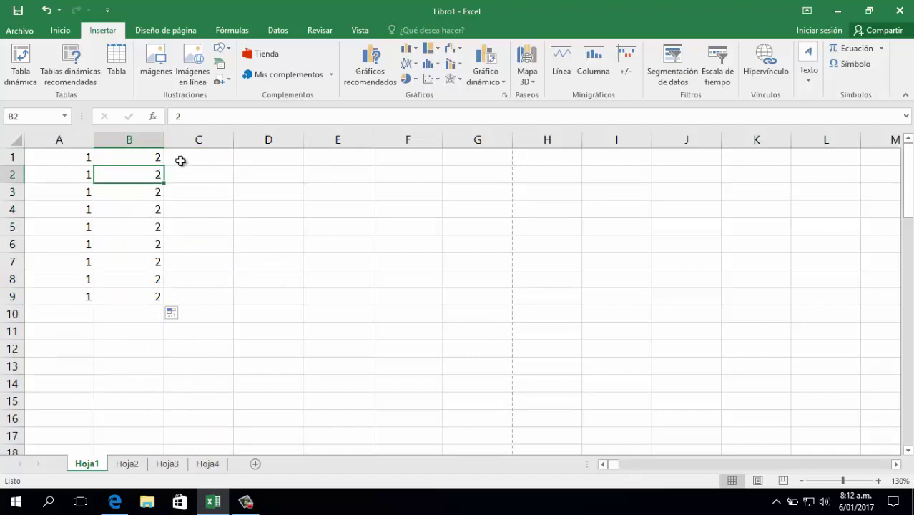
{"action": "left_click_drag", "start_coordinate": [137, 154], "coordinate": [150, 290]}
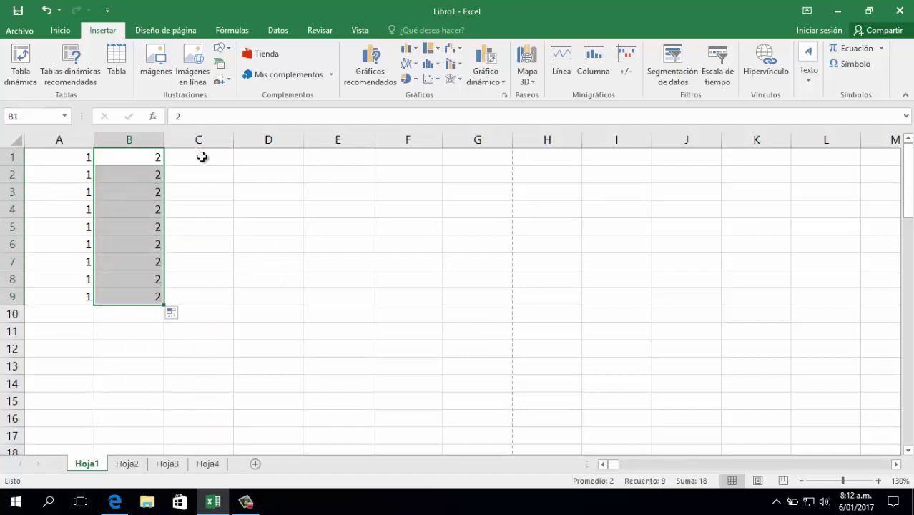
{"action": "left_click", "coordinate": [202, 157]}
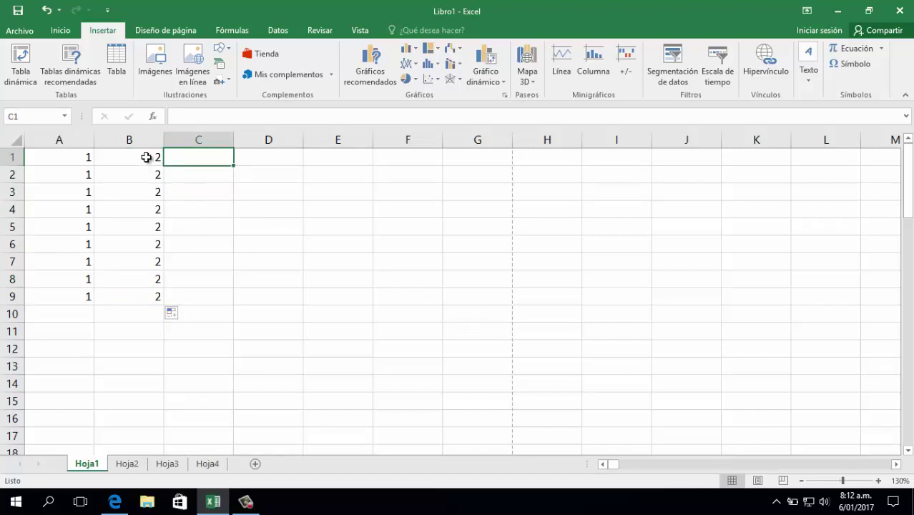
{"action": "left_click_drag", "start_coordinate": [145, 155], "coordinate": [138, 294]}
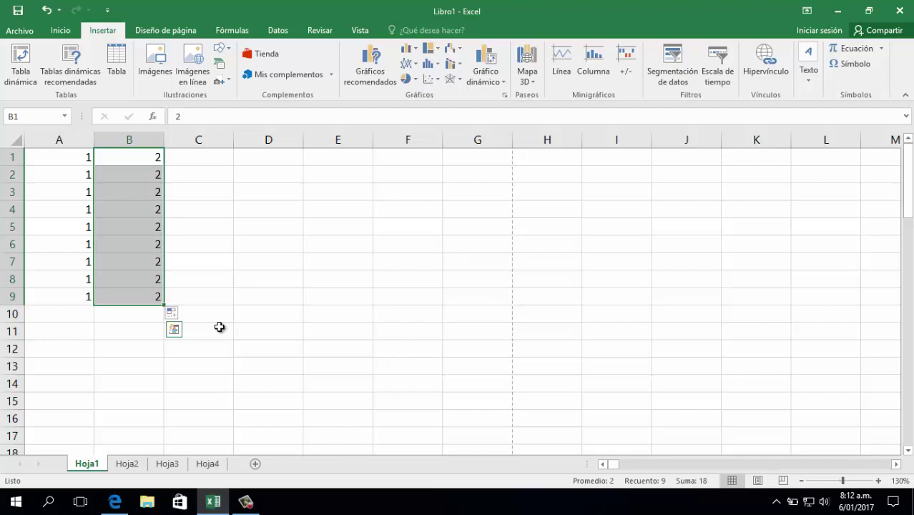
{"action": "left_click", "coordinate": [187, 279]}
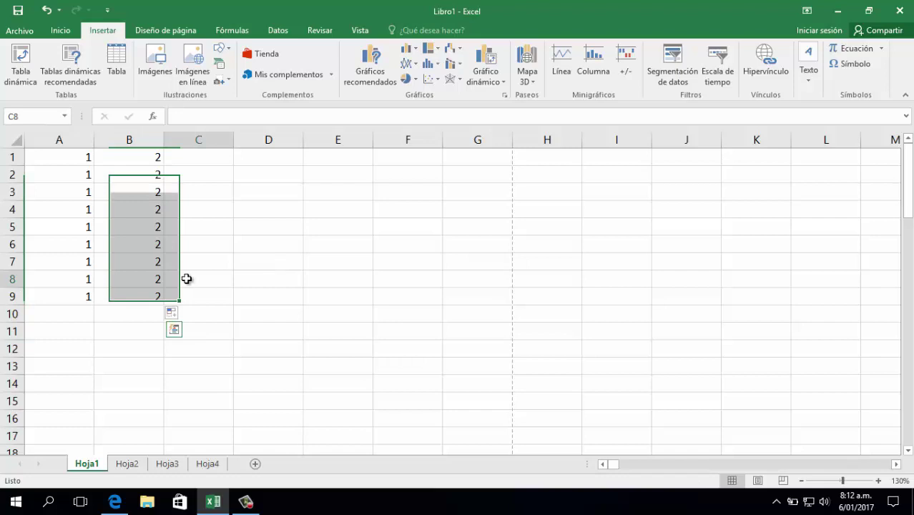
Insert a blank column before column B and undo the insertion
{"action": "left_click", "coordinate": [114, 141]}
{"action": "right_click", "coordinate": [161, 140]}
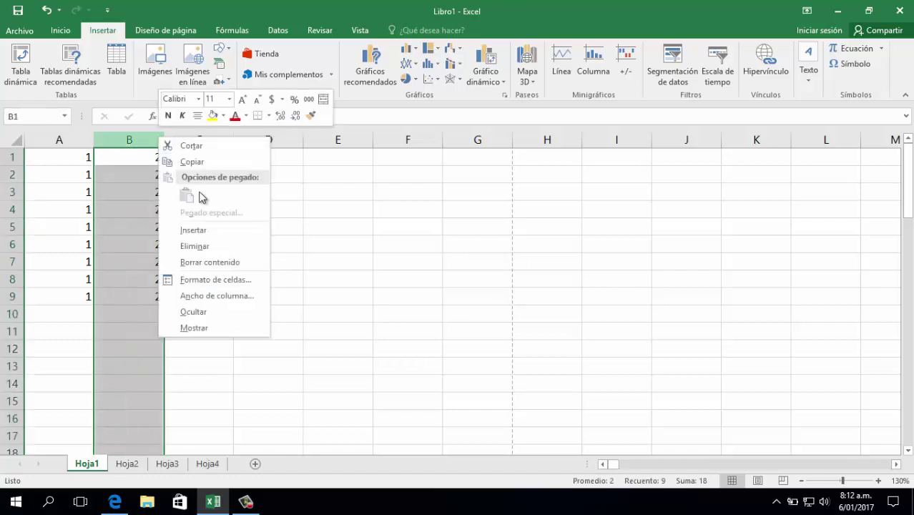
{"action": "left_click", "coordinate": [193, 229]}
{"action": "left_click", "coordinate": [157, 177]}
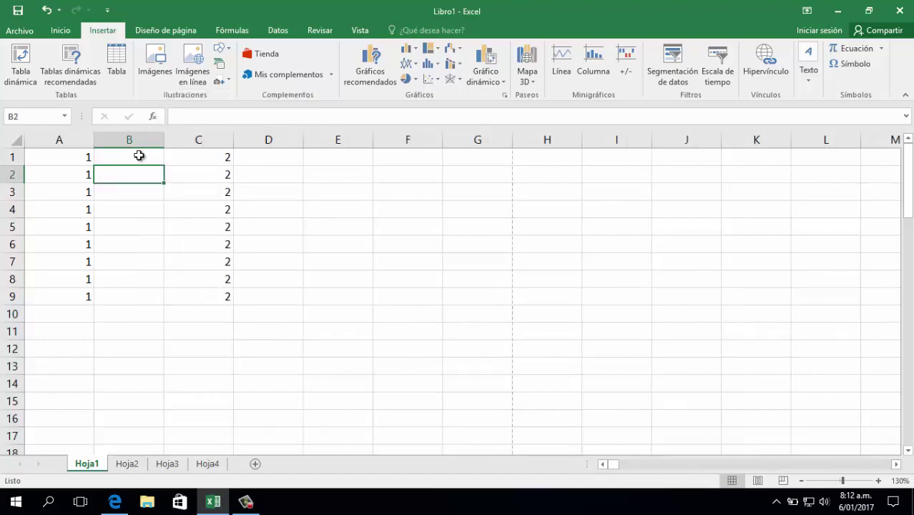
{"action": "left_click", "coordinate": [212, 173]}
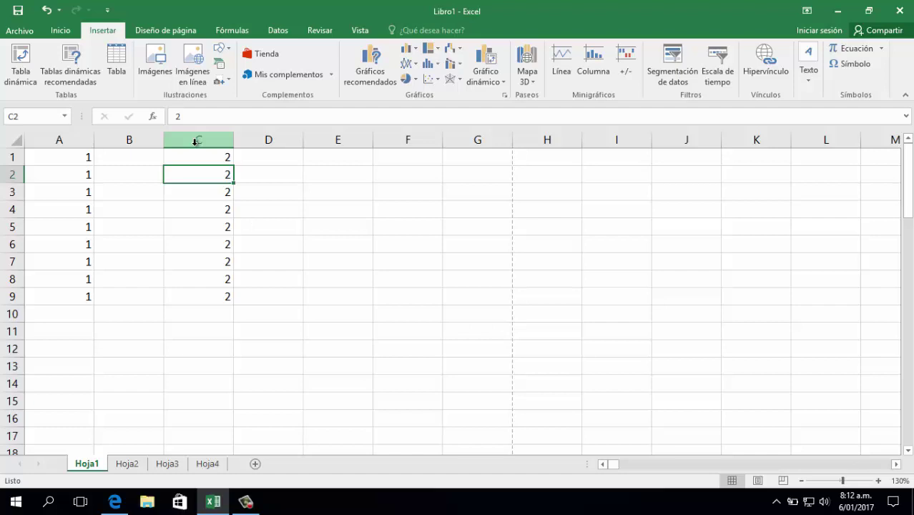
{"action": "key", "text": "ctrl+z"}
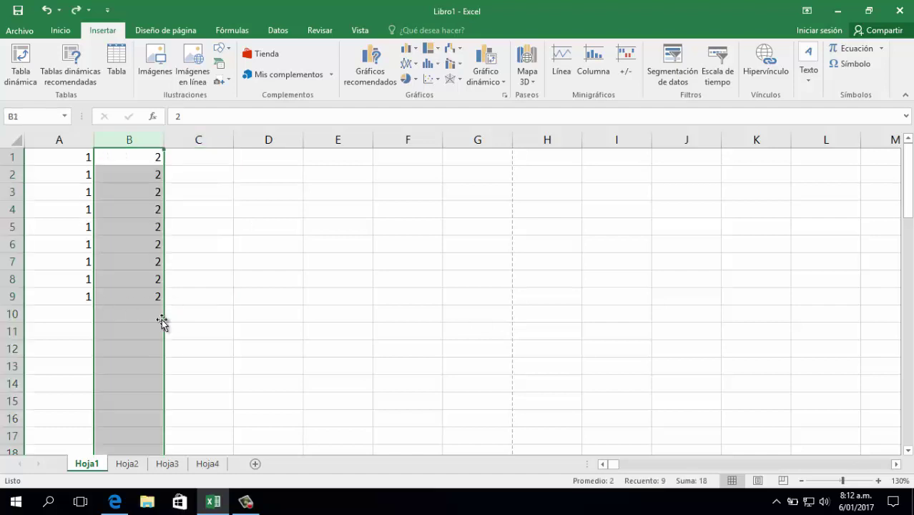
Enter a SUMA formula in cell G10 that adds the range B1:B9
{"action": "left_click", "coordinate": [196, 317]}
{"action": "left_click", "coordinate": [473, 307]}
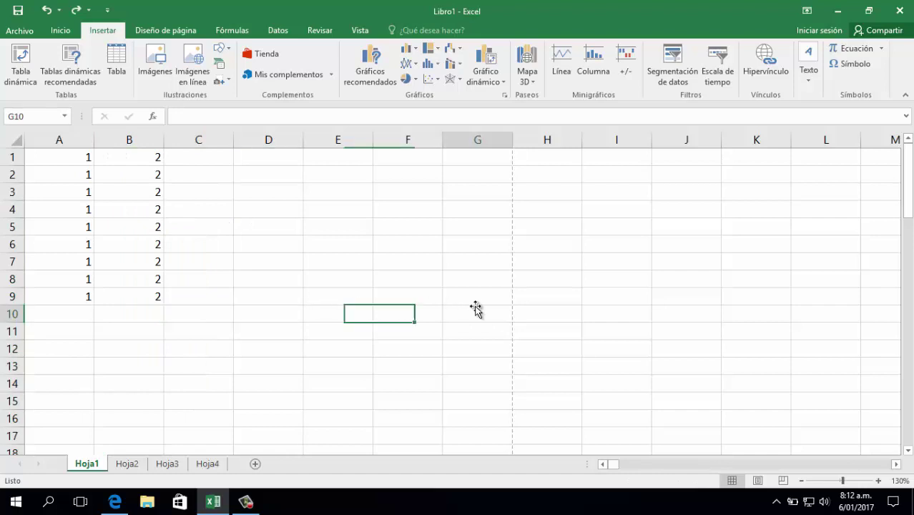
{"action": "type", "text": "=suma("}
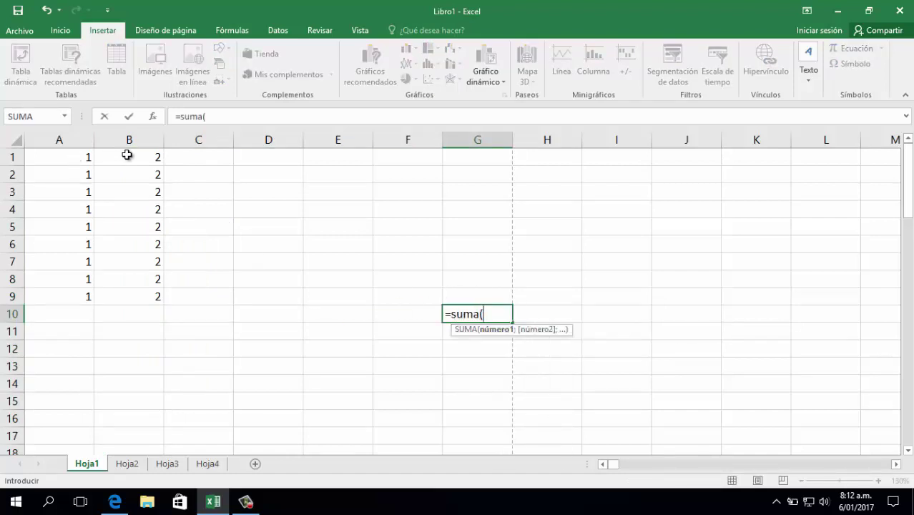
{"action": "left_click_drag", "start_coordinate": [127, 155], "coordinate": [139, 299]}
{"action": "key", "text": "Return"}
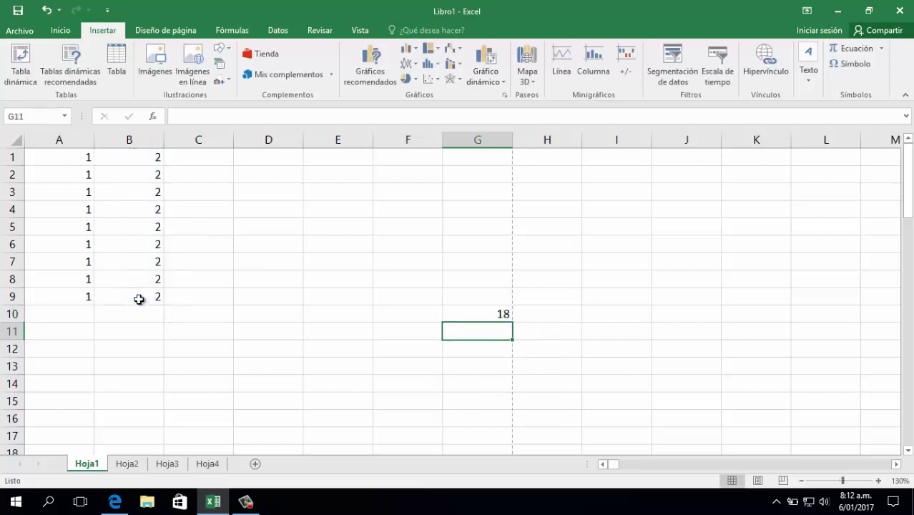
Move the values of B1:B9 to column C, starting at cell C1
{"action": "left_click_drag", "start_coordinate": [135, 155], "coordinate": [134, 294]}
{"action": "key", "text": "ctrl+c"}
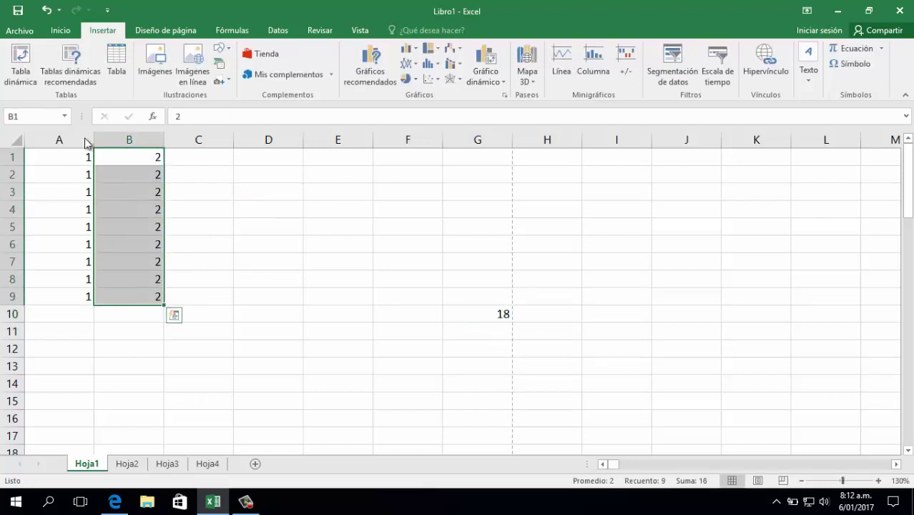
{"action": "left_click", "coordinate": [64, 35]}
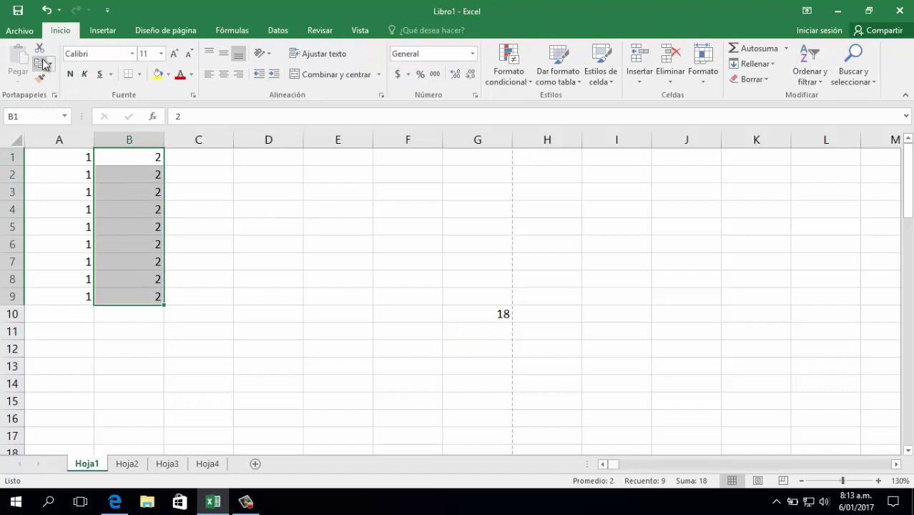
{"action": "left_click", "coordinate": [40, 62]}
{"action": "left_click", "coordinate": [191, 157]}
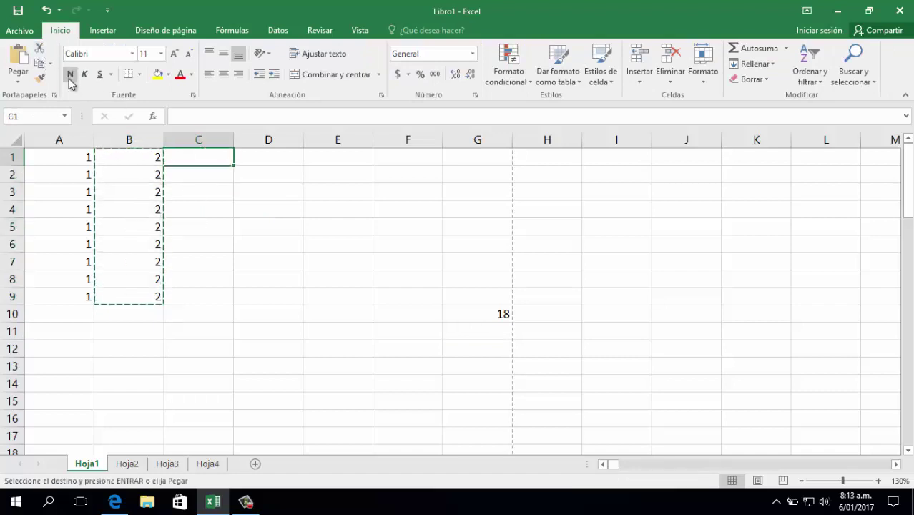
{"action": "left_click", "coordinate": [18, 60]}
Examine the sum formula in G10 against the moved values in C1:C9 and the emptied column B
{"action": "left_click", "coordinate": [465, 313]}
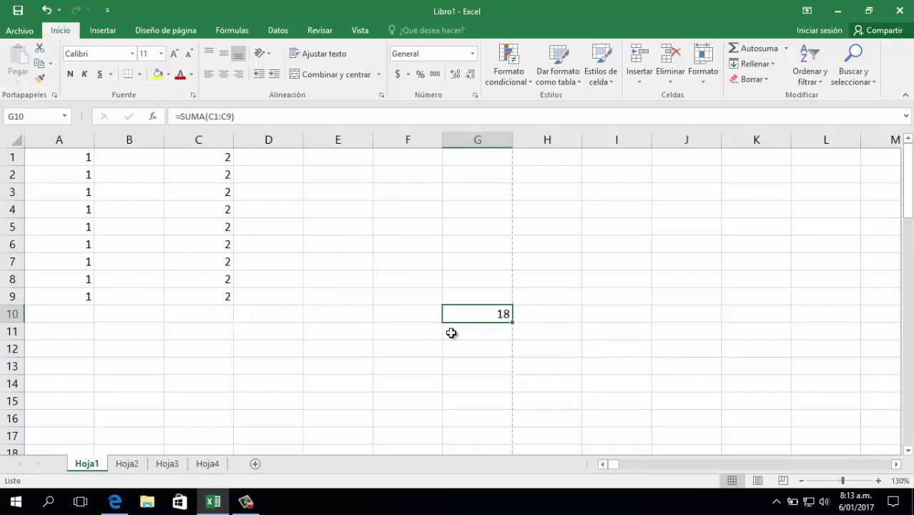
{"action": "left_click_drag", "start_coordinate": [194, 152], "coordinate": [206, 297]}
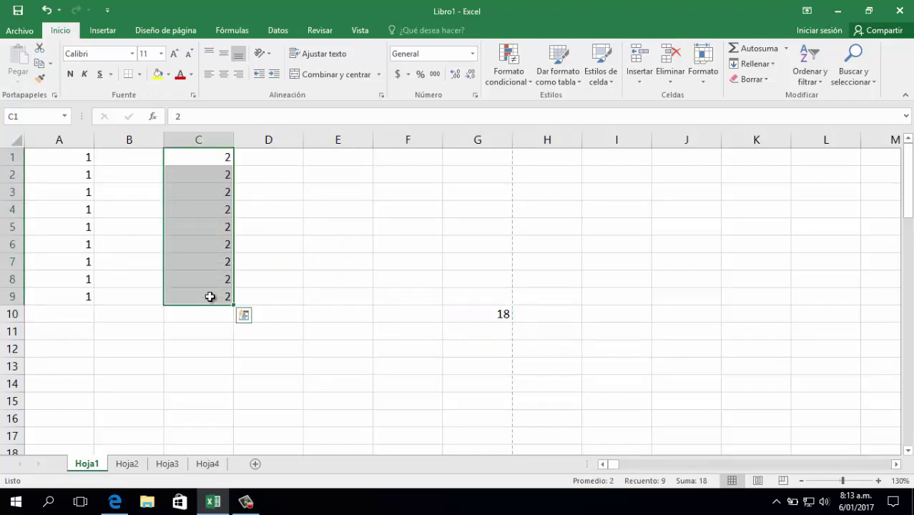
{"action": "left_click", "coordinate": [209, 295]}
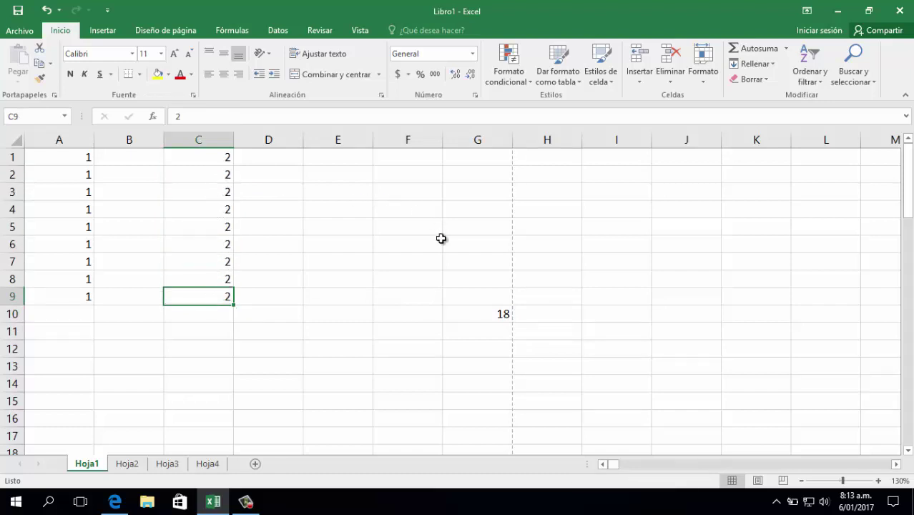
{"action": "left_click", "coordinate": [497, 315]}
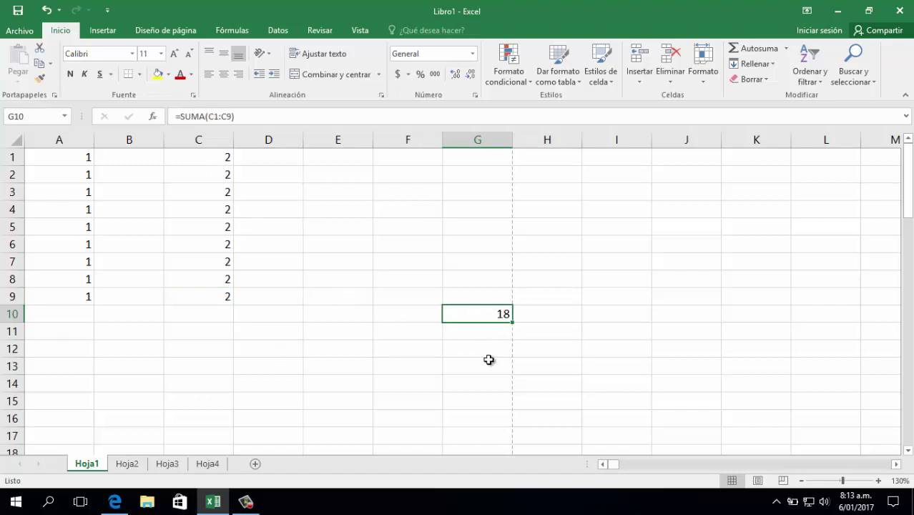
{"action": "left_click", "coordinate": [137, 139]}
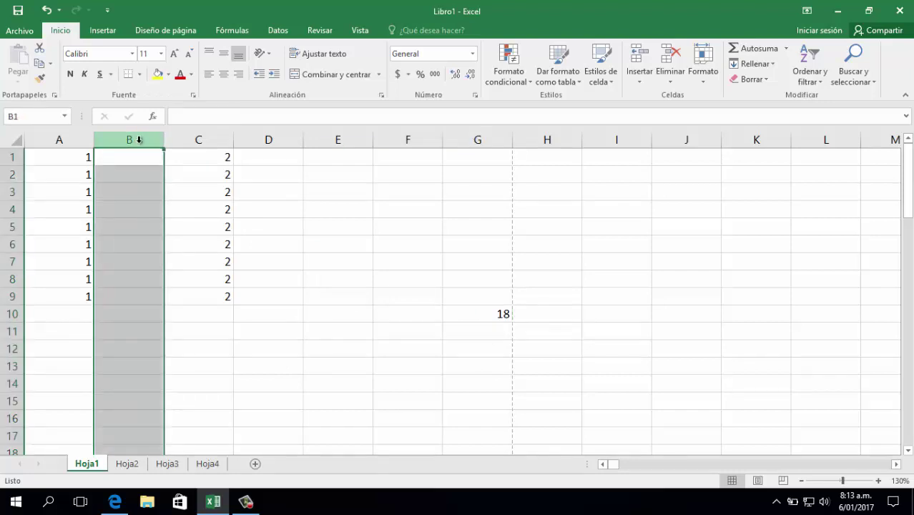
{"action": "left_click", "coordinate": [145, 154]}
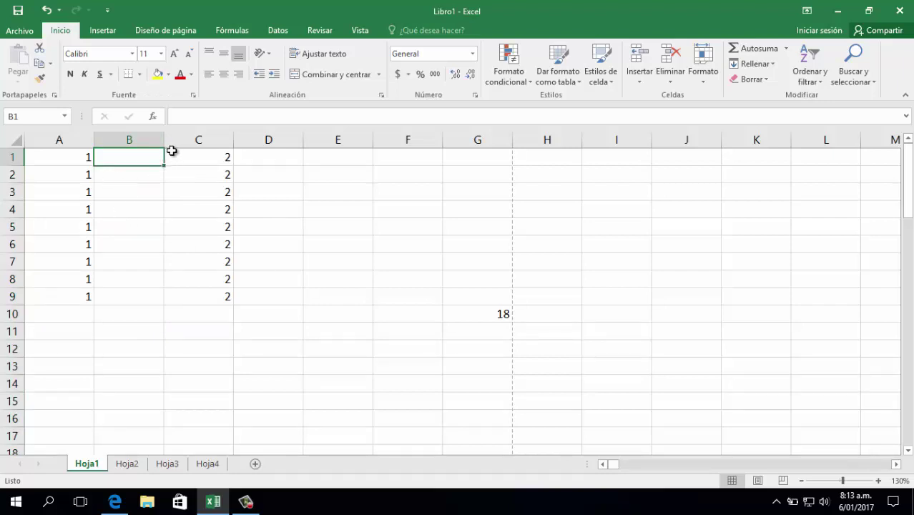
Insert a blank row above row 8
{"action": "left_click", "coordinate": [129, 262]}
{"action": "left_click", "coordinate": [13, 279]}
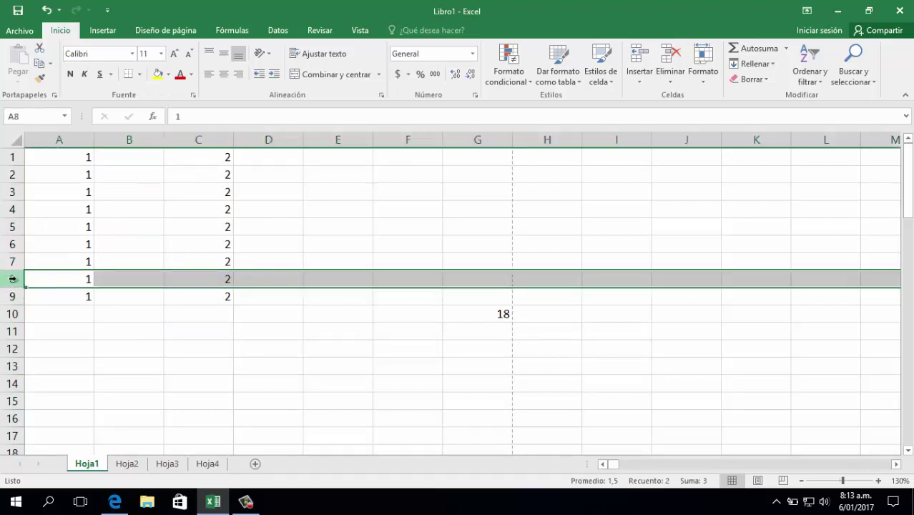
{"action": "right_click", "coordinate": [10, 279]}
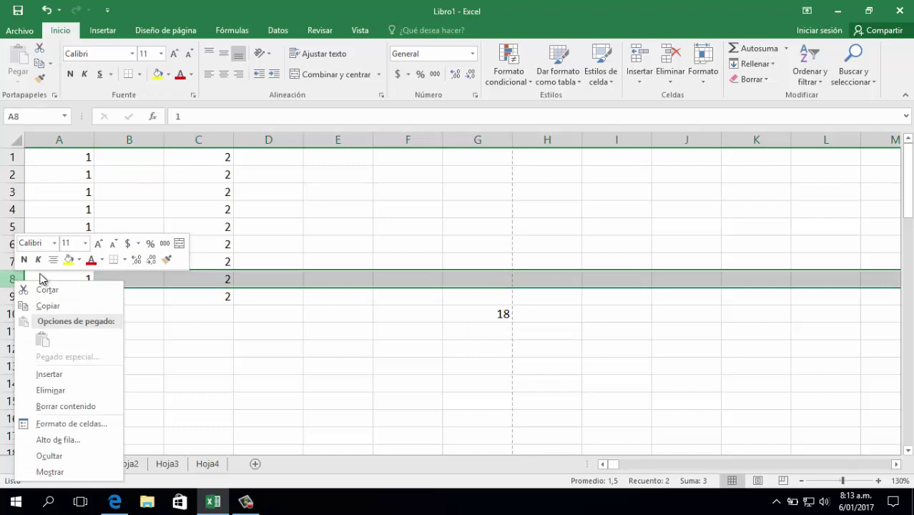
{"action": "left_click", "coordinate": [67, 380]}
{"action": "left_click", "coordinate": [205, 326]}
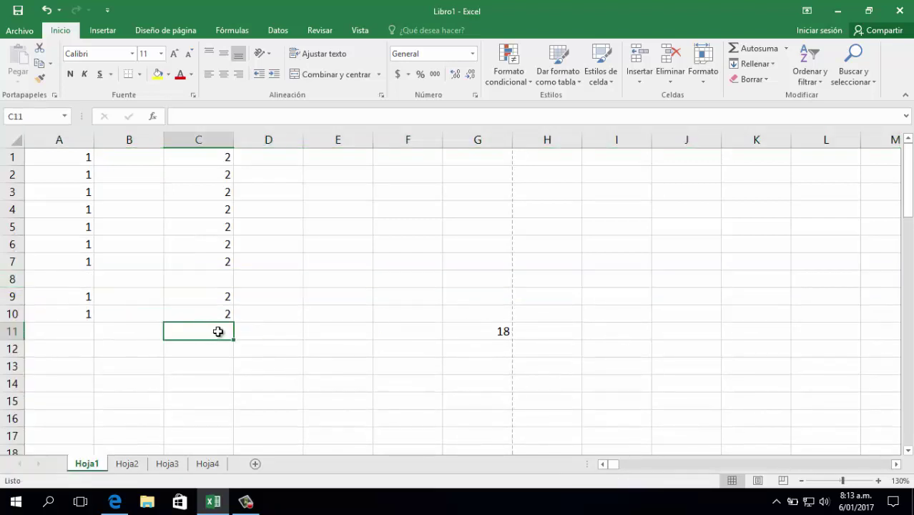
Fill the blank row by entering 1 in cell A8 and 2 in cell C8
{"action": "left_click", "coordinate": [179, 274]}
{"action": "left_click", "coordinate": [98, 273]}
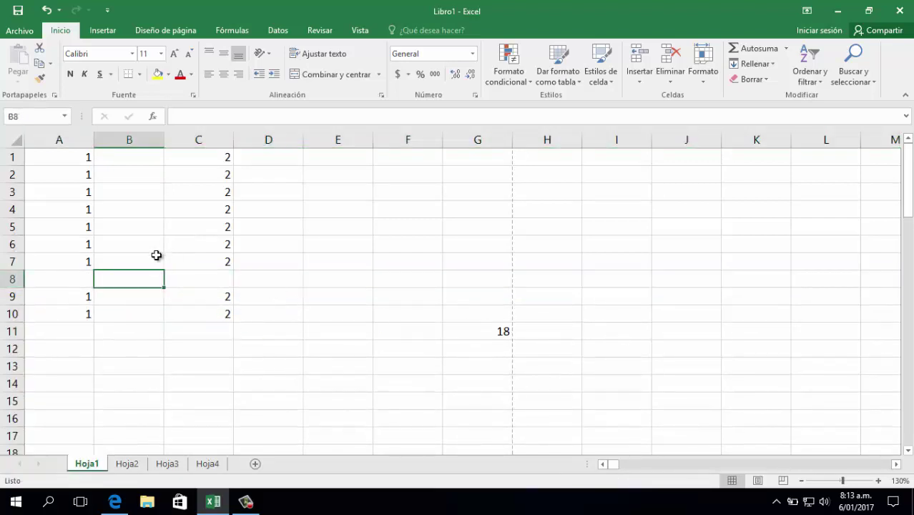
{"action": "key", "text": "Left"}
{"action": "type", "text": "1"}
{"action": "key", "text": "Right"}
{"action": "key", "text": "Right"}
{"action": "key", "text": "Right"}
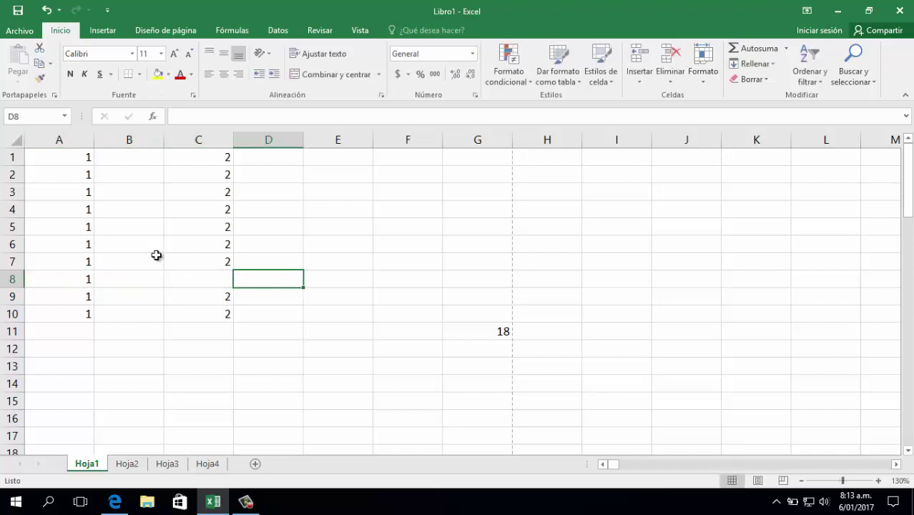
{"action": "key", "text": "Left"}
{"action": "type", "text": "2"}
{"action": "key", "text": "Right"}
{"action": "key", "text": "Left"}
{"action": "key", "text": "Left"}
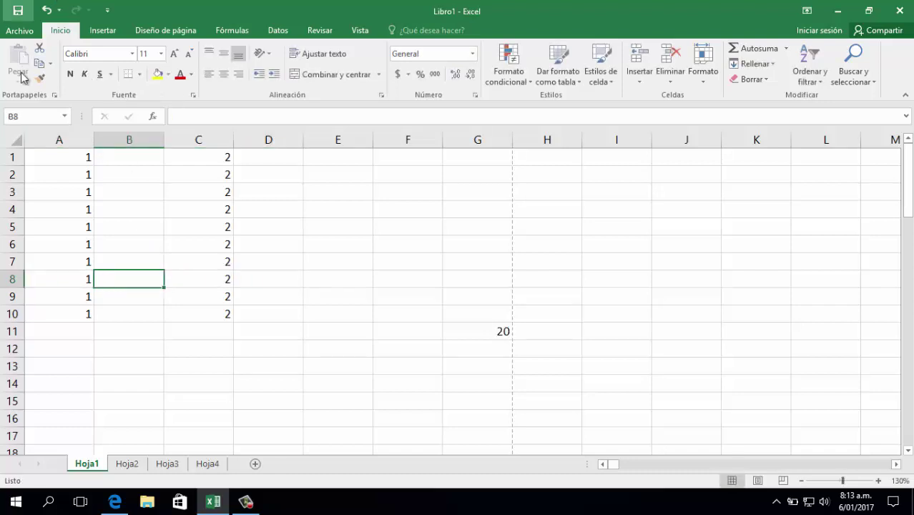
{"action": "left_click", "coordinate": [138, 330]}
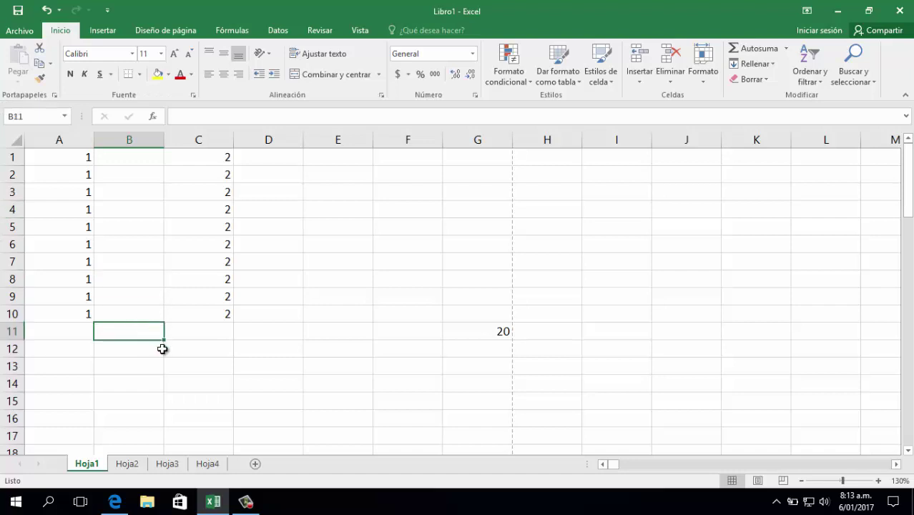
Select the whole of column C and insert nine blank columns before it
{"action": "left_click", "coordinate": [176, 140]}
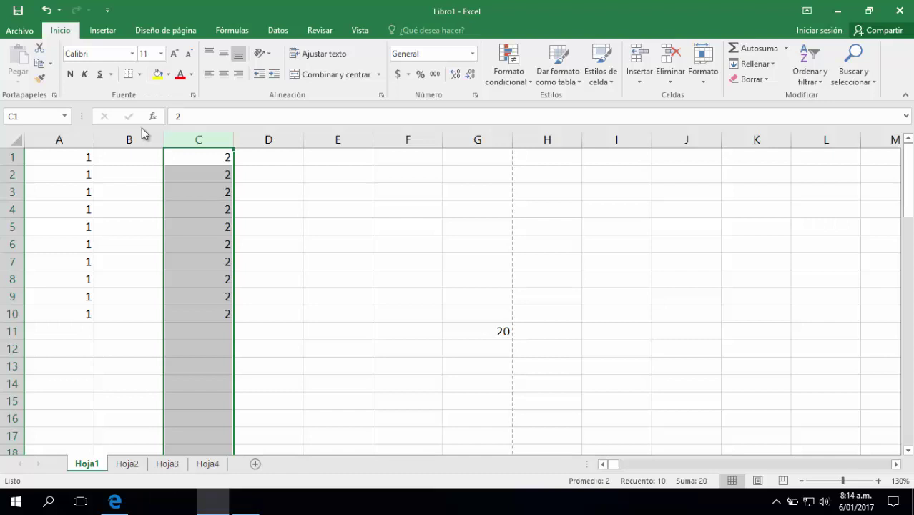
{"action": "key", "text": "Left"}
{"action": "key", "text": "Right"}
{"action": "key", "text": "ctrl+space"}
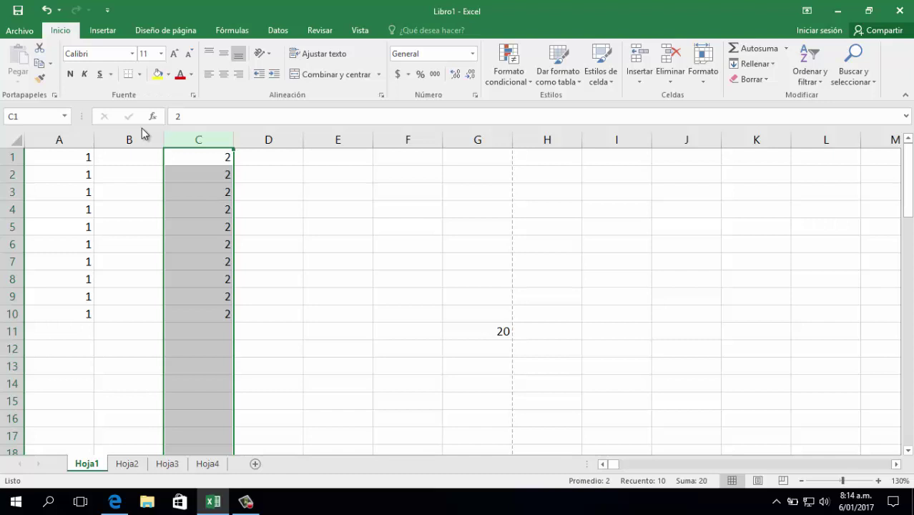
{"action": "key", "text": "ctrl+plus"}
{"action": "key", "text": "ctrl+plus"}
{"action": "key", "text": "ctrl+plus"}
{"action": "key", "text": "ctrl+plus"}
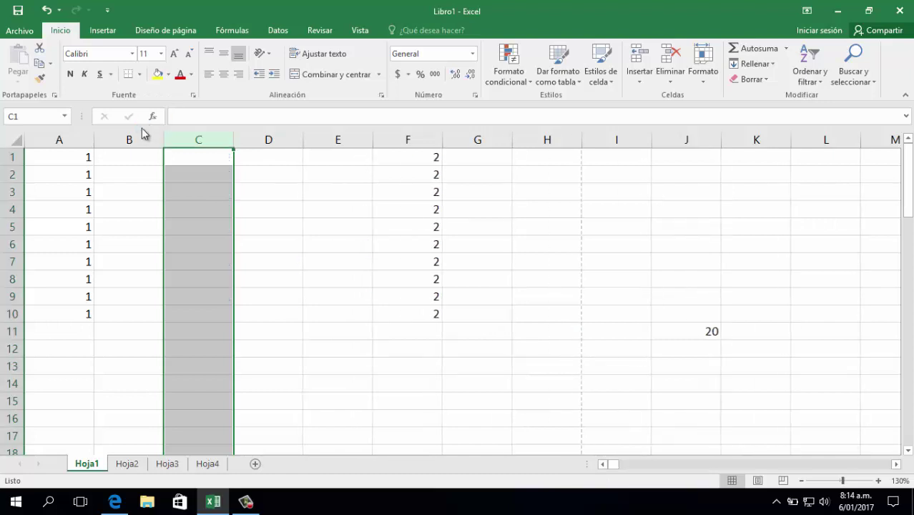
{"action": "key", "text": "ctrl+plus"}
{"action": "key", "text": "ctrl+plus"}
{"action": "key", "text": "ctrl+plus"}
{"action": "key", "text": "ctrl+plus"}
{"action": "key", "text": "ctrl+plus"}
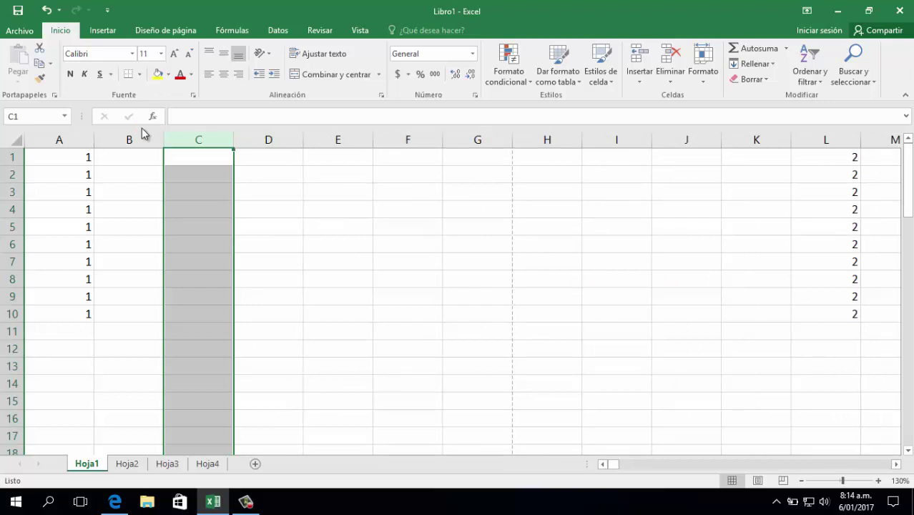
Undo the insertion of the nine blank columns before column C
{"action": "key", "text": "ctrl+z"}
{"action": "key", "text": "ctrl+z"}
{"action": "key", "text": "ctrl+z"}
{"action": "key", "text": "ctrl+z"}
{"action": "key", "text": "ctrl+z"}
{"action": "key", "text": "ctrl+z"}
{"action": "key", "text": "ctrl+z"}
{"action": "key", "text": "ctrl+z"}
{"action": "key", "text": "ctrl+z"}
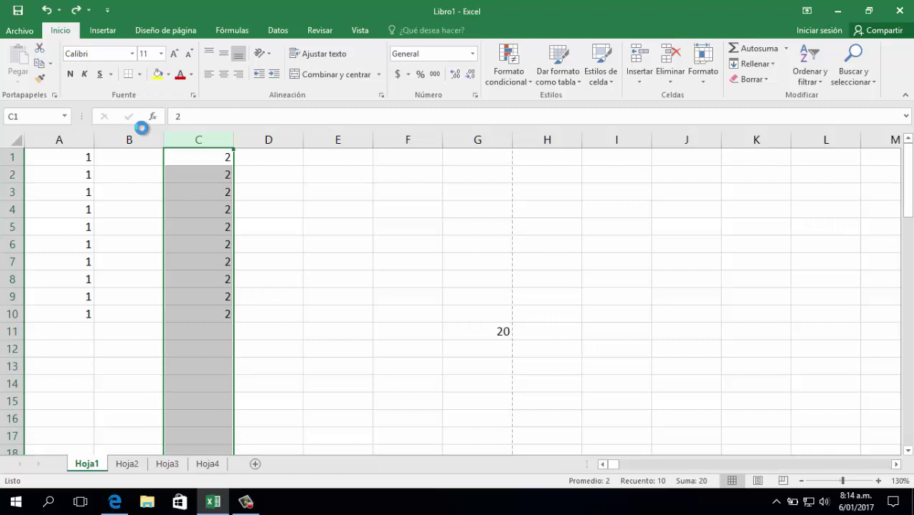
Insert blank columns repeatedly before column C again, shifting its data to the right
{"action": "key", "text": "ctrl+plus"}
{"action": "key", "text": "ctrl+plus"}
{"action": "key", "text": "ctrl+plus"}
{"action": "key", "text": "ctrl+plus"}
{"action": "key", "text": "ctrl+plus"}
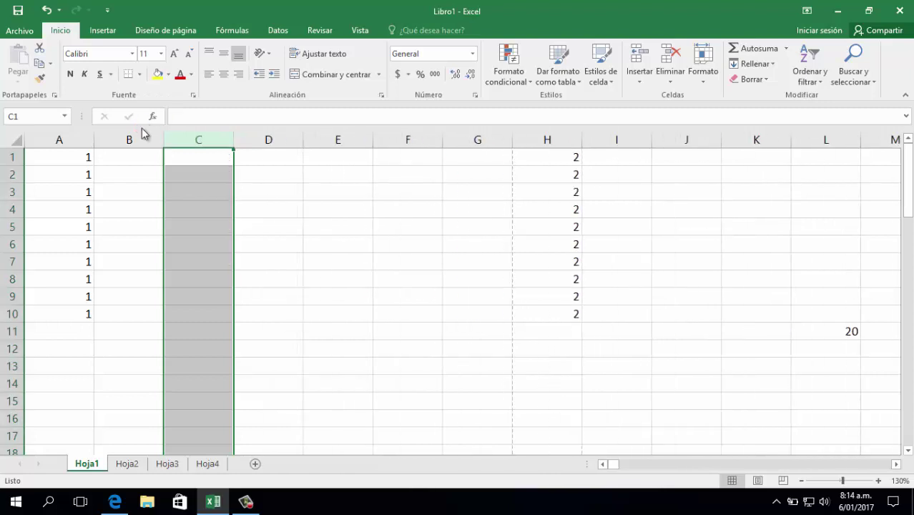
{"action": "key", "text": "ctrl+plus"}
{"action": "key", "text": "ctrl+plus"}
{"action": "key", "text": "ctrl+plus"}
{"action": "key", "text": "ctrl+plus"}
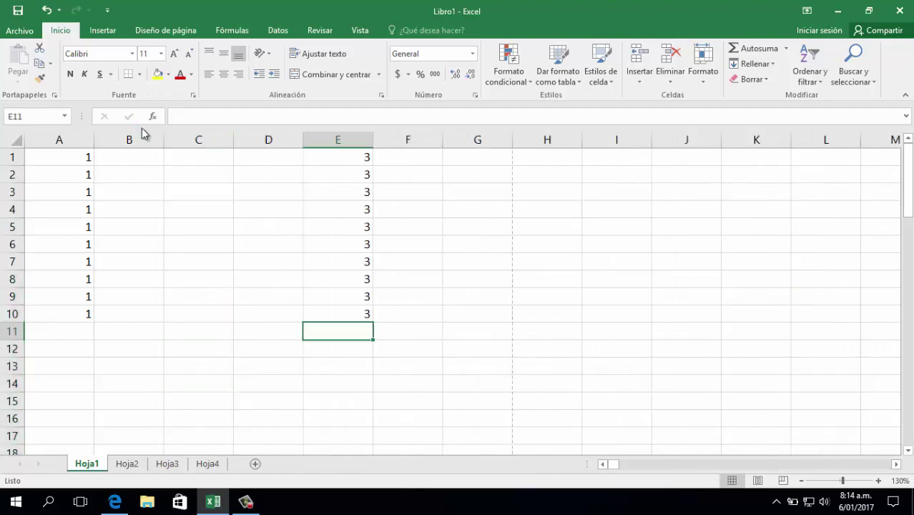
Select the whole of column E and insert one blank column before it
{"action": "key", "text": "Right"}
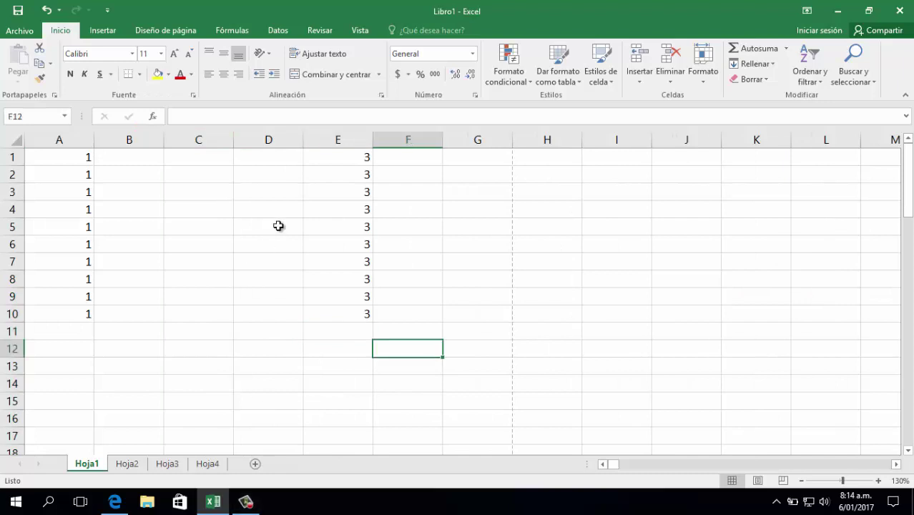
{"action": "left_click", "coordinate": [341, 139]}
{"action": "key", "text": "ctrl+plus"}
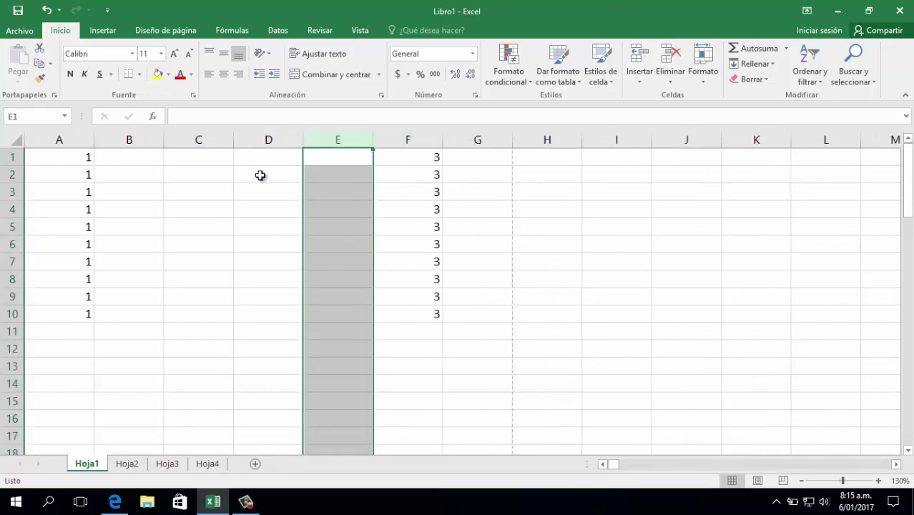
Select the whole of column O and insert three blank columns before it
{"action": "left_click", "coordinate": [447, 141]}
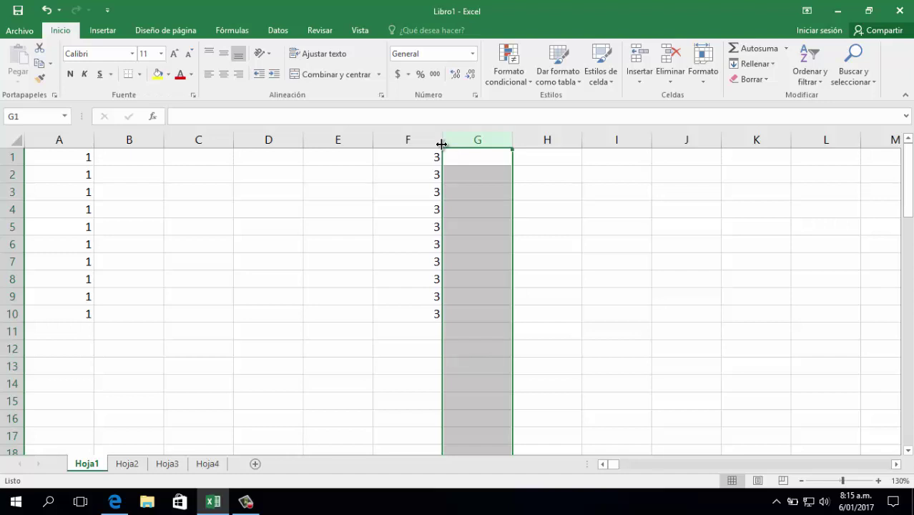
{"action": "key", "text": "Right"}
{"action": "key", "text": "Right"}
{"action": "key", "text": "Right"}
{"action": "key", "text": "Right"}
{"action": "key", "text": "Right"}
{"action": "key", "text": "Right"}
{"action": "key", "text": "Right"}
{"action": "key", "text": "Right"}
{"action": "key", "text": "Right"}
{"action": "key", "text": "Right"}
{"action": "key", "text": "Right"}
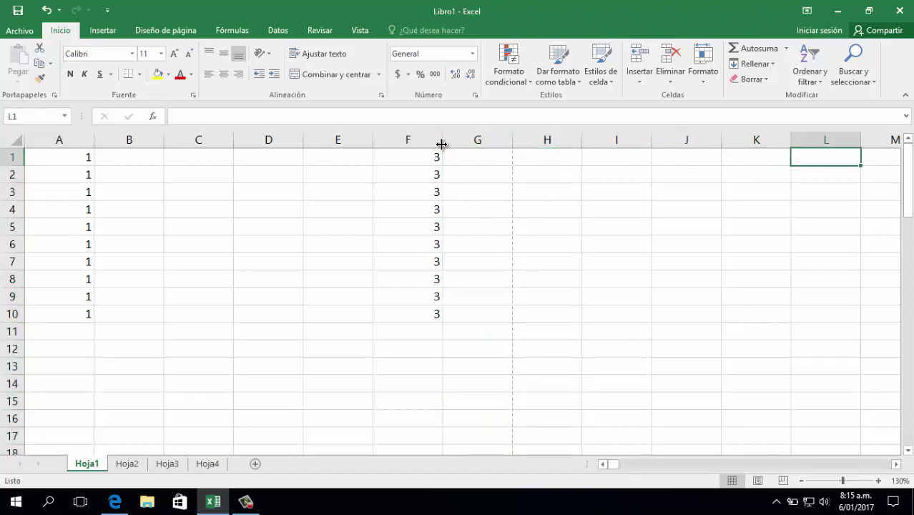
{"action": "key", "text": "Left"}
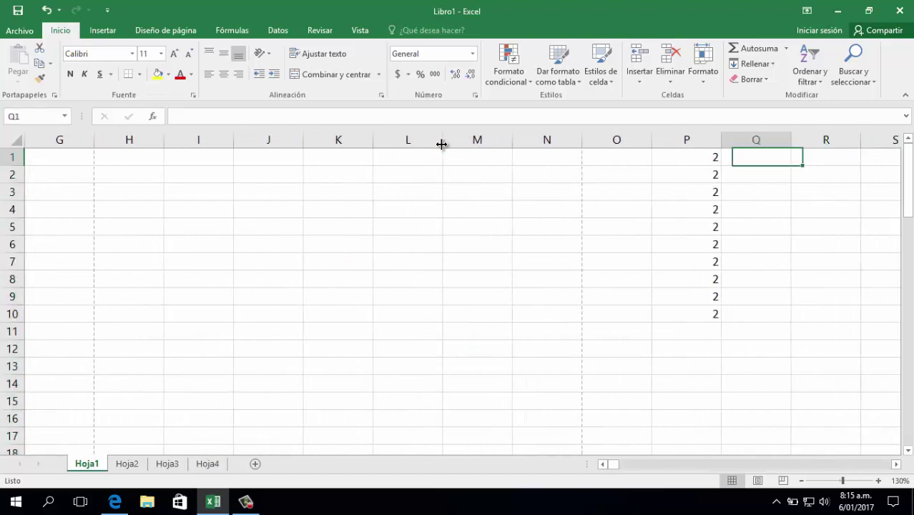
{"action": "key", "text": "Left"}
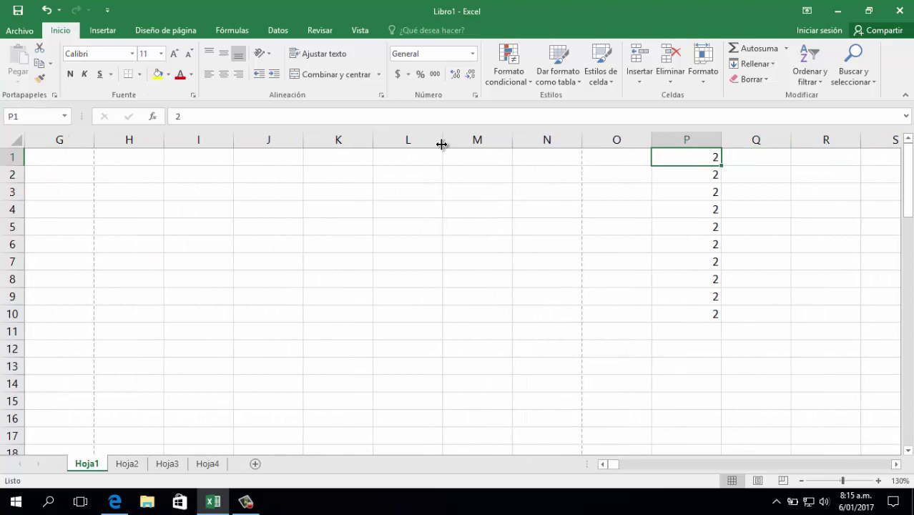
{"action": "key", "text": "Left"}
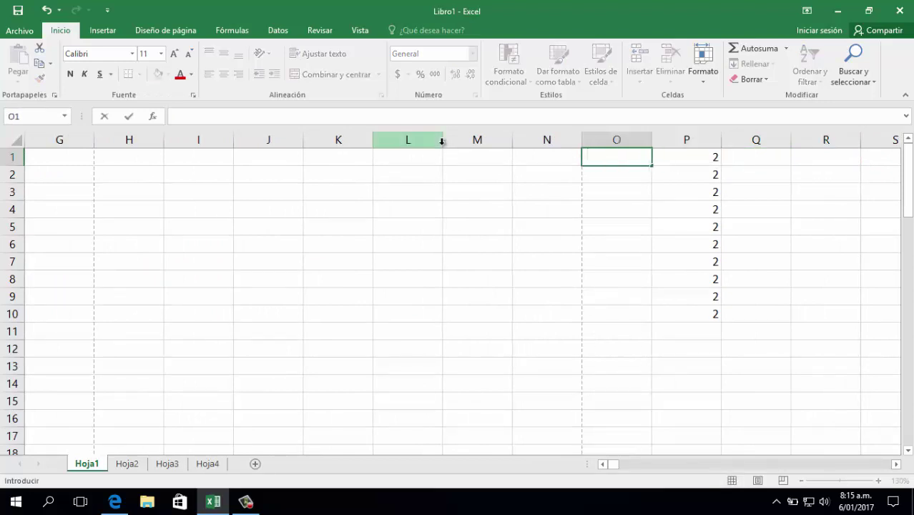
{"action": "key", "text": "Escape"}
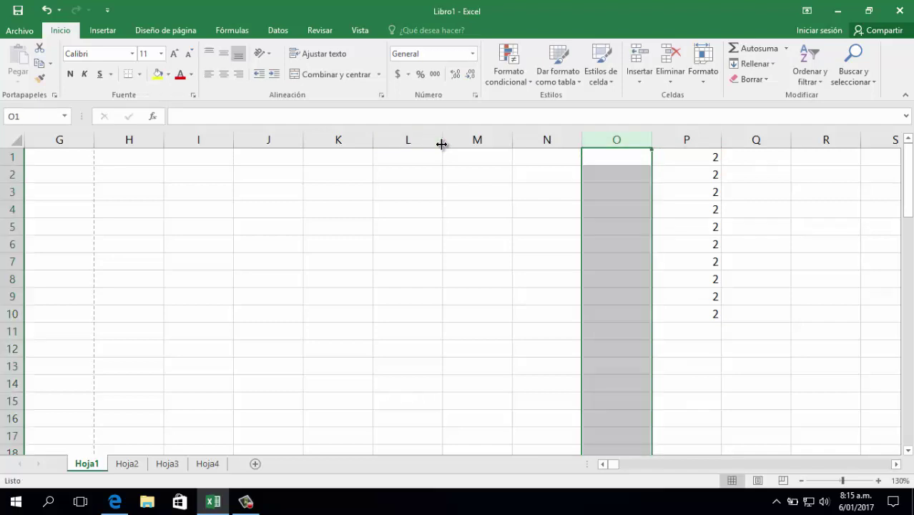
{"action": "key", "text": "ctrl+space"}
{"action": "key", "text": "ctrl+plus"}
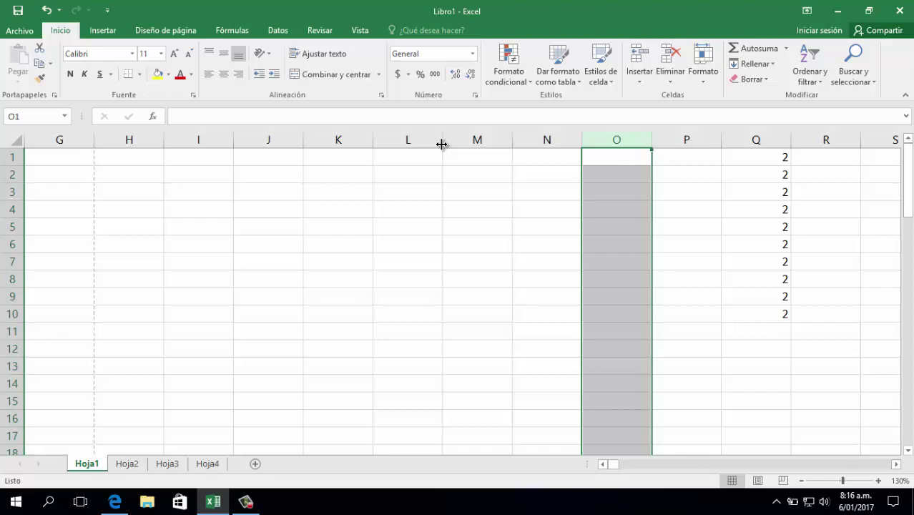
{"action": "key", "text": "ctrl+plus"}
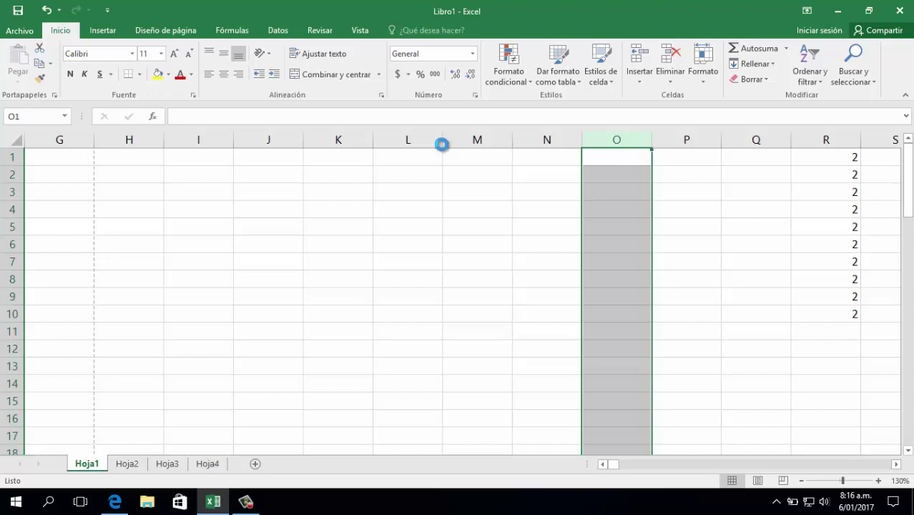
{"action": "key", "text": "ctrl+plus"}
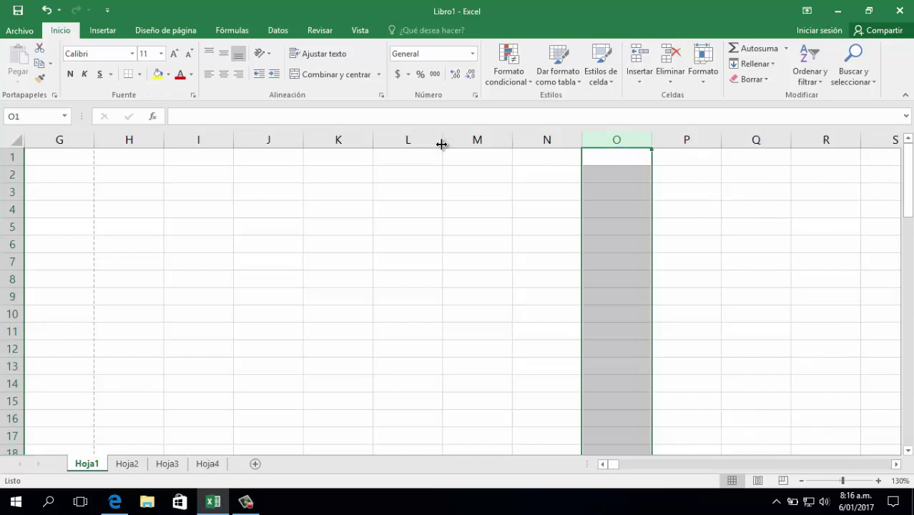
Delete columns H through S and inspect the SUMA formula remaining in cell K11
{"action": "left_click_drag", "start_coordinate": [878, 140], "coordinate": [461, 138]}
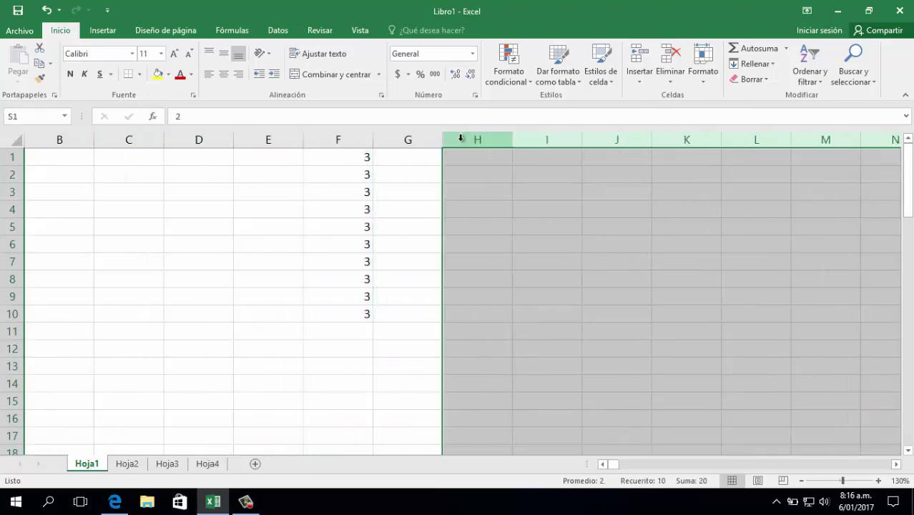
{"action": "right_click", "coordinate": [461, 139]}
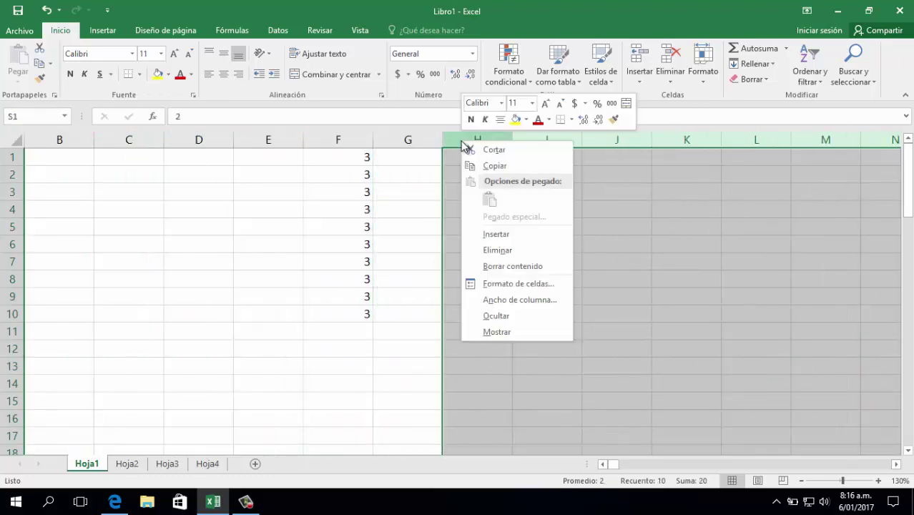
{"action": "left_click", "coordinate": [510, 250]}
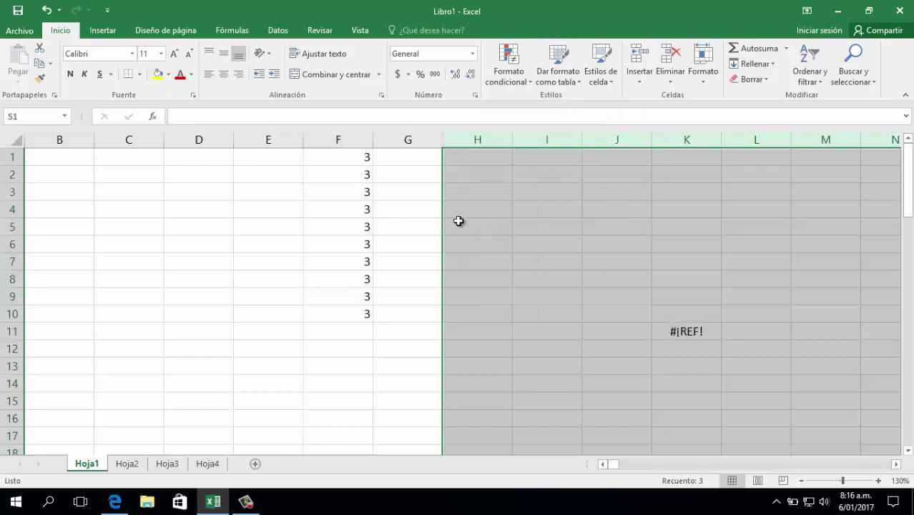
{"action": "left_click", "coordinate": [465, 210]}
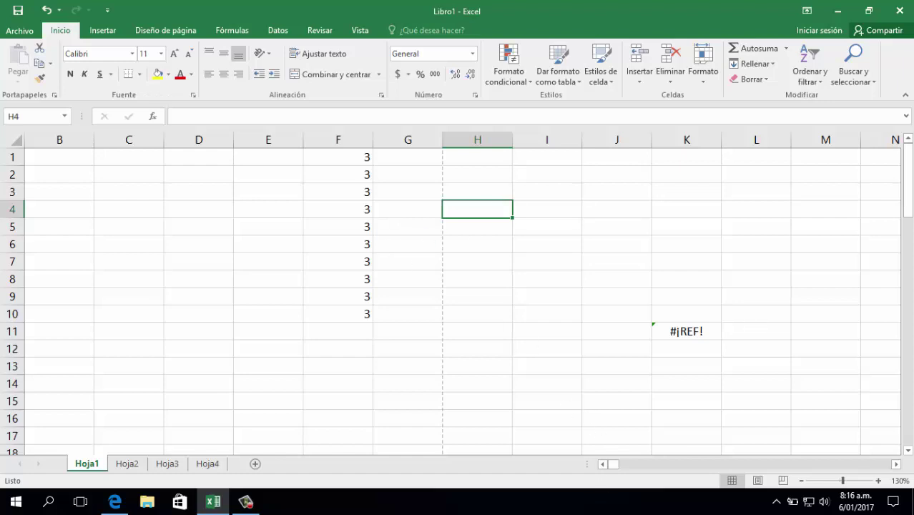
{"action": "left_click", "coordinate": [656, 347]}
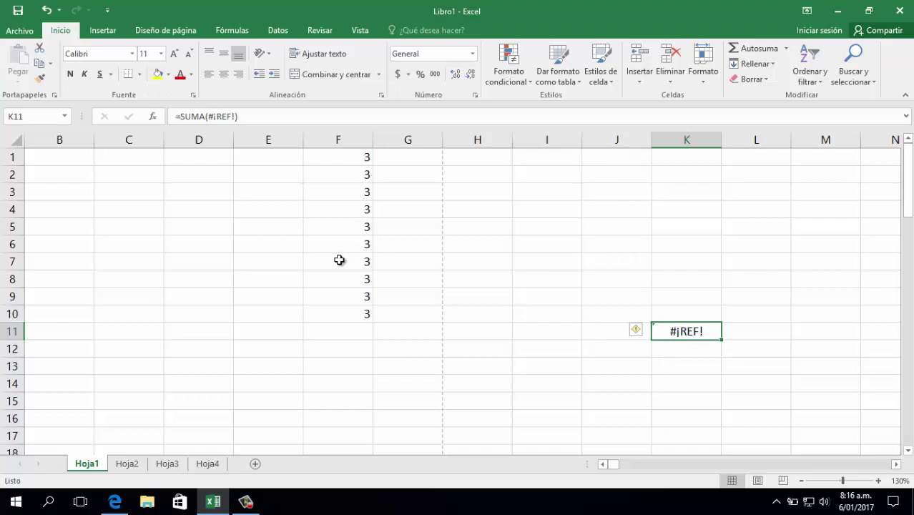
{"action": "left_click", "coordinate": [350, 215]}
{"action": "left_click", "coordinate": [480, 231]}
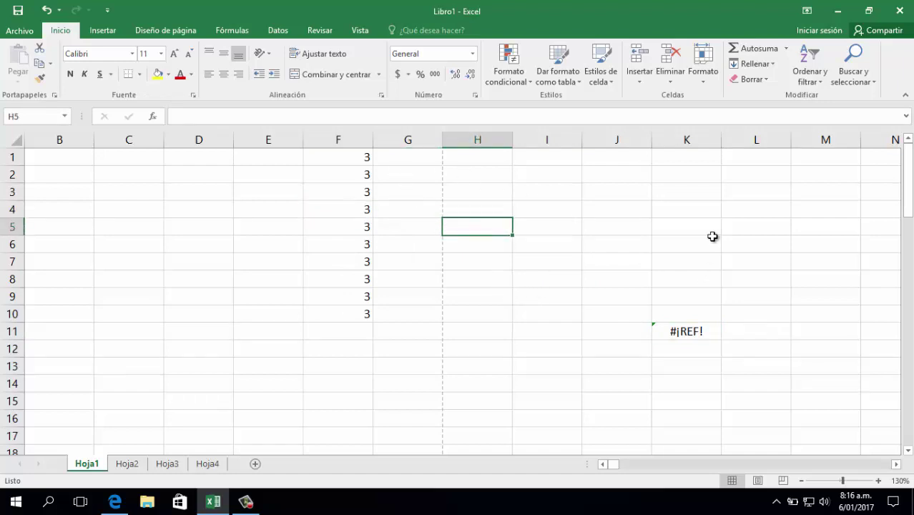
Select the whole of row 4 and insert four blank rows above it
{"action": "left_click_drag", "start_coordinate": [698, 144], "coordinate": [2, 79]}
{"action": "left_click", "coordinate": [322, 251]}
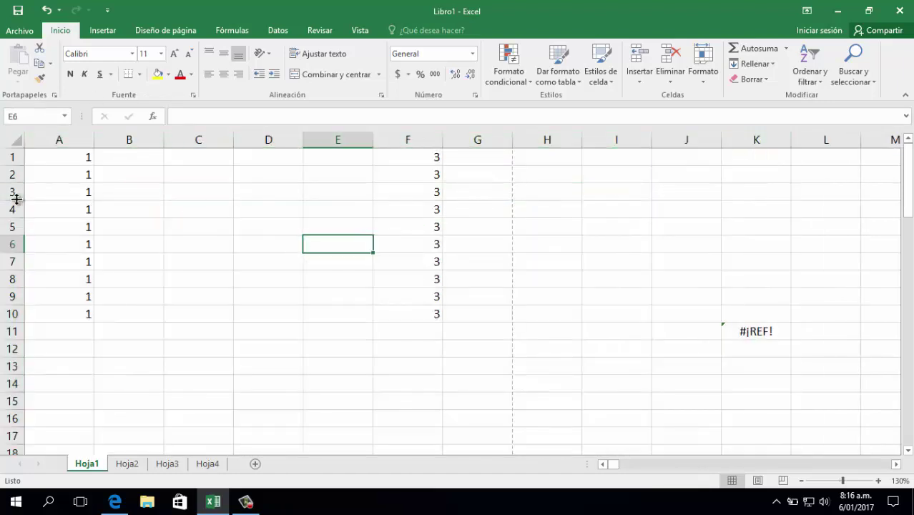
{"action": "left_click", "coordinate": [19, 204]}
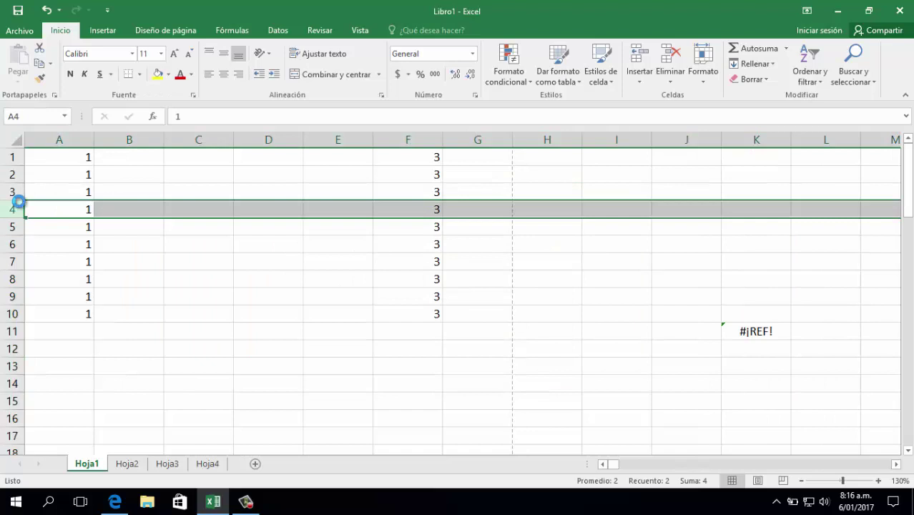
{"action": "key", "text": "ctrl+plus"}
{"action": "key", "text": "ctrl+plus"}
{"action": "key", "text": "ctrl+plus"}
{"action": "key", "text": "ctrl+plus"}
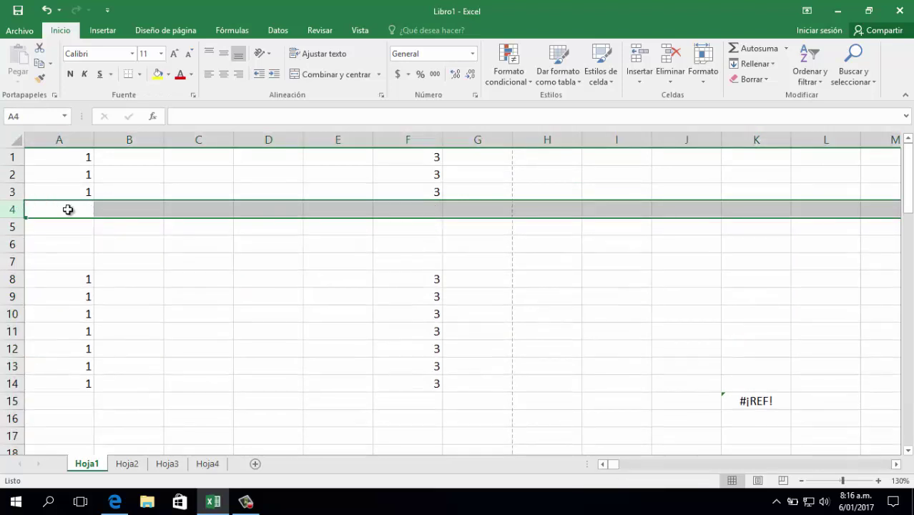
Select the four blank rows 4 to 7 and delete them
{"action": "left_click", "coordinate": [99, 264]}
{"action": "left_click_drag", "start_coordinate": [15, 209], "coordinate": [10, 261]}
{"action": "key", "text": "ctrl+minus"}
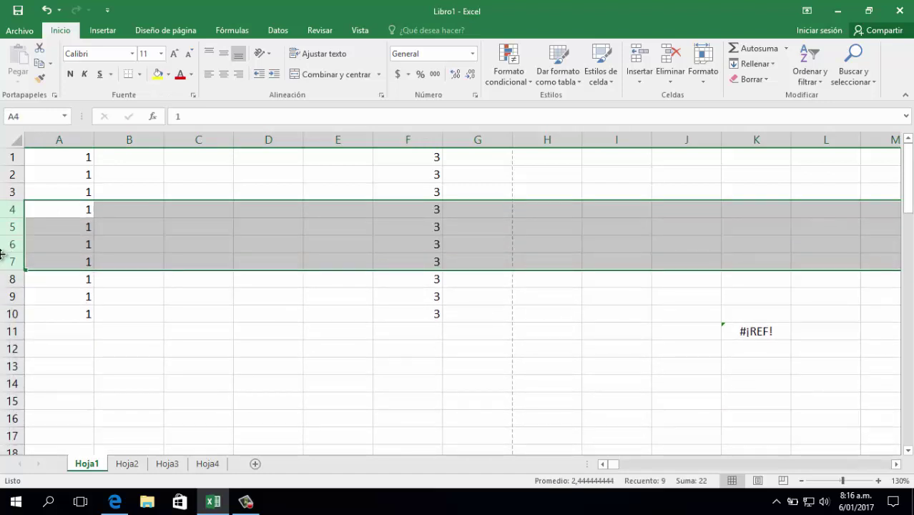
Clear the broken SUMA formula from cell K11
{"action": "left_click", "coordinate": [268, 261]}
{"action": "left_click", "coordinate": [763, 332]}
{"action": "key", "text": "Delete"}
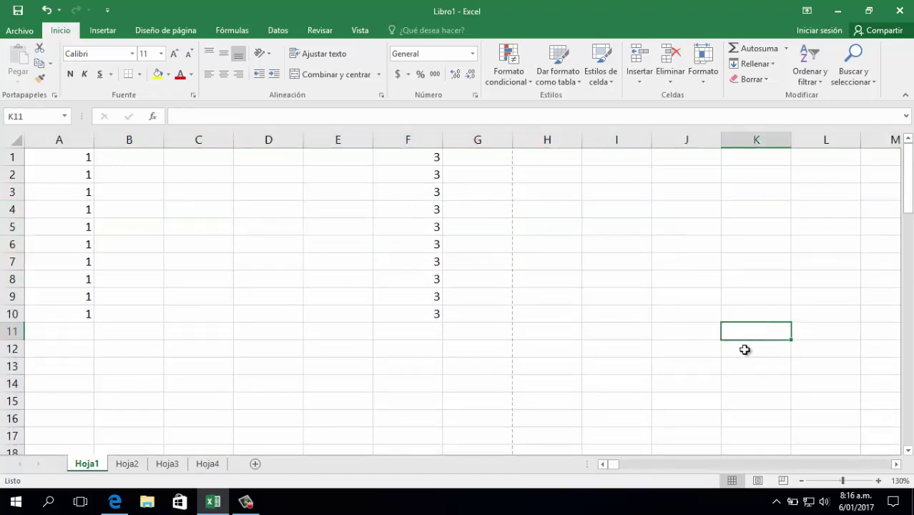
Enter 2, 3, 4 and 5 in cells C1, D1, E1 and F1
{"action": "left_click", "coordinate": [200, 157]}
{"action": "type", "text": "2"}
{"action": "key", "text": "Tab"}
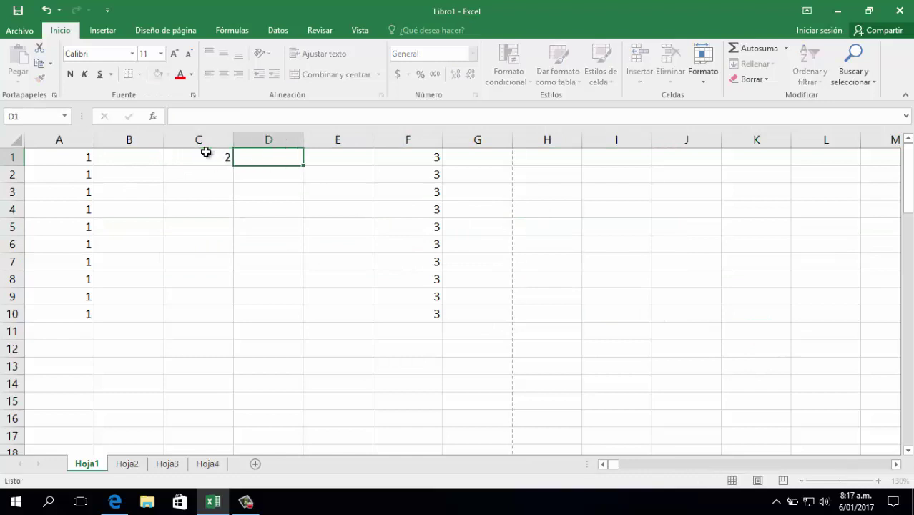
{"action": "type", "text": "3"}
{"action": "key", "text": "Tab"}
{"action": "type", "text": "4"}
{"action": "key", "text": "Tab"}
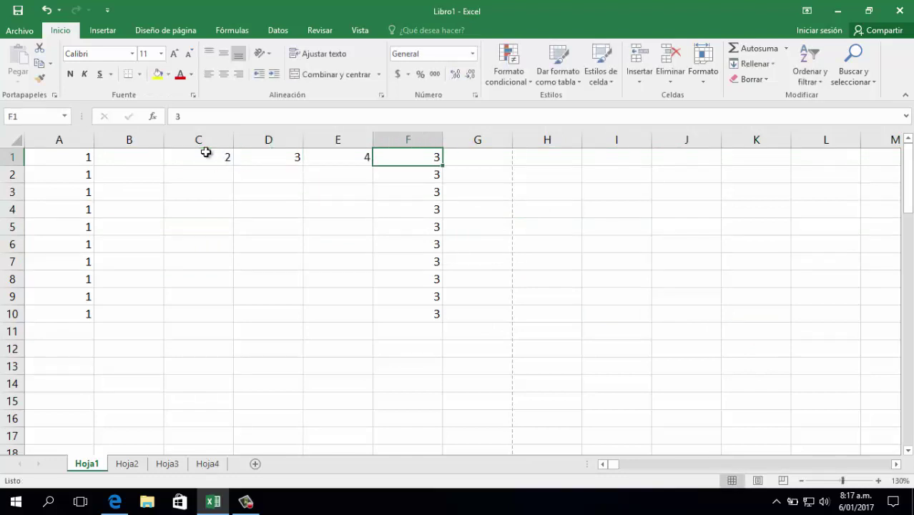
{"action": "type", "text": "5"}
{"action": "key", "text": "Tab"}
Select the range A1:F1 and copy it
{"action": "key", "text": "Left"}
{"action": "key", "text": "Left"}
{"action": "key", "text": "Left"}
{"action": "key", "text": "Left"}
{"action": "key", "text": "Left"}
{"action": "key", "text": "Left"}
{"action": "key", "text": "shift+Right"}
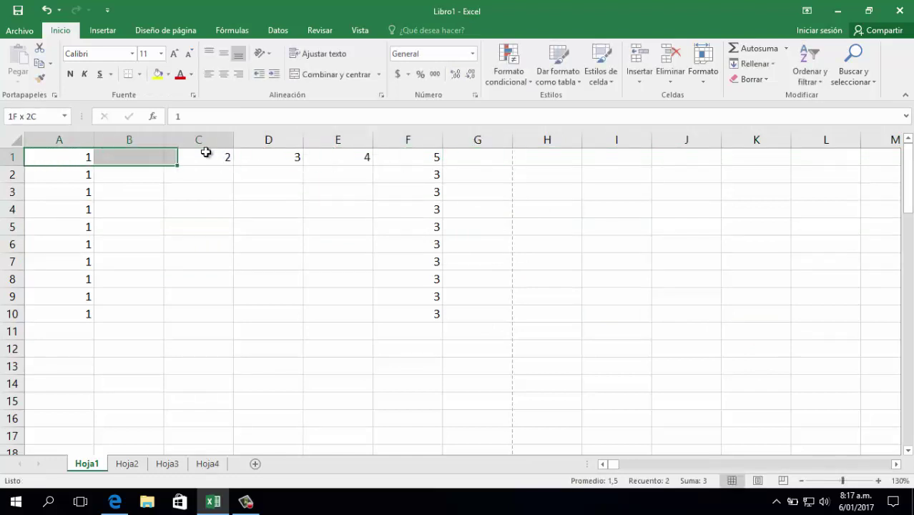
{"action": "key", "text": "shift+Right"}
{"action": "key", "text": "shift+Right"}
{"action": "key", "text": "shift+Right"}
{"action": "key", "text": "shift+Right"}
{"action": "key", "text": "ctrl+c"}
{"action": "key", "text": "Down"}
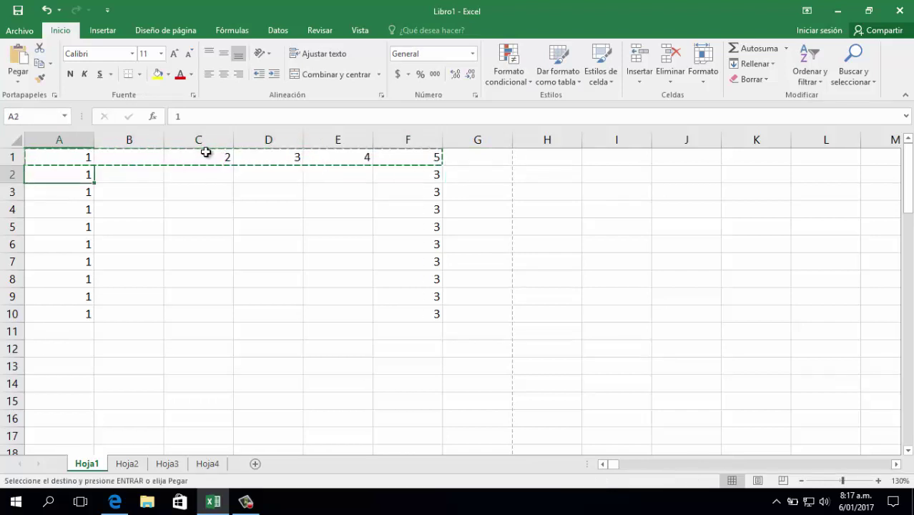
Paste the copied first row into the range A2:F10 and return to cell A1
{"action": "key", "text": "shift+Right"}
{"action": "key", "text": "shift+Right"}
{"action": "key", "text": "shift+Right"}
{"action": "key", "text": "shift+Right"}
{"action": "key", "text": "shift+Right"}
{"action": "key", "text": "shift+Down"}
{"action": "key", "text": "shift+Down"}
{"action": "key", "text": "shift+Down"}
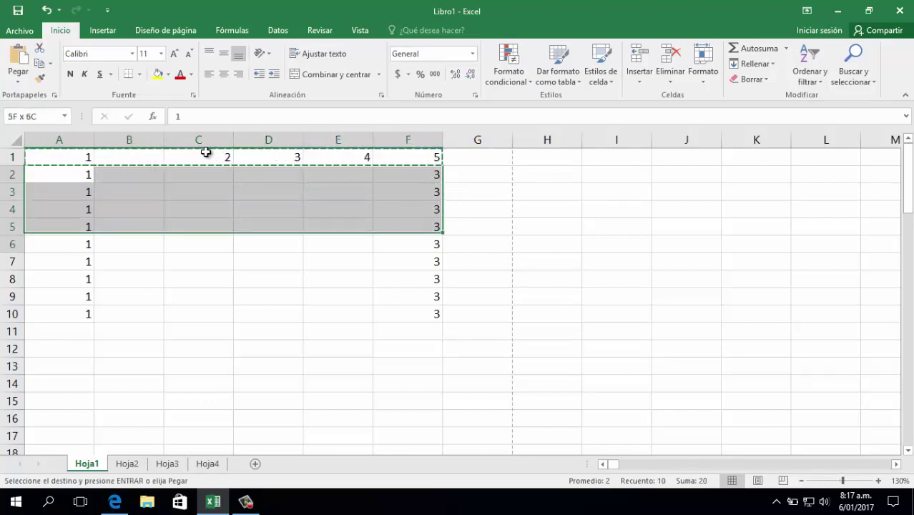
{"action": "key", "text": "shift+Down"}
{"action": "key", "text": "shift+Down"}
{"action": "key", "text": "shift+Down"}
{"action": "key", "text": "shift+Down"}
{"action": "key", "text": "shift+Down"}
{"action": "key", "text": "shift+Down"}
{"action": "key", "text": "shift+Down"}
{"action": "key", "text": "shift+Up"}
{"action": "key", "text": "shift+Up"}
{"action": "key", "text": "Return"}
{"action": "key", "text": "ctrl+Home"}
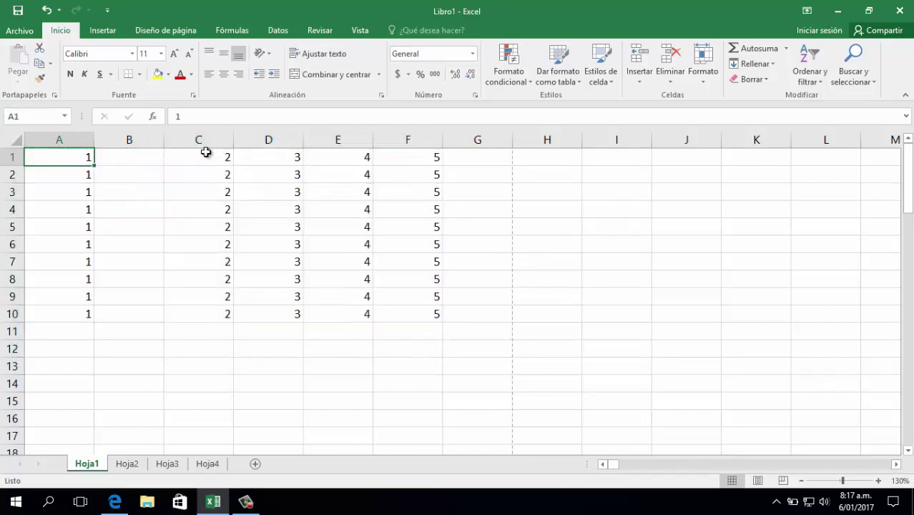
Narrow the empty column B slightly
{"action": "mouse_move", "coordinate": [164, 141]}
{"action": "left_mouse_down"}
{"action": "mouse_move", "coordinate": [136, 141]}
{"action": "mouse_move", "coordinate": [160, 141]}
{"action": "left_mouse_up"}
{"action": "left_click", "coordinate": [153, 187]}
{"action": "left_click", "coordinate": [275, 266]}
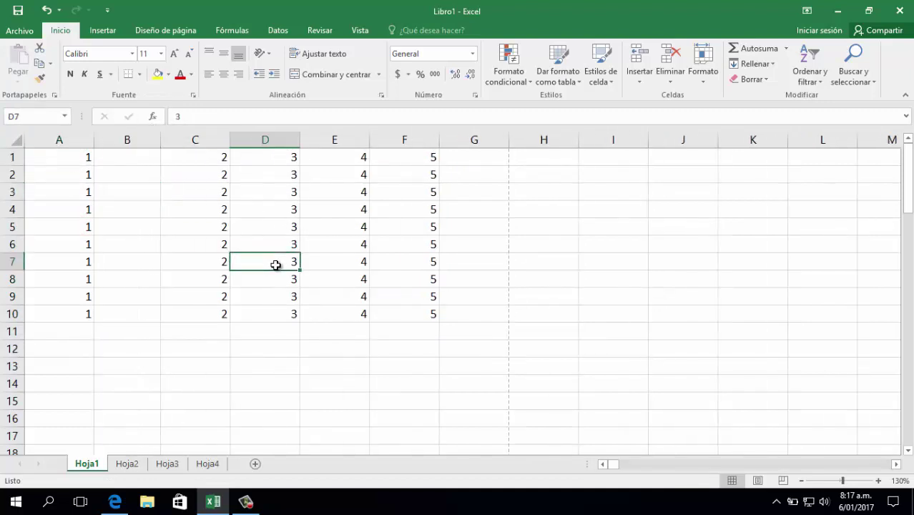
Insert blank cells at A5:D5 with the option Desplazar las celdas hacia abajo
{"action": "left_click", "coordinate": [76, 227]}
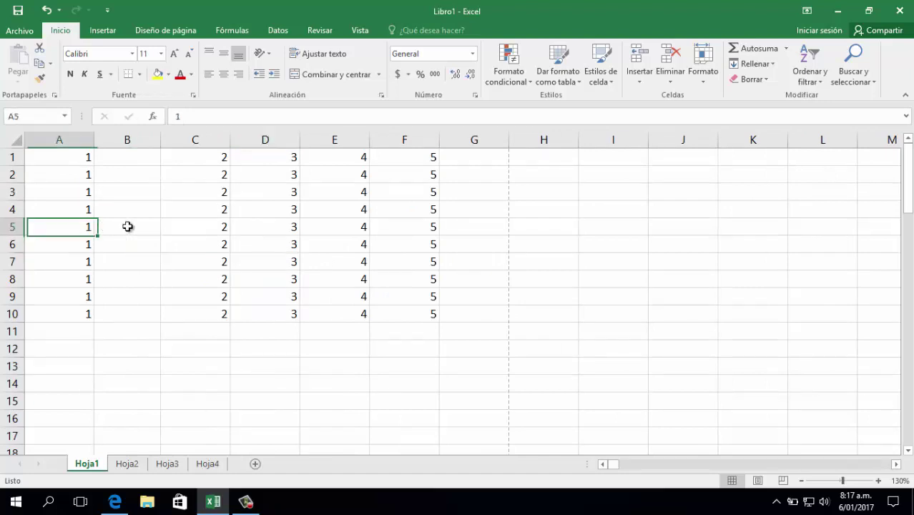
{"action": "left_click", "coordinate": [288, 226], "text": "shift"}
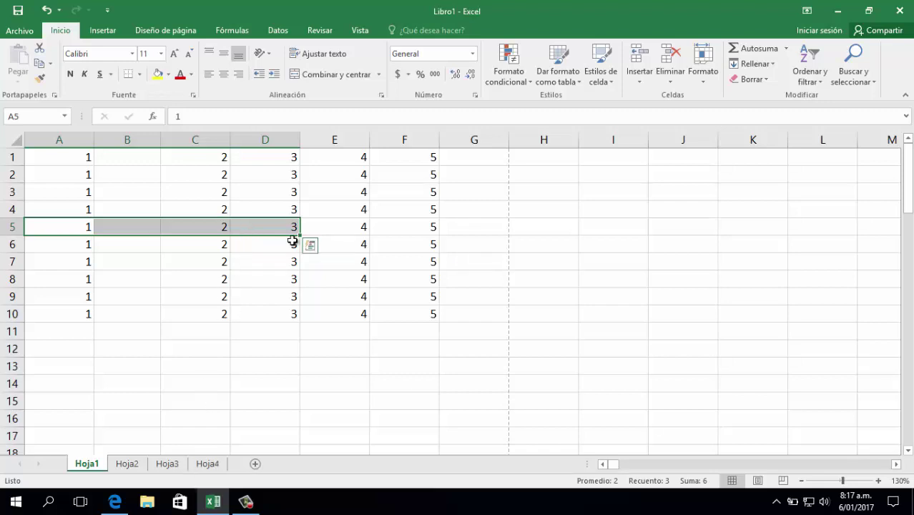
{"action": "key", "text": "ctrl+shift+plus"}
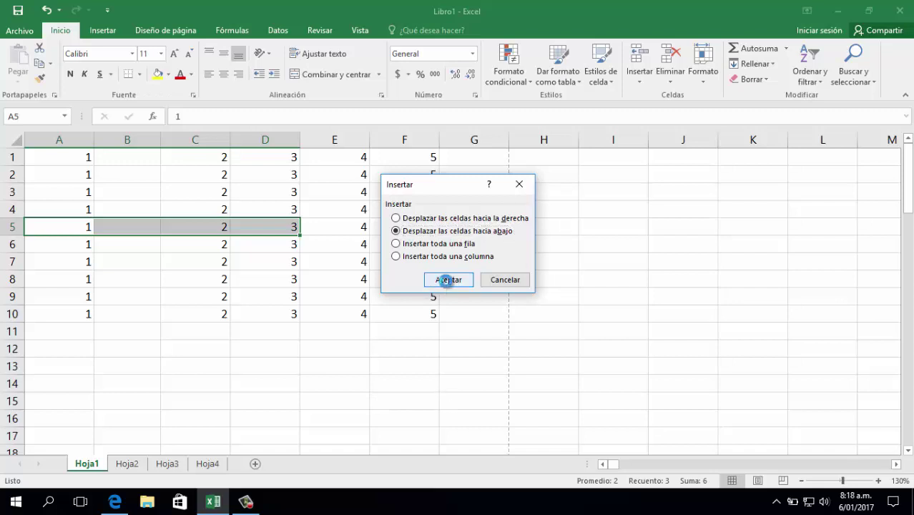
{"action": "left_click", "coordinate": [448, 280]}
{"action": "left_click", "coordinate": [65, 226]}
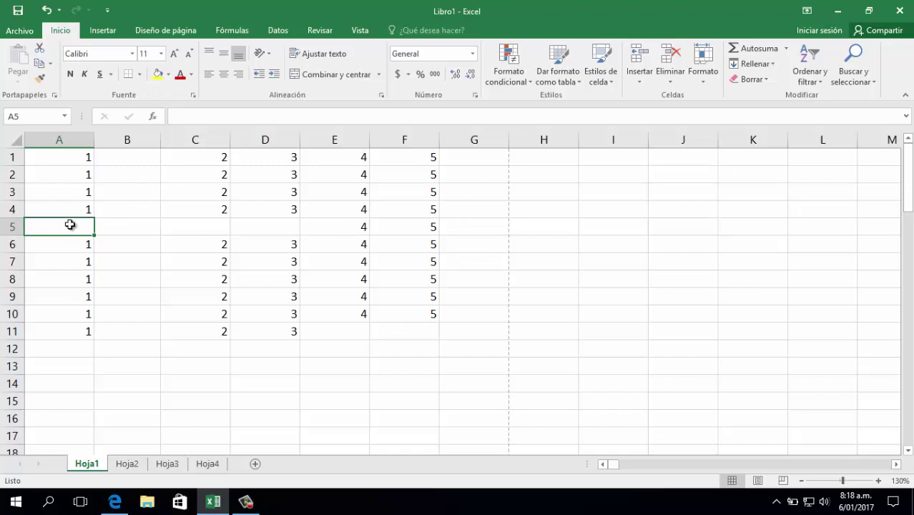
Undo the cell insertion at A5:D5 and select the whole of row 5
{"action": "left_click", "coordinate": [9, 227]}
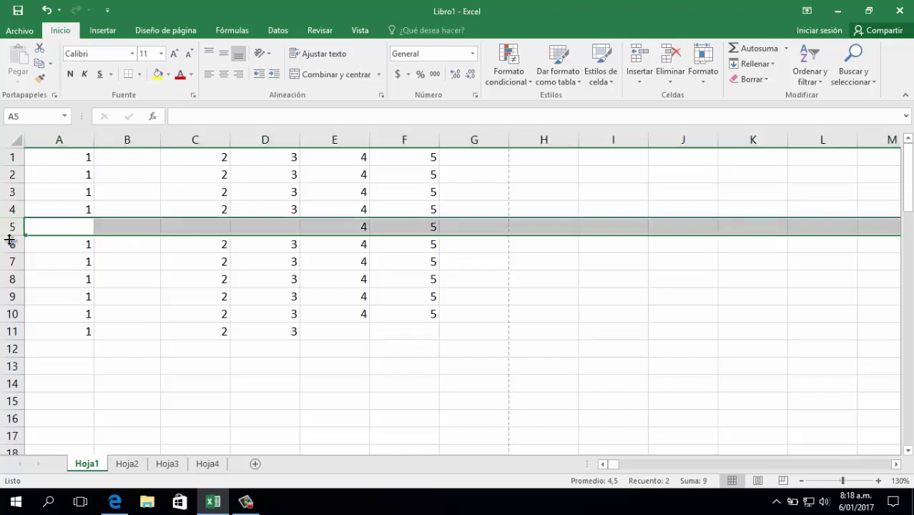
{"action": "key", "text": "ctrl+v"}
{"action": "left_click", "coordinate": [9, 227]}
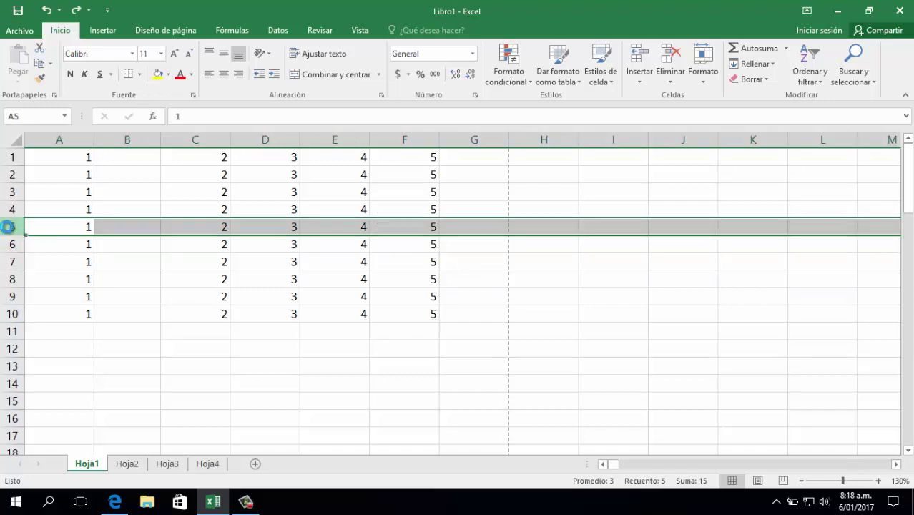
Insert a blank row at row 5 and delete that row again
{"action": "key", "text": "ctrl+plus"}
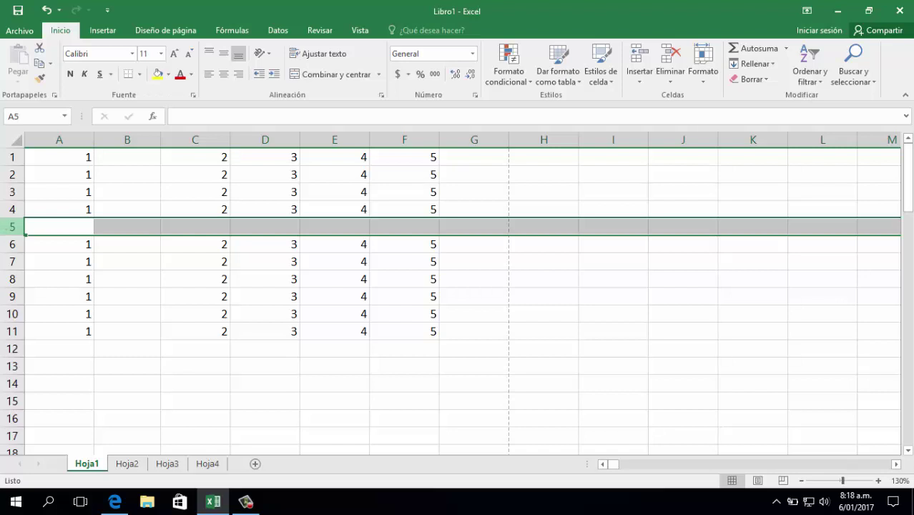
{"action": "right_click", "coordinate": [13, 227]}
{"action": "left_click", "coordinate": [51, 337]}
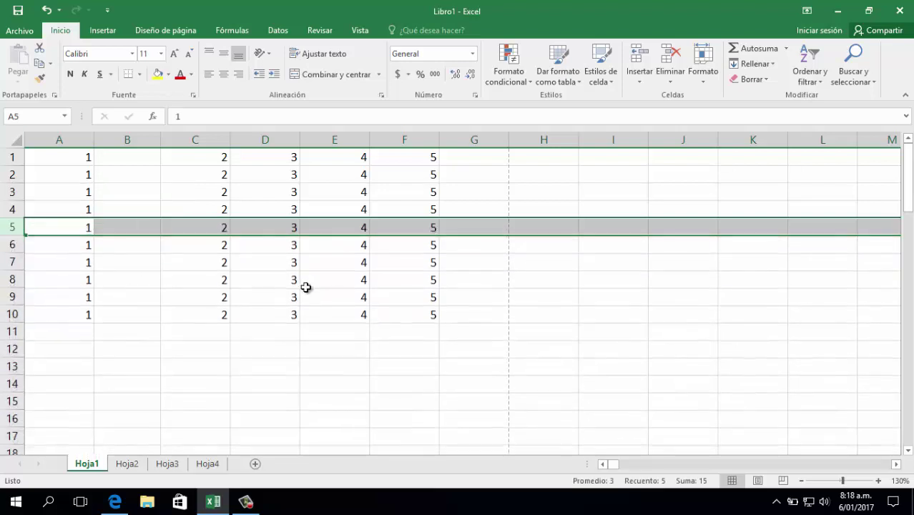
{"action": "left_click", "coordinate": [302, 286]}
{"action": "left_click", "coordinate": [251, 385]}
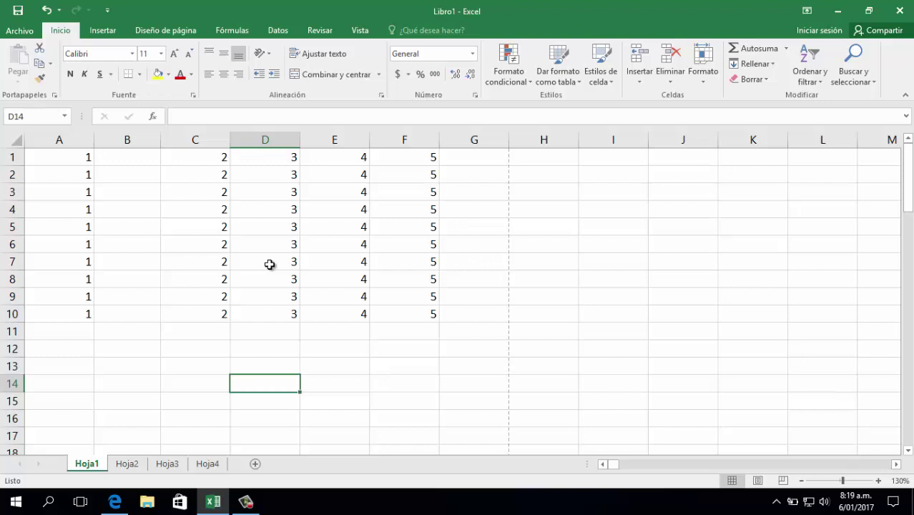
Delete the whole of column D, which holds the 3s, and return to cell D6
{"action": "left_click", "coordinate": [263, 141]}
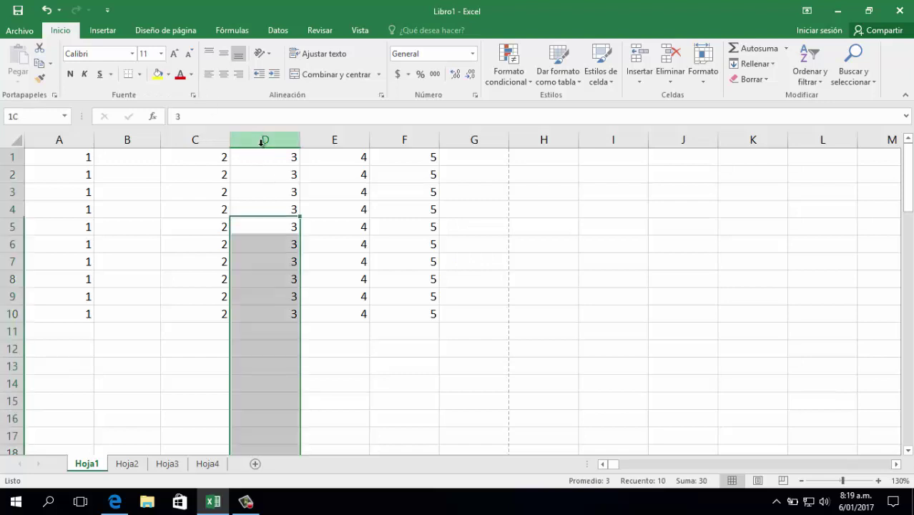
{"action": "right_click", "coordinate": [263, 143]}
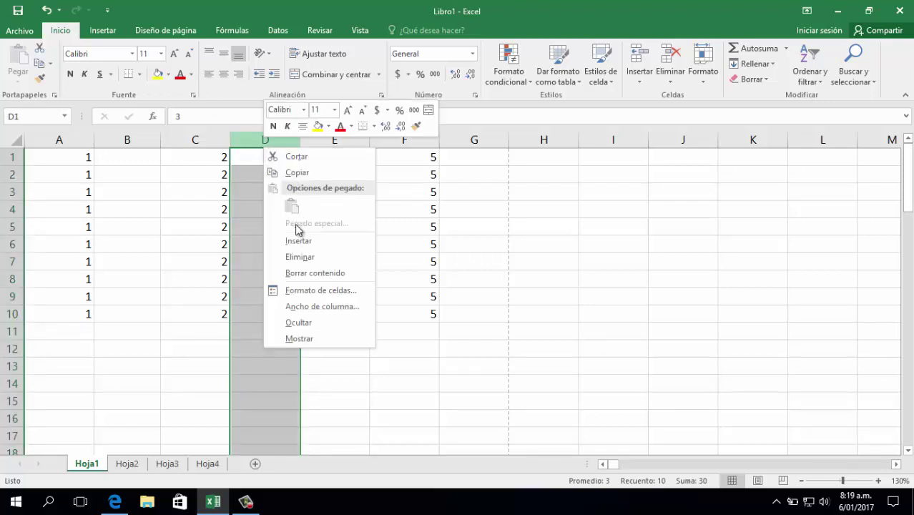
{"action": "left_click", "coordinate": [302, 255]}
{"action": "left_click", "coordinate": [283, 248]}
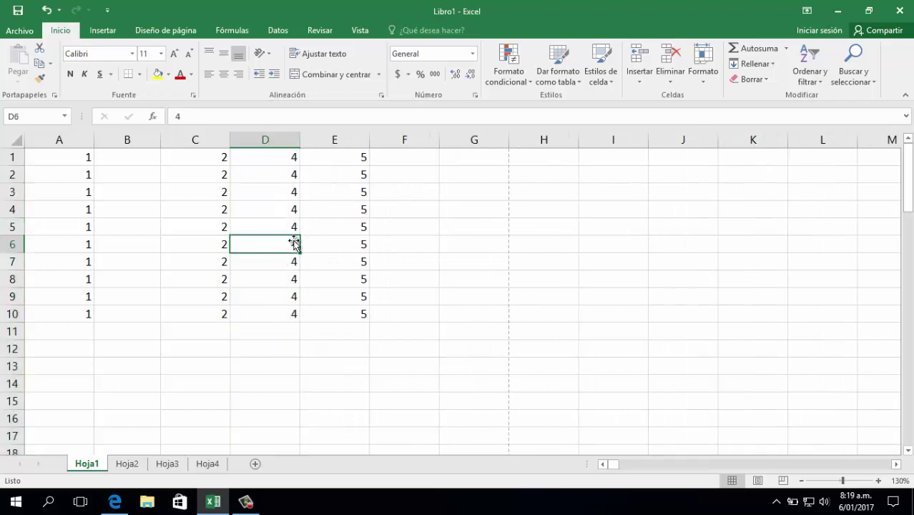
{"action": "left_click", "coordinate": [266, 140]}
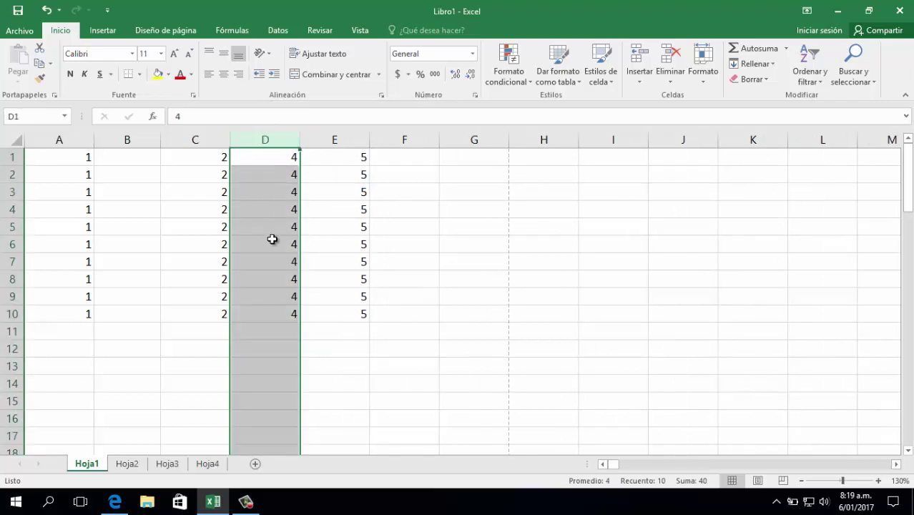
{"action": "left_click", "coordinate": [274, 240]}
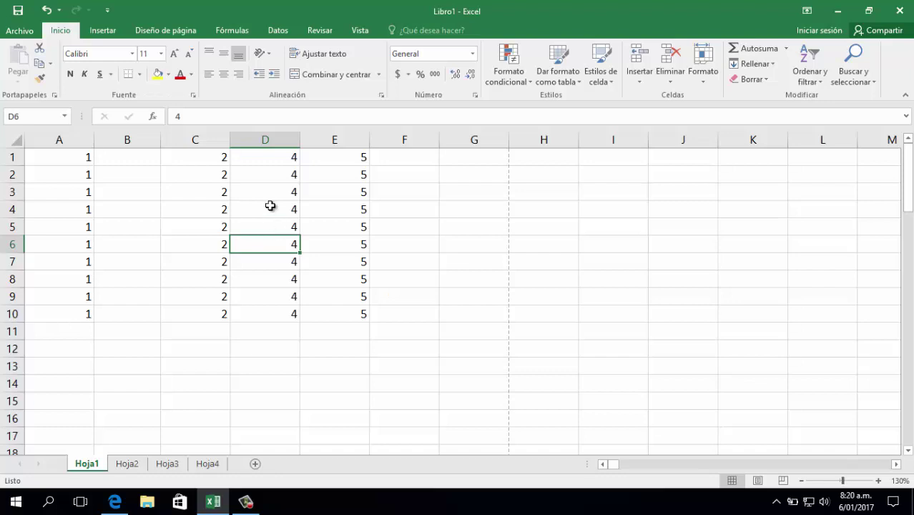
{"action": "left_click_drag", "start_coordinate": [63, 142], "coordinate": [197, 140]}
{"action": "left_click", "coordinate": [220, 297]}
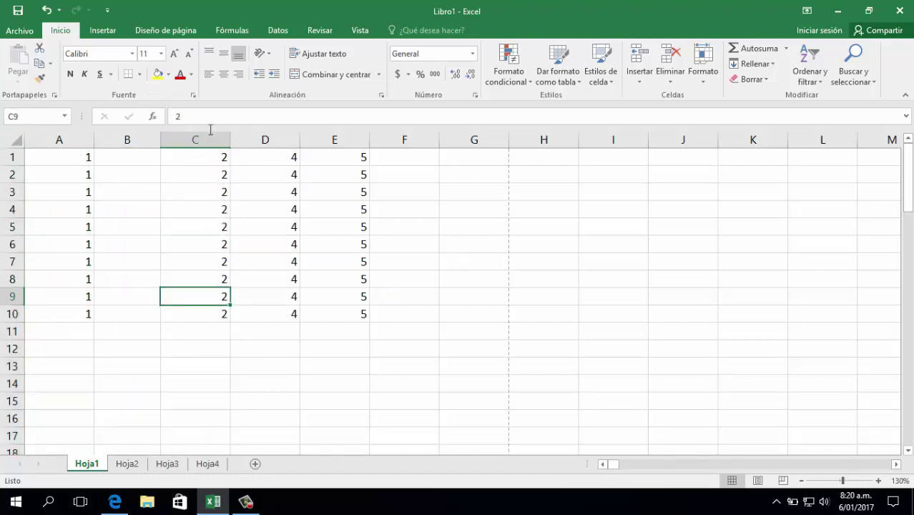
{"action": "left_click", "coordinate": [128, 140]}
{"action": "left_click", "coordinate": [139, 163]}
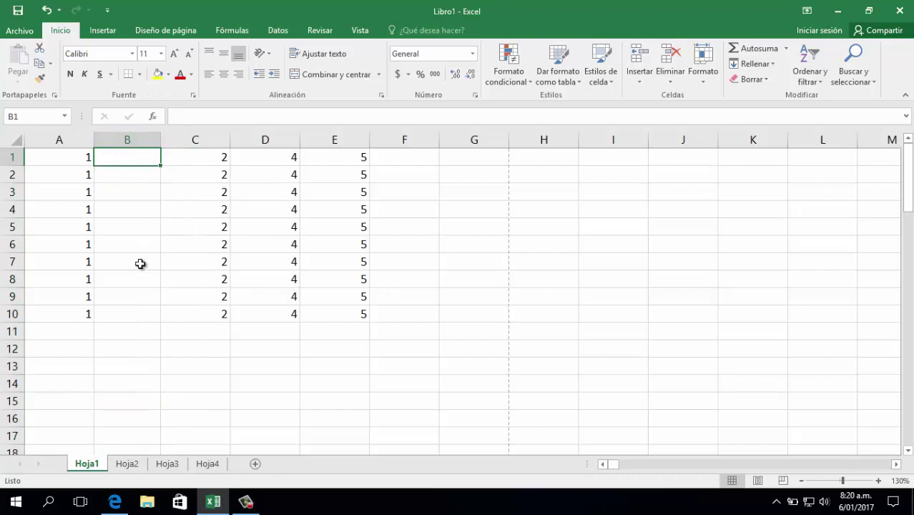
{"action": "left_click_drag", "start_coordinate": [134, 214], "coordinate": [141, 187]}
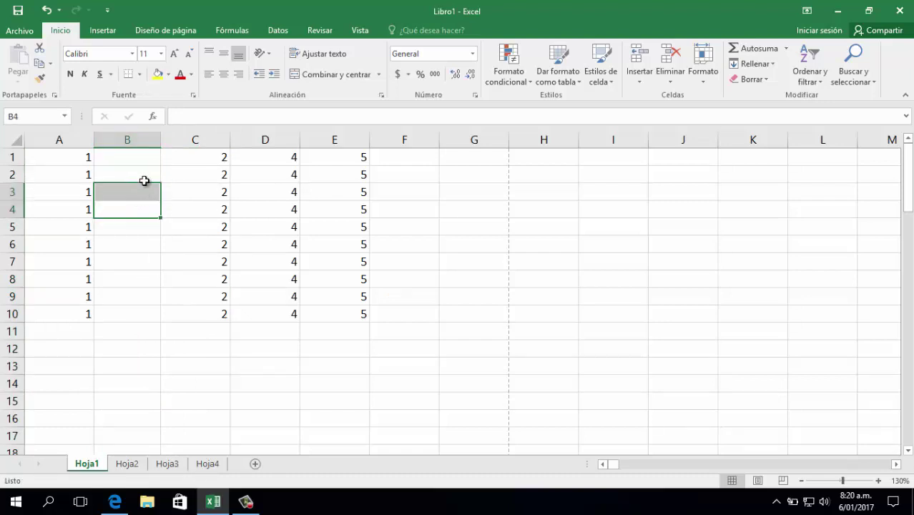
{"action": "left_click", "coordinate": [146, 177]}
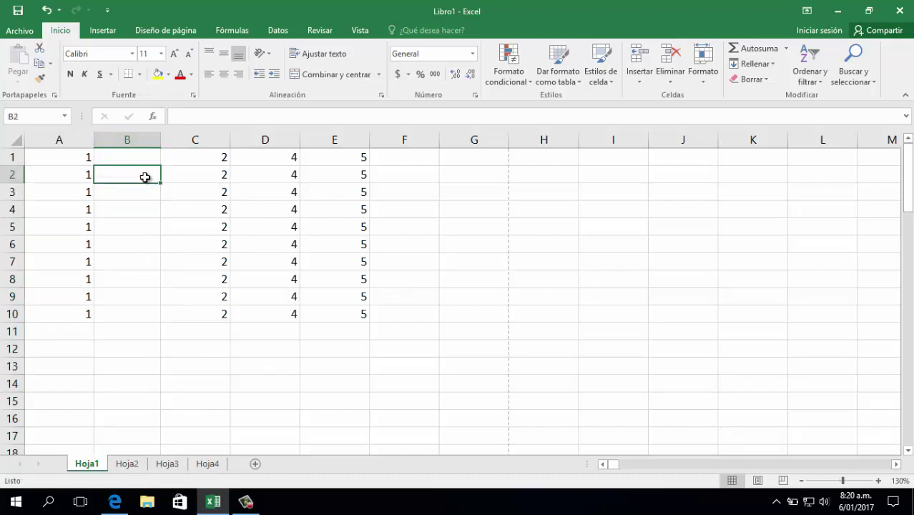
Hide the empty column B and move across the hidden column between A3 and C3
{"action": "left_click", "coordinate": [129, 139]}
{"action": "right_click", "coordinate": [140, 143]}
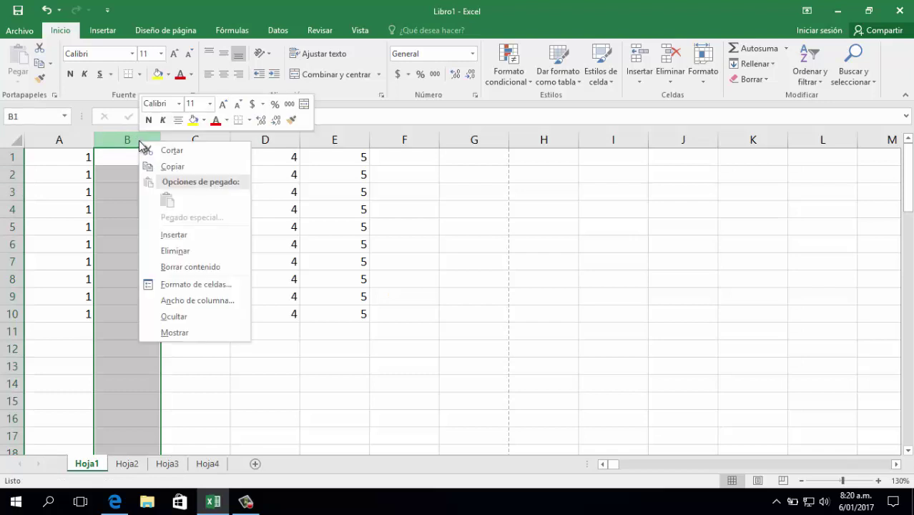
{"action": "left_click", "coordinate": [179, 317]}
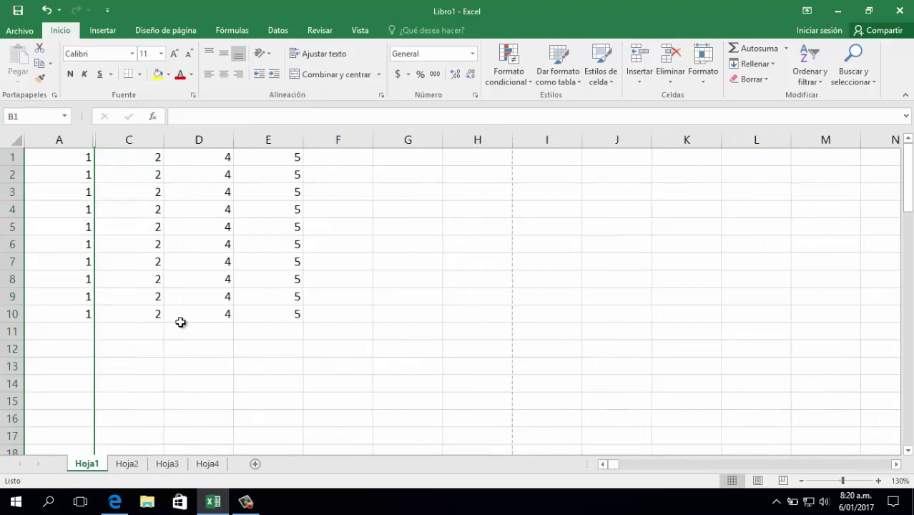
{"action": "left_click", "coordinate": [184, 319]}
{"action": "left_click", "coordinate": [67, 192]}
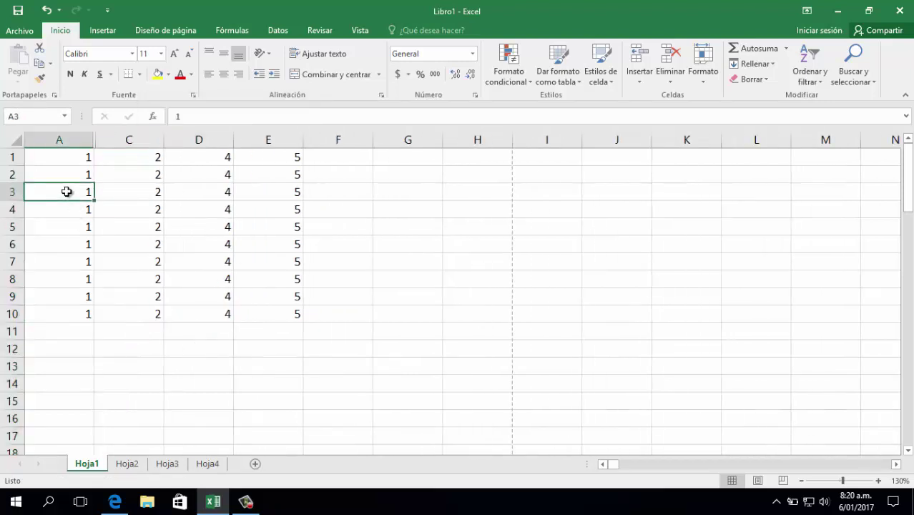
{"action": "key", "text": "Right"}
{"action": "key", "text": "Left"}
Bring the hidden column B back by widening it to about the width of column A
{"action": "scroll", "coordinate": [136, 237], "scroll_direction": "up", "scroll_amount": 9, "text": "ctrl"}
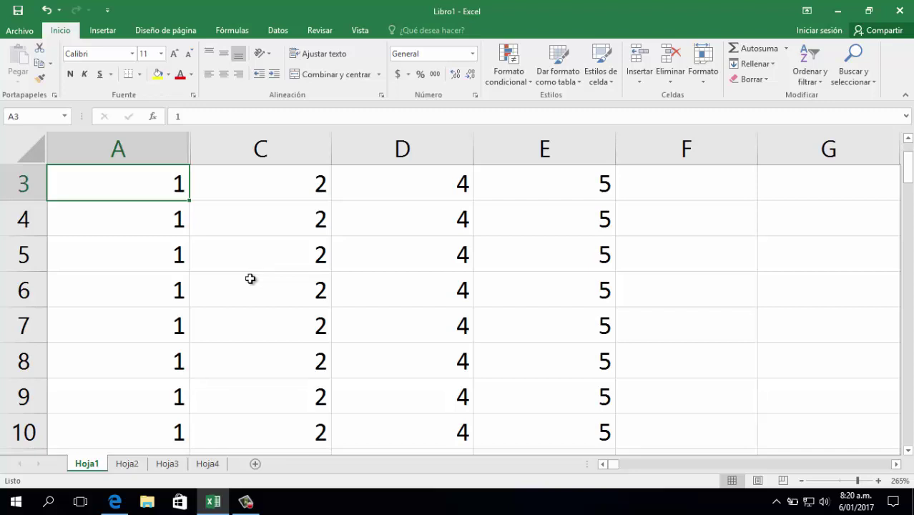
{"action": "left_click_drag", "start_coordinate": [194, 149], "coordinate": [332, 151]}
{"action": "left_click", "coordinate": [432, 276]}
{"action": "scroll", "coordinate": [432, 276], "scroll_direction": "up", "scroll_amount": 1}
Hide the whole of column B once more and restore it
{"action": "left_click", "coordinate": [275, 152]}
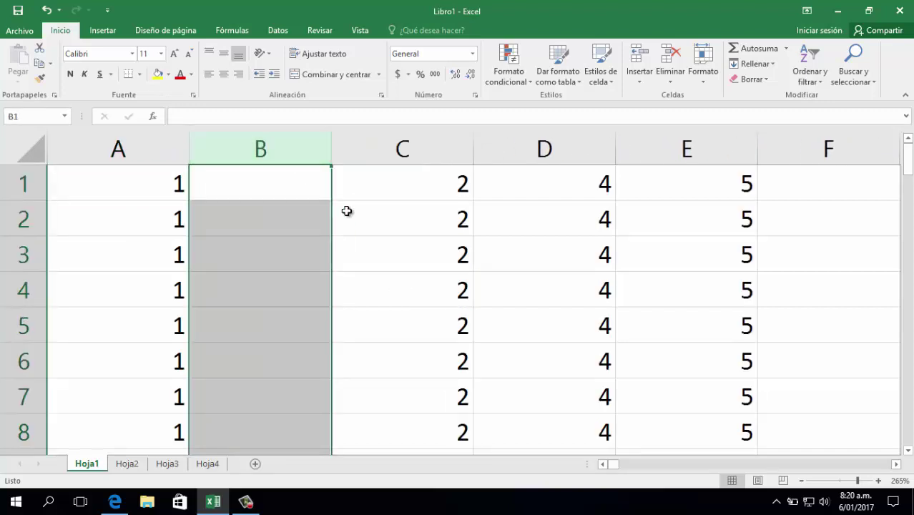
{"action": "key", "text": "ctrl+0"}
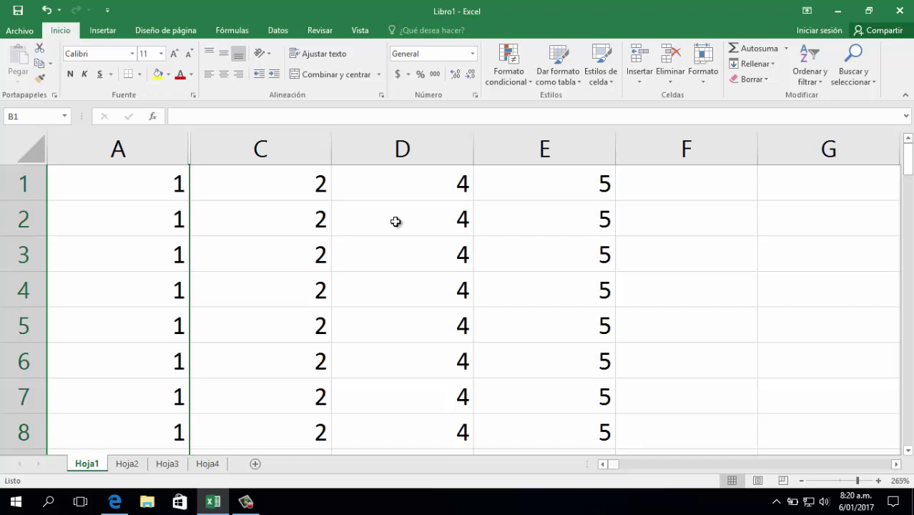
{"action": "key", "text": "ctrl+shift+0"}
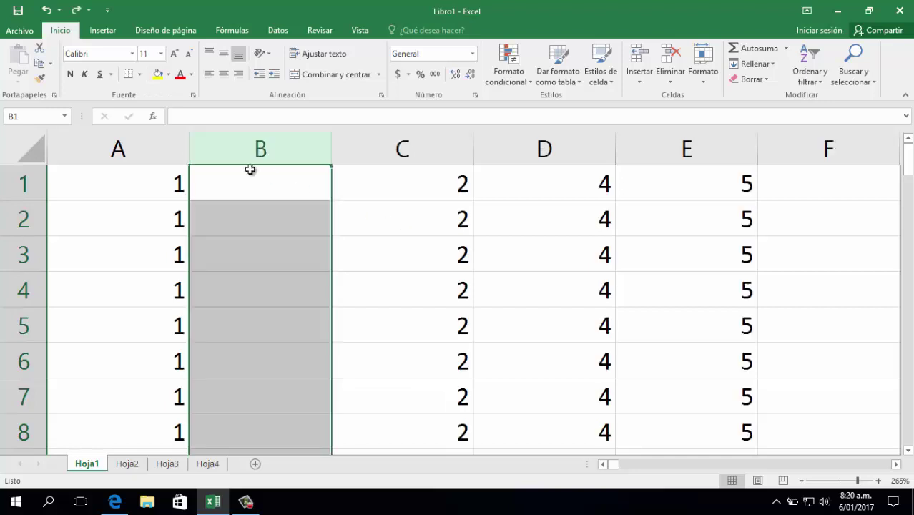
Set the width of column B to 0 and move from C3 to A3 across it
{"action": "right_click", "coordinate": [287, 148]}
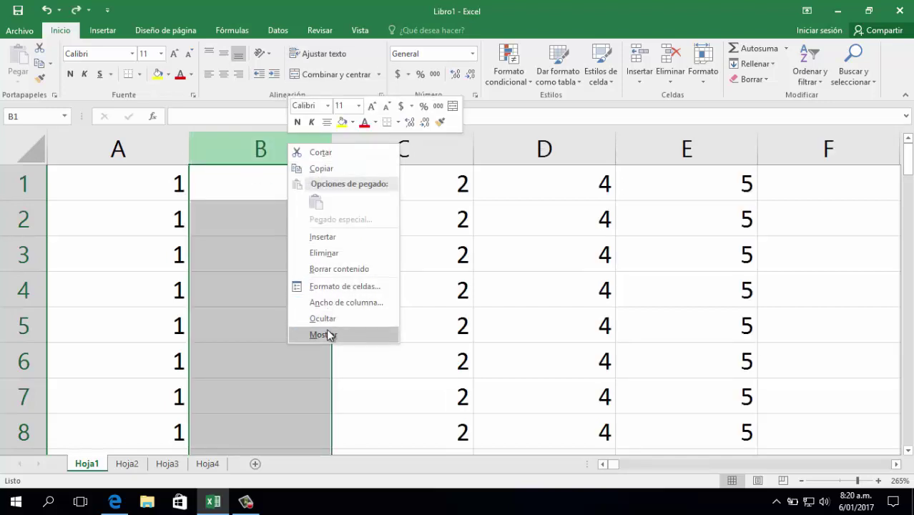
{"action": "left_click", "coordinate": [343, 301]}
{"action": "type", "text": "0"}
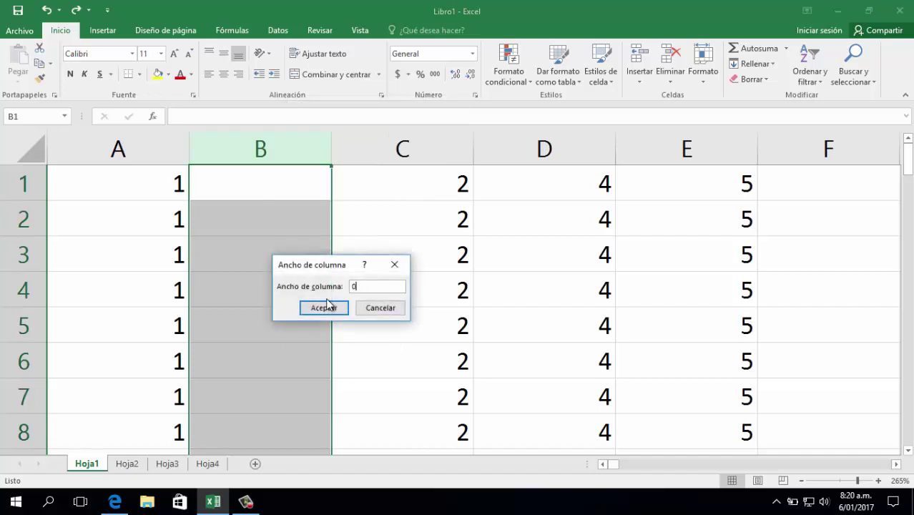
{"action": "left_click", "coordinate": [327, 301]}
{"action": "left_click", "coordinate": [370, 292]}
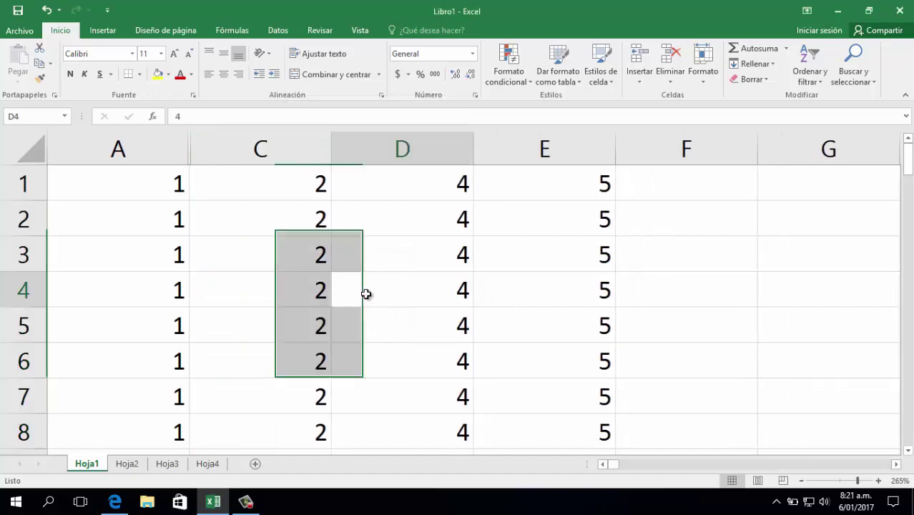
{"action": "left_click", "coordinate": [317, 265]}
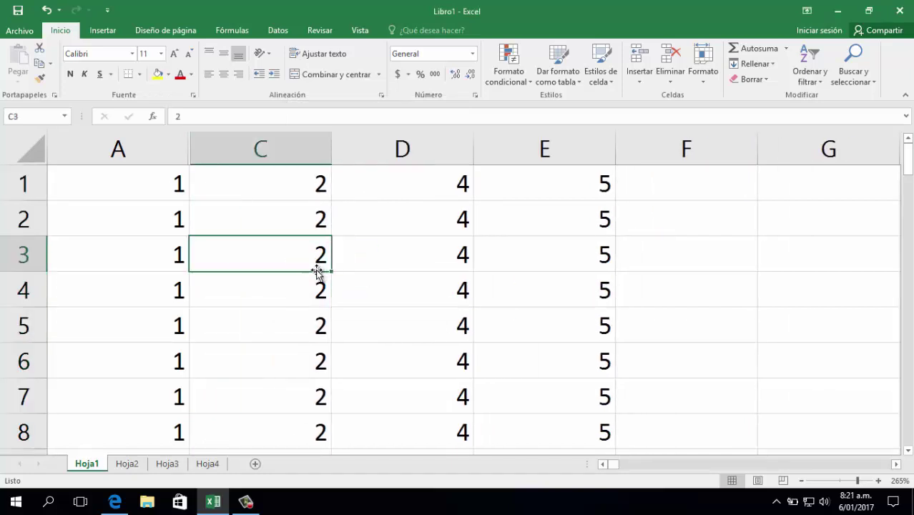
{"action": "key", "text": "Left"}
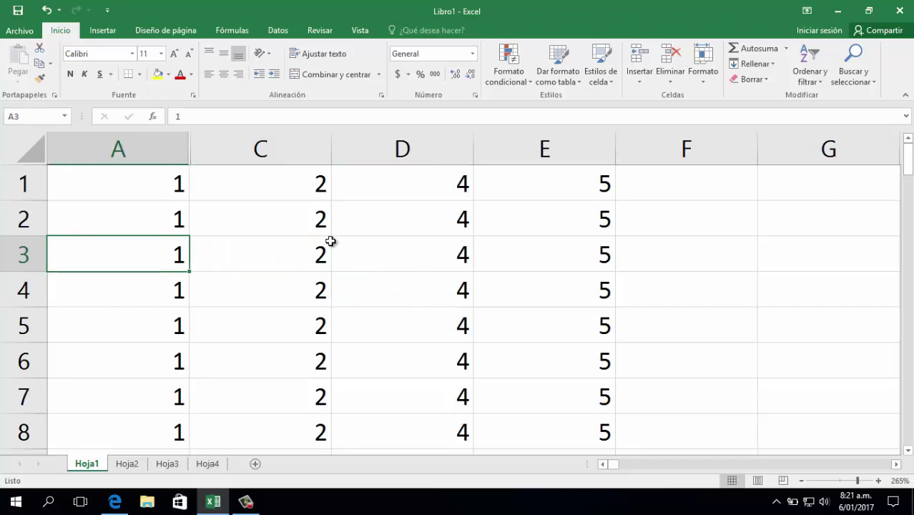
Hide the whole of row 3
{"action": "left_click", "coordinate": [13, 252]}
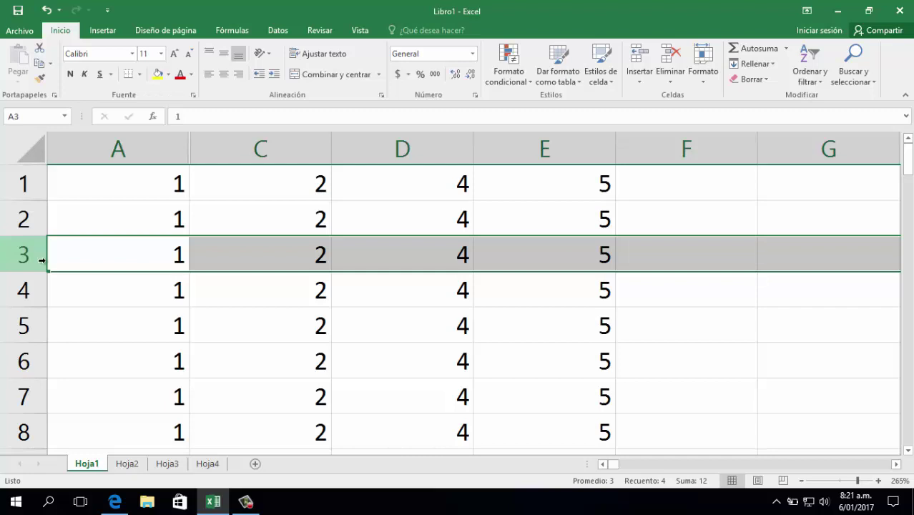
{"action": "right_click", "coordinate": [18, 261]}
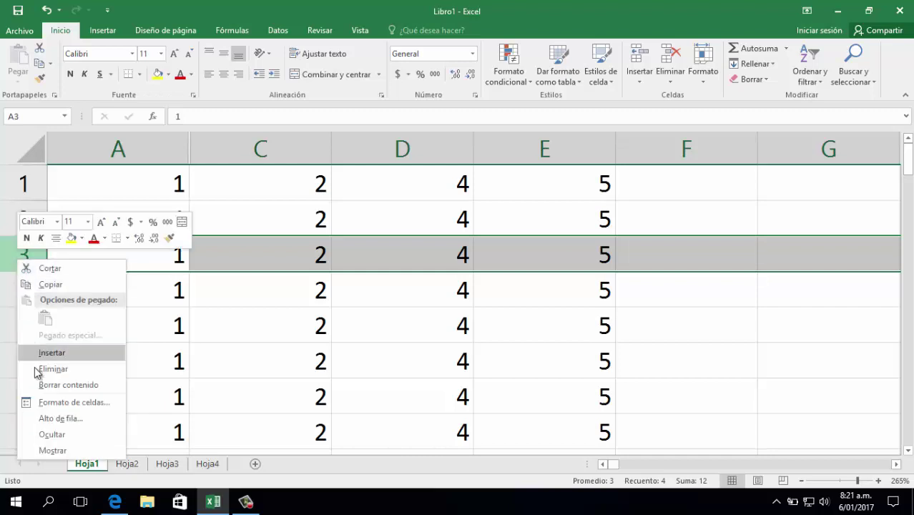
{"action": "left_click", "coordinate": [53, 435]}
{"action": "left_click", "coordinate": [239, 314]}
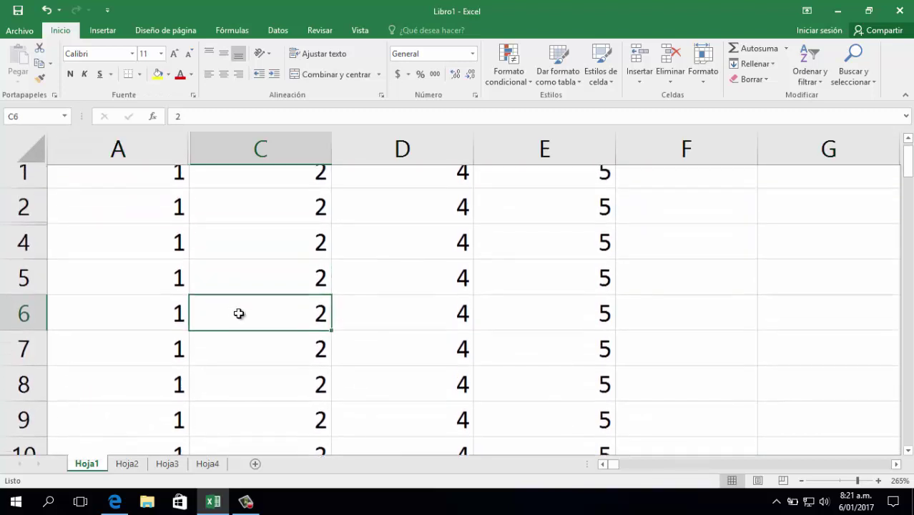
{"action": "scroll", "coordinate": [224, 316], "scroll_direction": "down", "scroll_amount": 1}
{"action": "scroll", "coordinate": [224, 315], "scroll_direction": "down", "scroll_amount": 3}
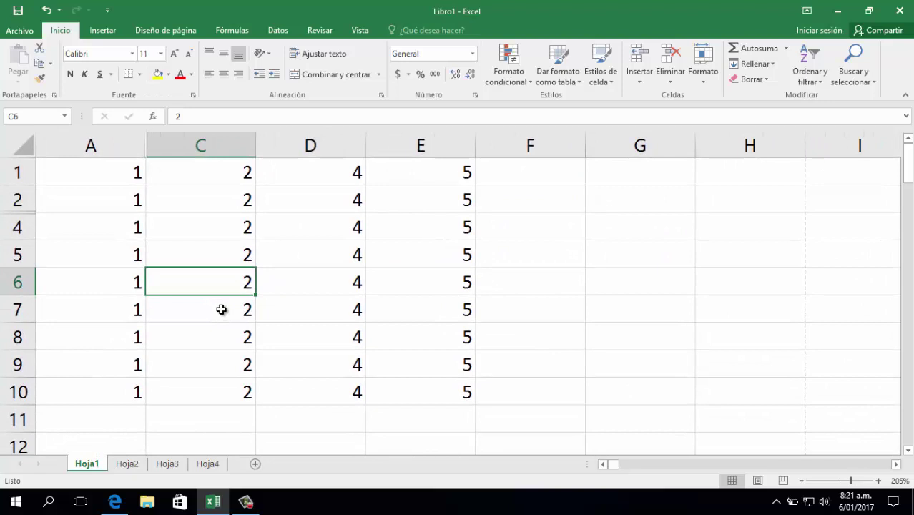
{"action": "scroll", "coordinate": [217, 339], "scroll_direction": "down", "scroll_amount": 3}
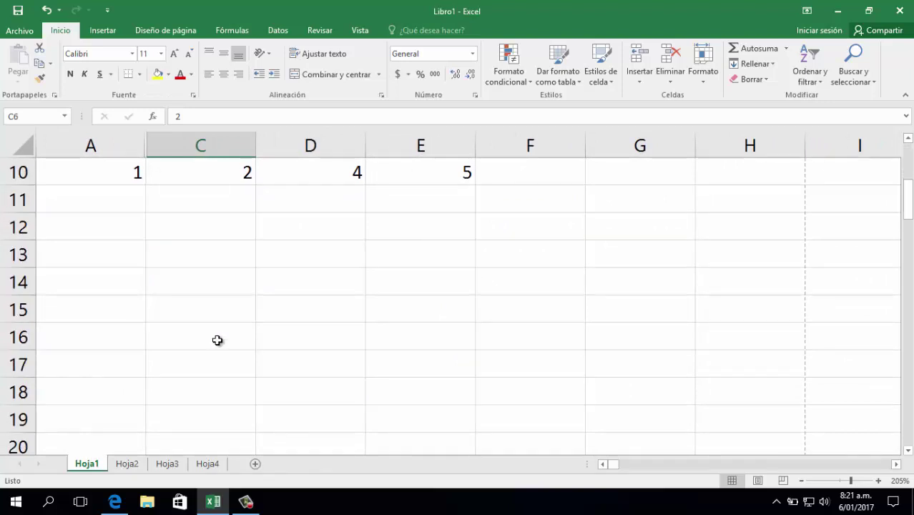
{"action": "scroll", "coordinate": [216, 338], "scroll_direction": "up", "scroll_amount": 3}
Check the width setting of column C and accept it without changes
{"action": "left_click", "coordinate": [245, 318]}
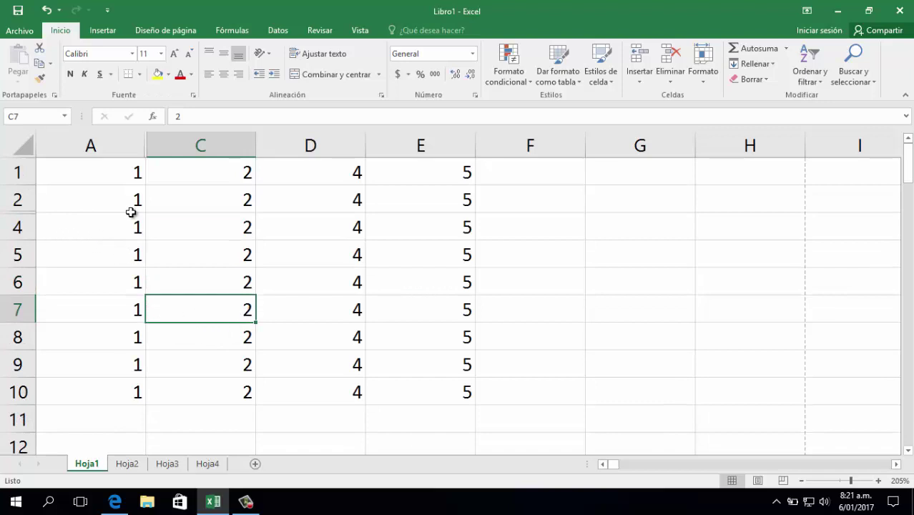
{"action": "right_click", "coordinate": [232, 152]}
{"action": "left_click", "coordinate": [315, 309]}
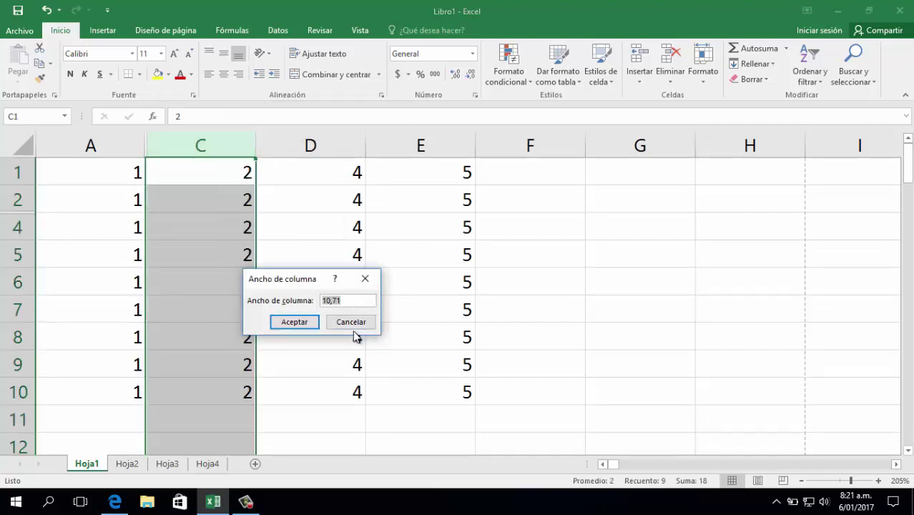
{"action": "left_click", "coordinate": [301, 323]}
Set the height of row 6 to 0
{"action": "left_click", "coordinate": [15, 281]}
{"action": "right_click", "coordinate": [16, 282]}
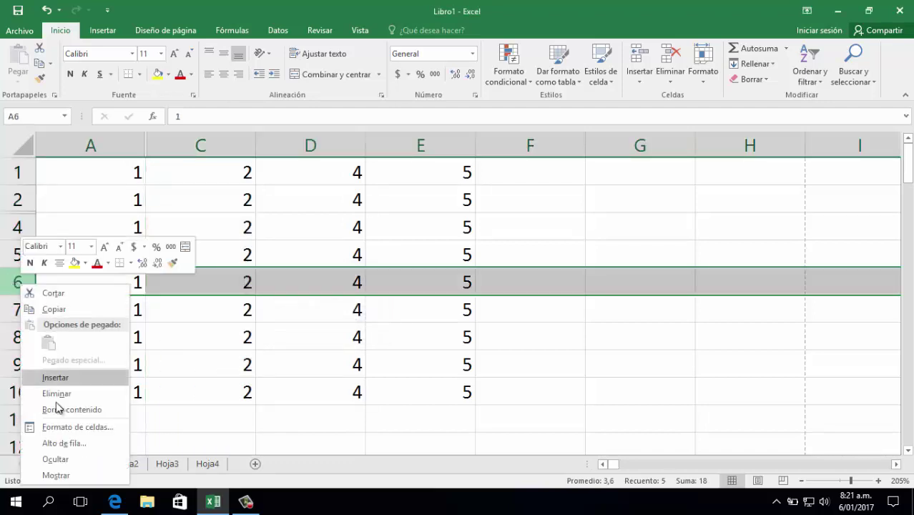
{"action": "left_click", "coordinate": [64, 443]}
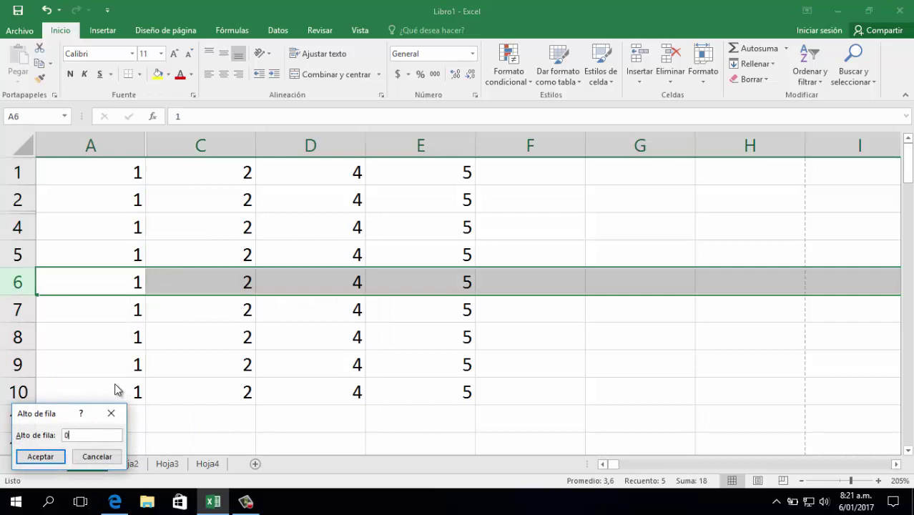
{"action": "type", "text": "0"}
{"action": "key", "text": "Return"}
{"action": "left_click", "coordinate": [128, 307]}
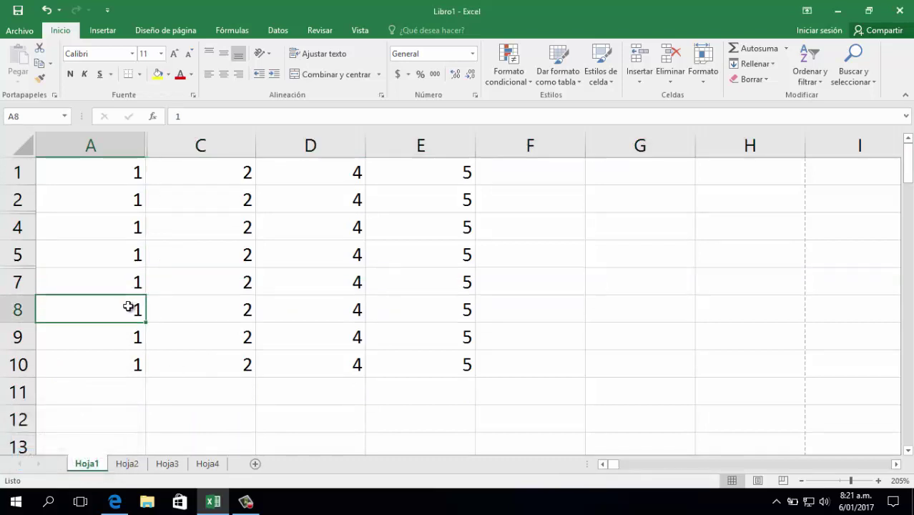
{"action": "left_click", "coordinate": [120, 354]}
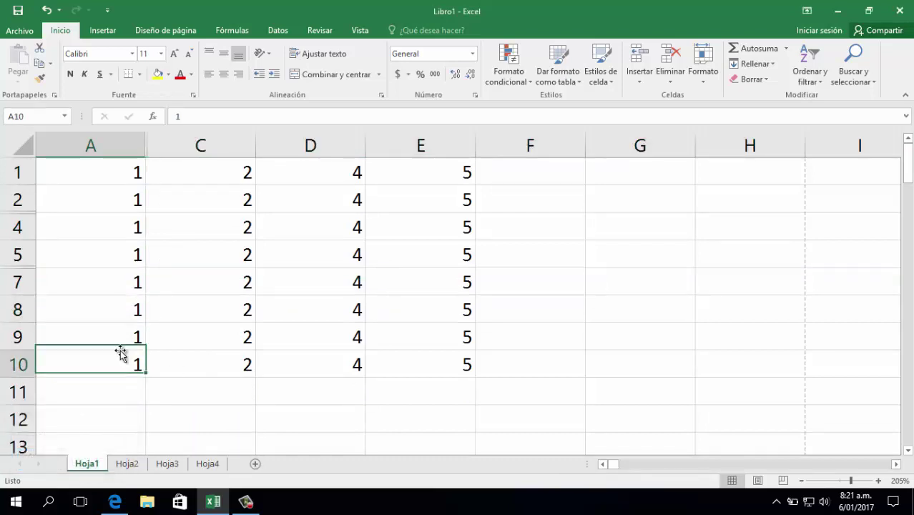
Hide the sheet Hoja3 and return to Hoja1
{"action": "left_click", "coordinate": [171, 469]}
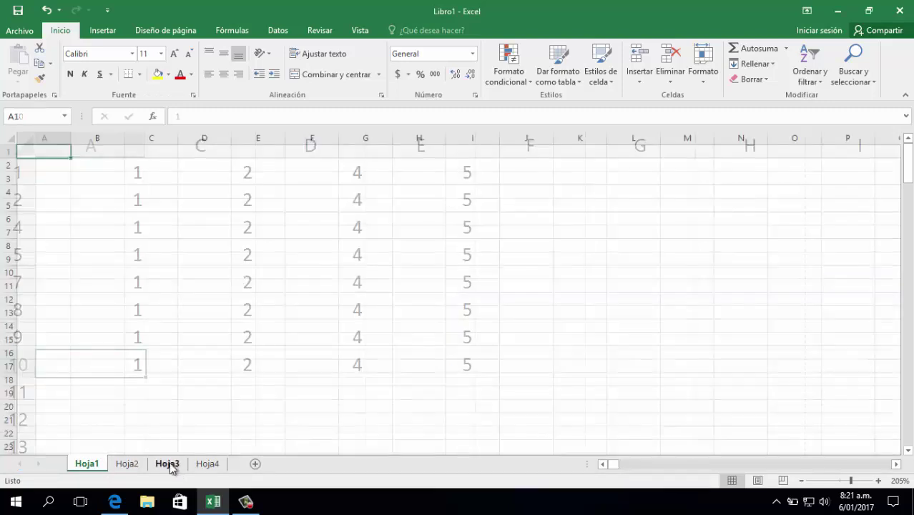
{"action": "right_click", "coordinate": [170, 465]}
{"action": "left_click", "coordinate": [214, 421]}
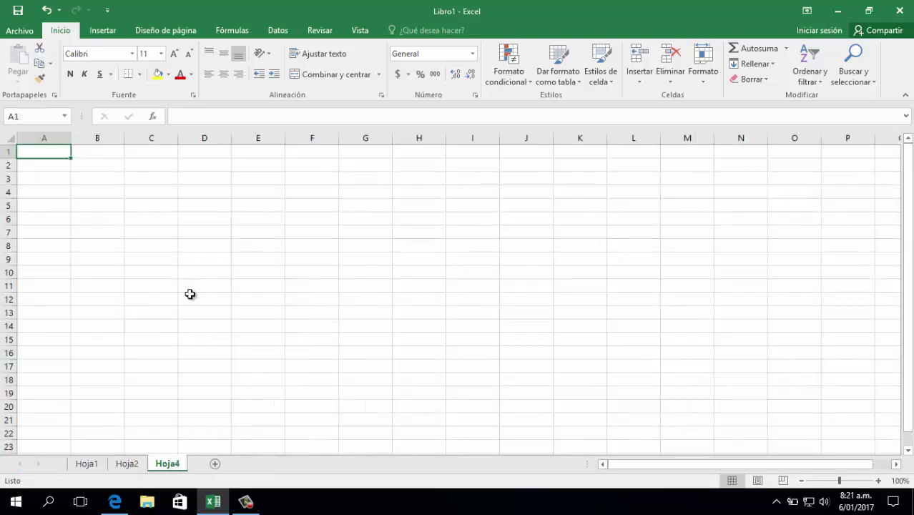
{"action": "left_click", "coordinate": [84, 464]}
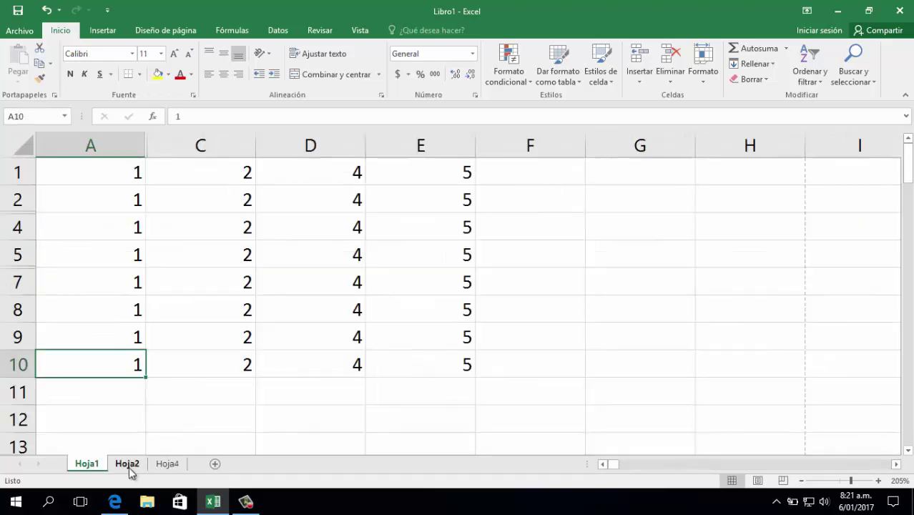
Unhide the sheet Hoja3, select cell E10 on it and go back to Hoja1
{"action": "right_click", "coordinate": [167, 465]}
{"action": "left_click", "coordinate": [186, 439]}
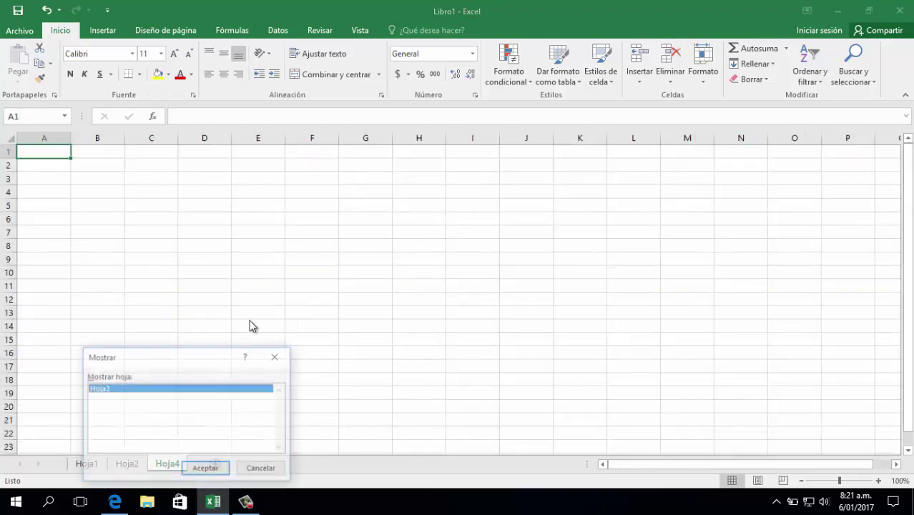
{"action": "left_click", "coordinate": [206, 470]}
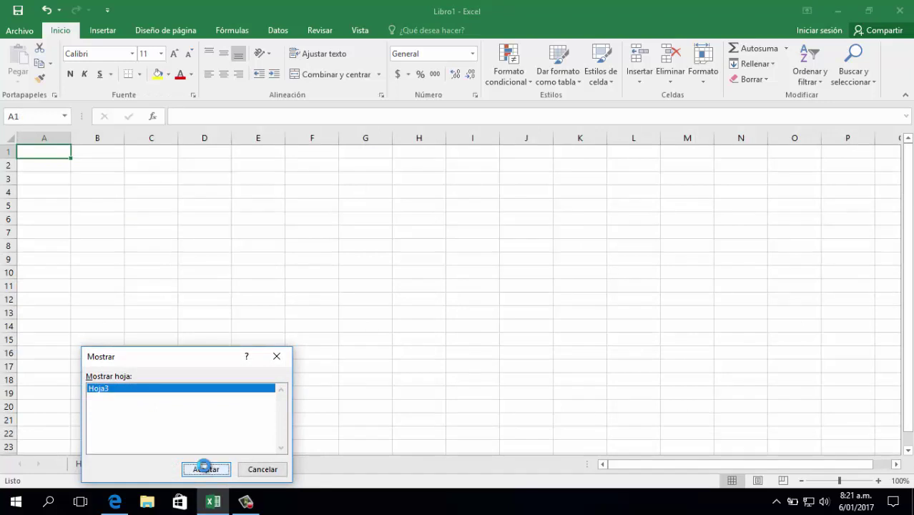
{"action": "left_click", "coordinate": [244, 277]}
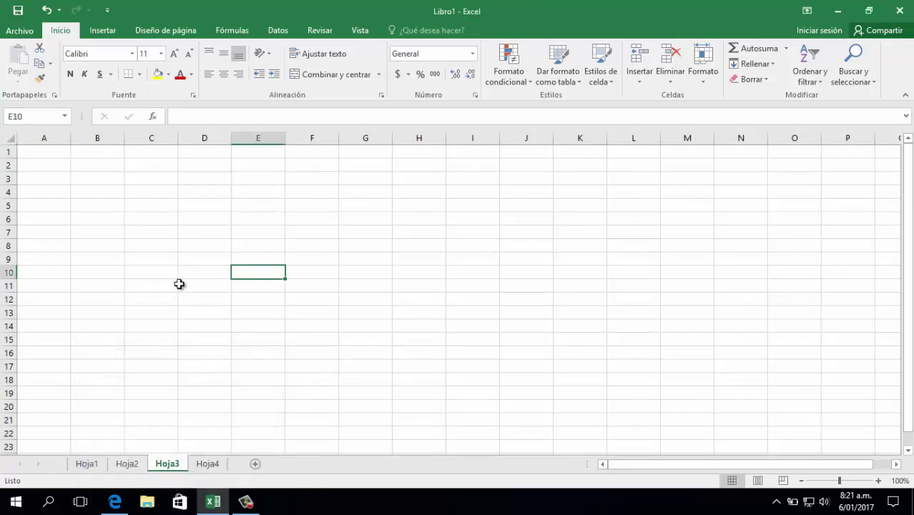
{"action": "left_click", "coordinate": [99, 467]}
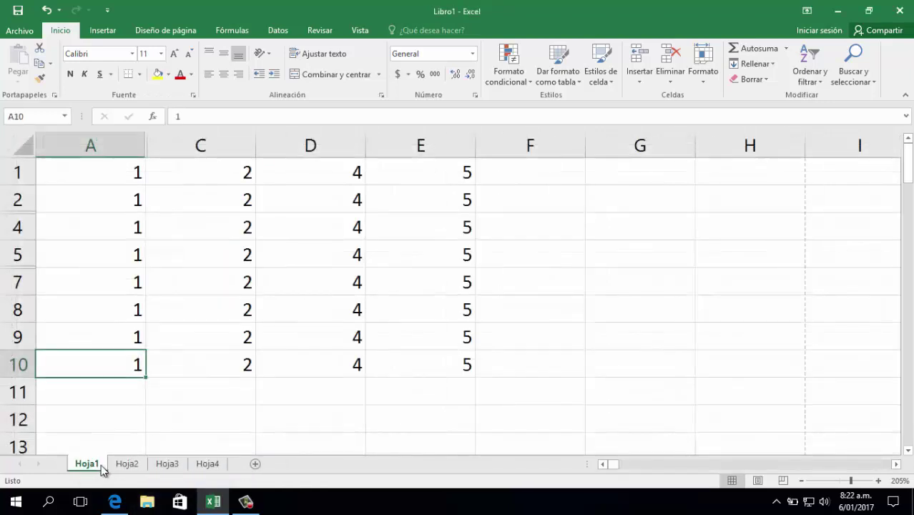
Clear the whole block of numbers in A1:E10 on Hoja1 and undo the clearing
{"action": "left_click", "coordinate": [174, 258]}
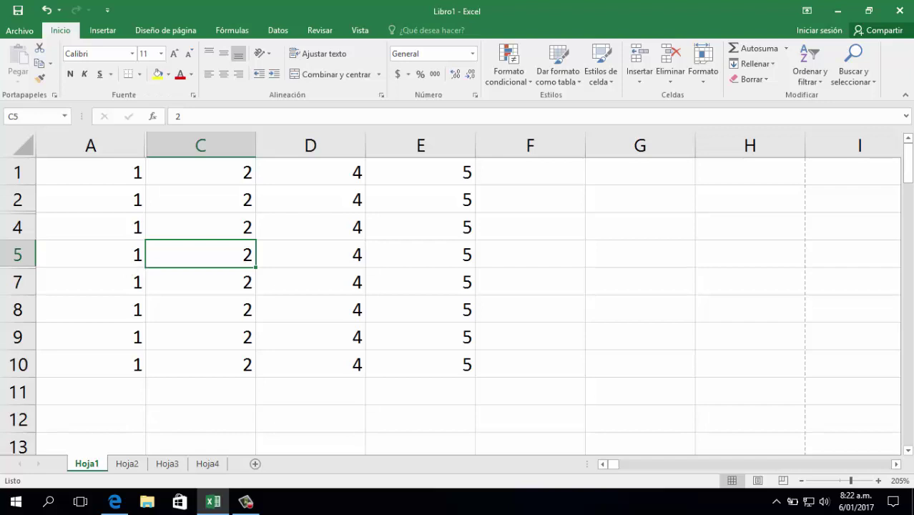
{"action": "left_click", "coordinate": [444, 358]}
{"action": "key", "text": "ctrl+a"}
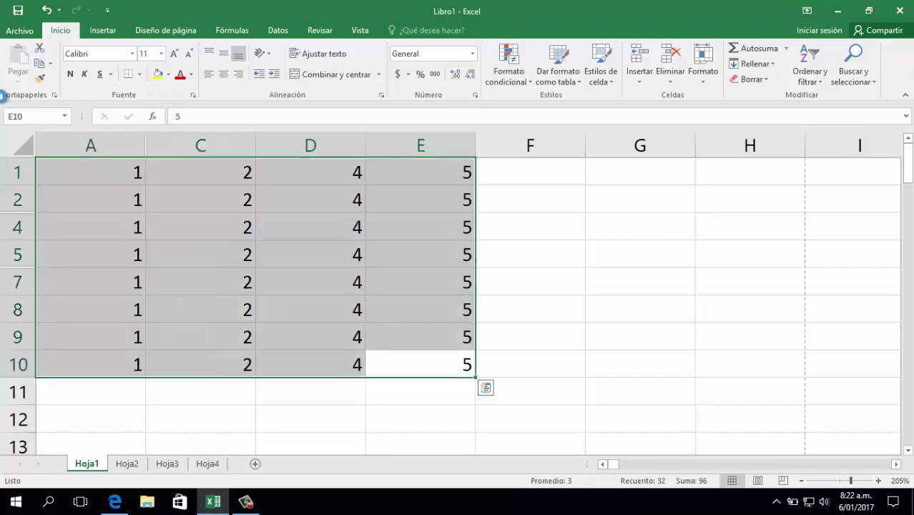
{"action": "key", "text": "Delete"}
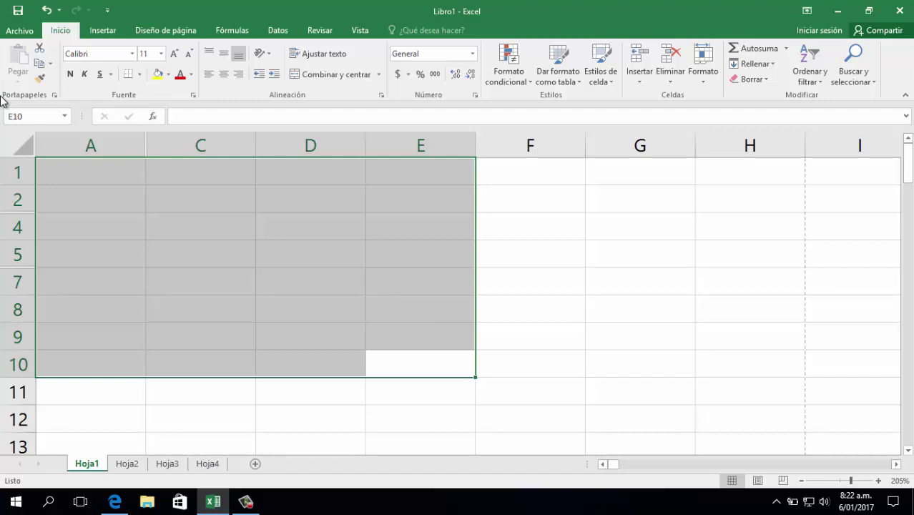
{"action": "left_click", "coordinate": [413, 331]}
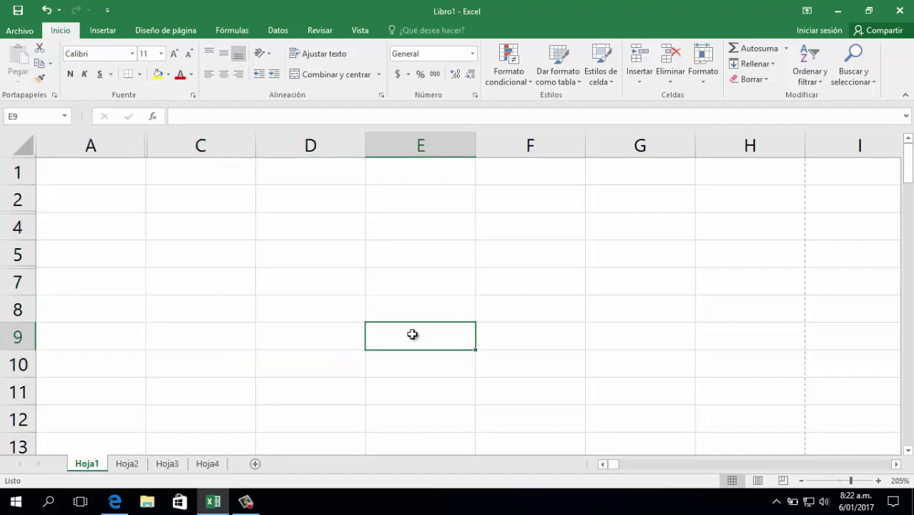
{"action": "left_click", "coordinate": [45, 10]}
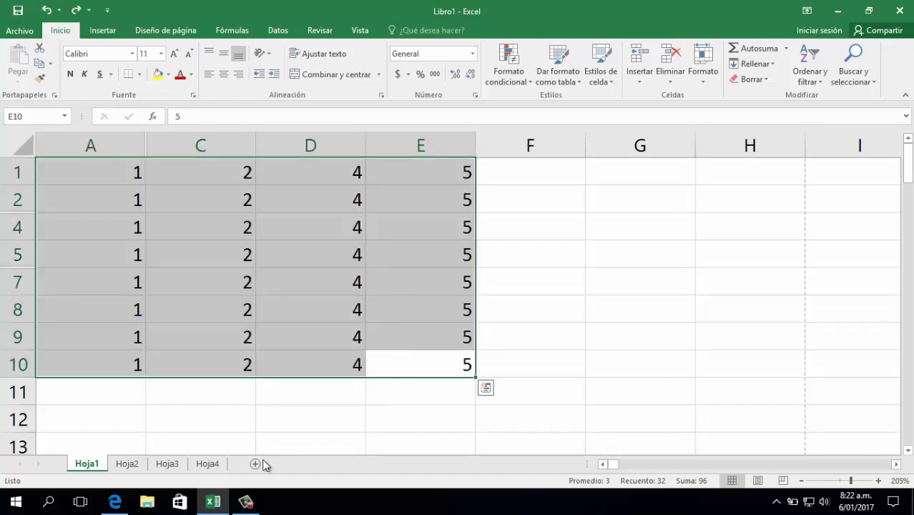
Delete the sheet Hoja1 from the workbook, including its data
{"action": "right_click", "coordinate": [95, 469]}
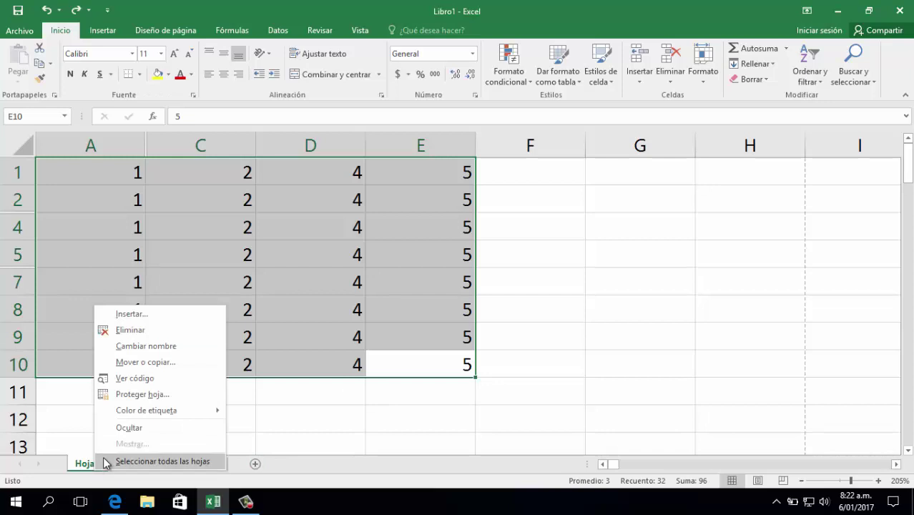
{"action": "left_click", "coordinate": [146, 330]}
{"action": "left_click", "coordinate": [421, 290]}
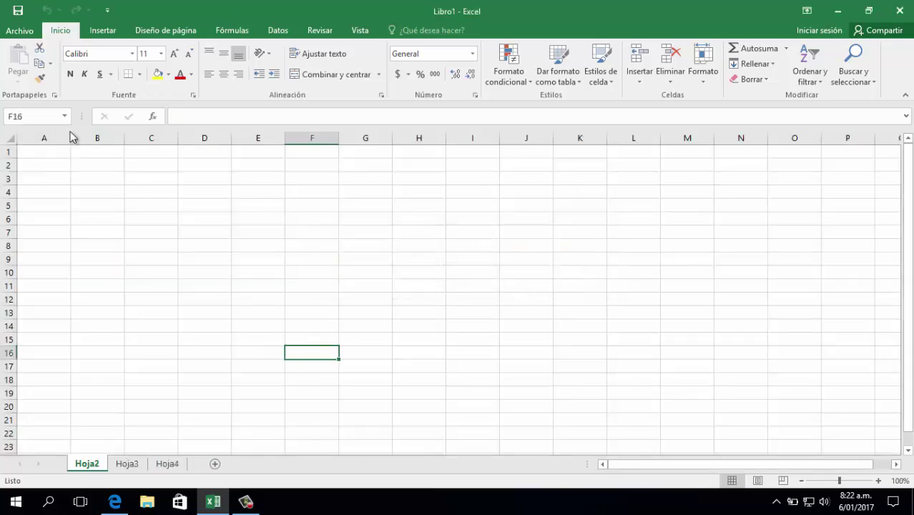
Look through the insert, page layout, formula, data and review command sets and return to the home commands
{"action": "left_click", "coordinate": [325, 299]}
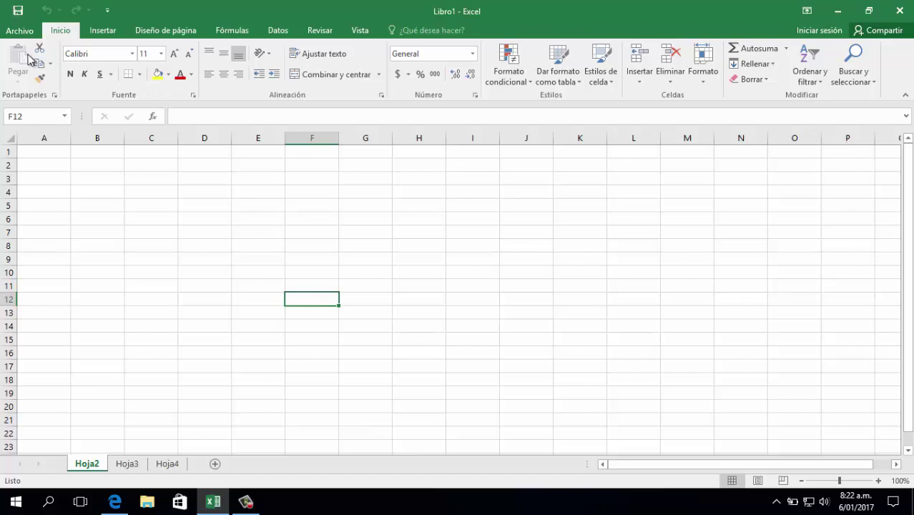
{"action": "left_click", "coordinate": [317, 310]}
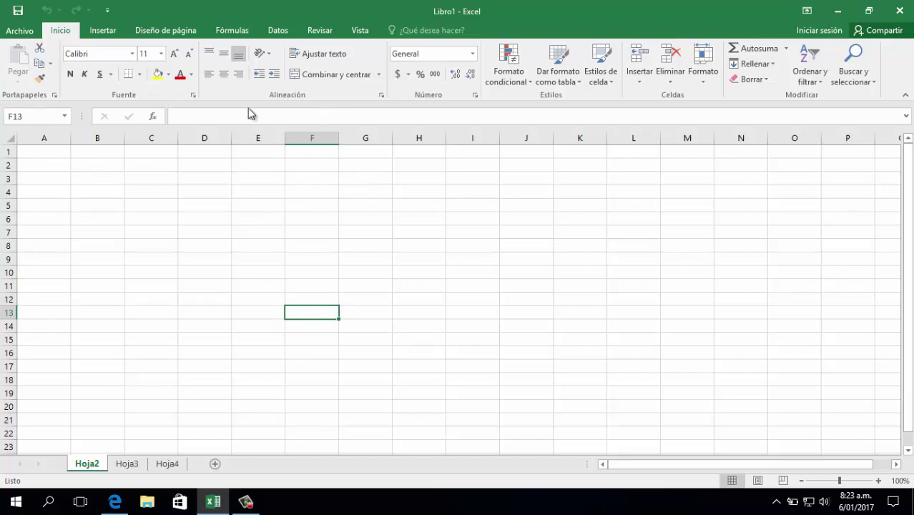
{"action": "left_click", "coordinate": [105, 30]}
{"action": "left_click", "coordinate": [151, 32]}
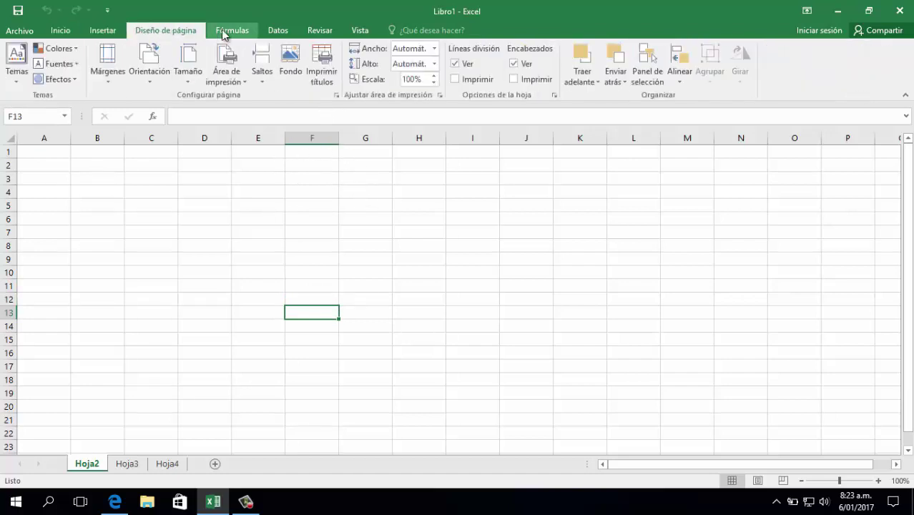
{"action": "left_click", "coordinate": [223, 31]}
{"action": "left_click", "coordinate": [291, 31]}
{"action": "left_click", "coordinate": [316, 32]}
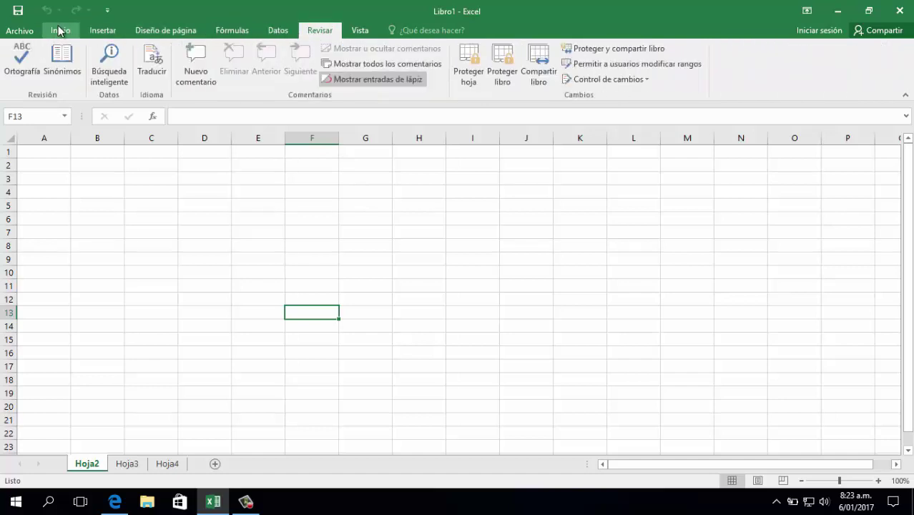
{"action": "left_click", "coordinate": [61, 32]}
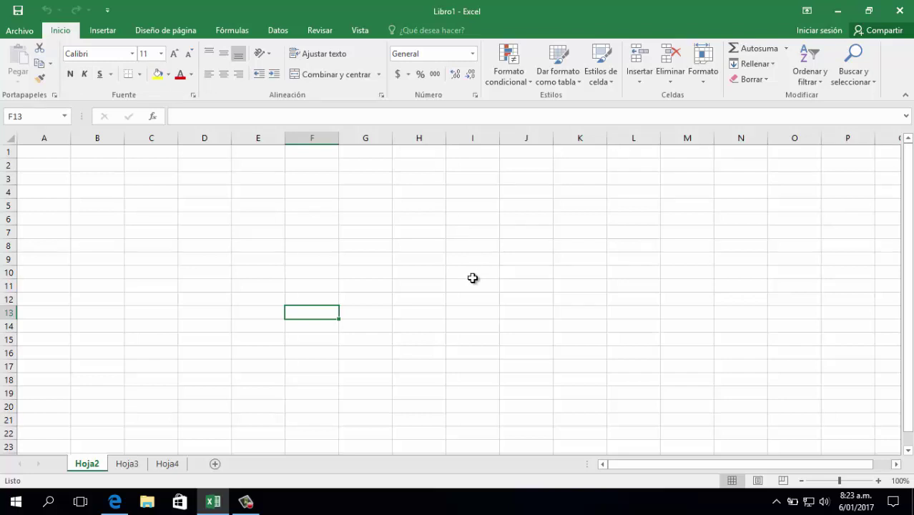
Examine the insert, page layout and formula commands, selecting column A and cells B1 and D5 on Hoja2
{"action": "left_click", "coordinate": [101, 34]}
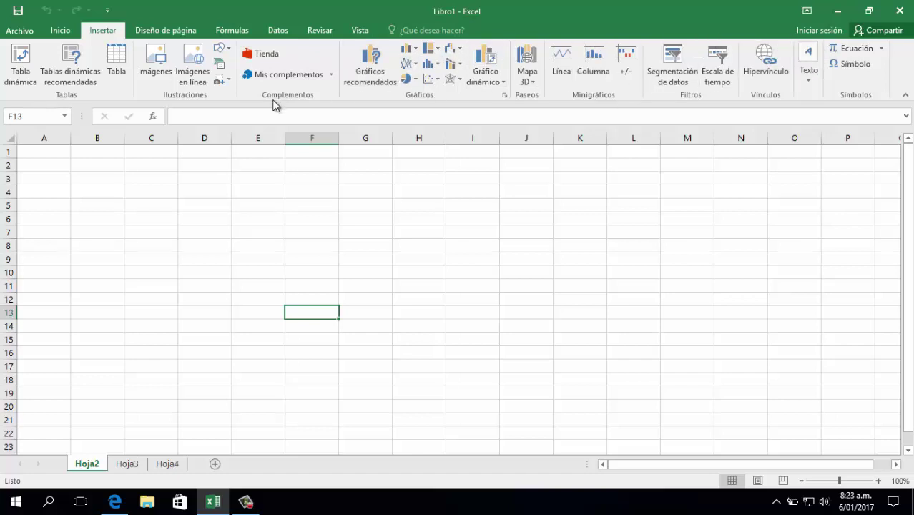
{"action": "left_click", "coordinate": [164, 33]}
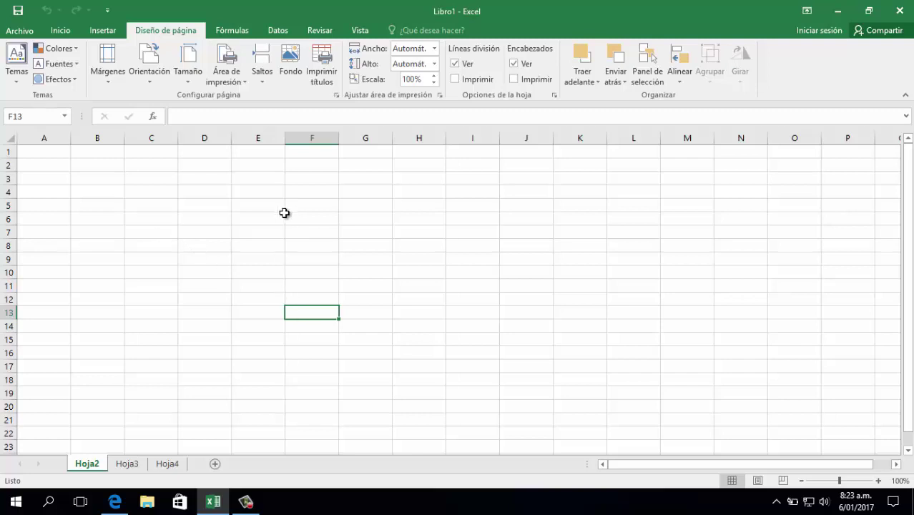
{"action": "left_click", "coordinate": [238, 32]}
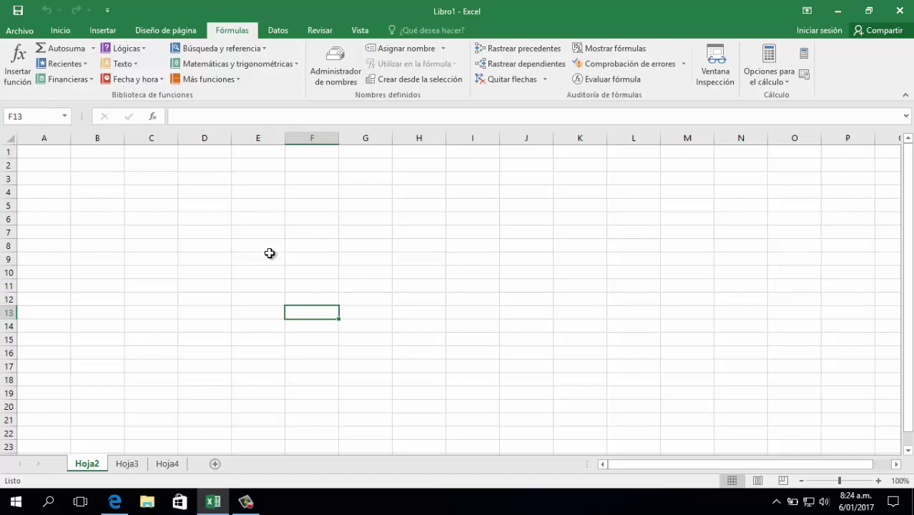
{"action": "left_click", "coordinate": [115, 191]}
{"action": "left_click", "coordinate": [56, 164]}
{"action": "left_click", "coordinate": [45, 138]}
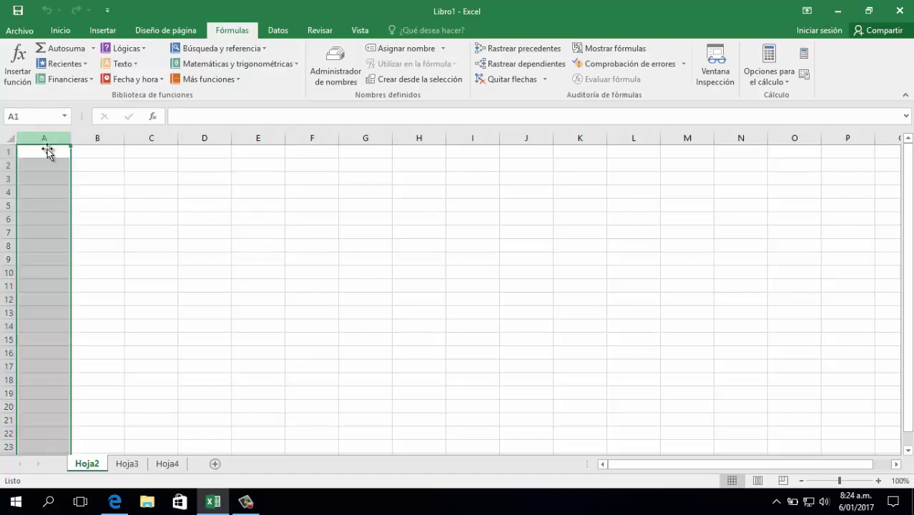
{"action": "left_click", "coordinate": [106, 155]}
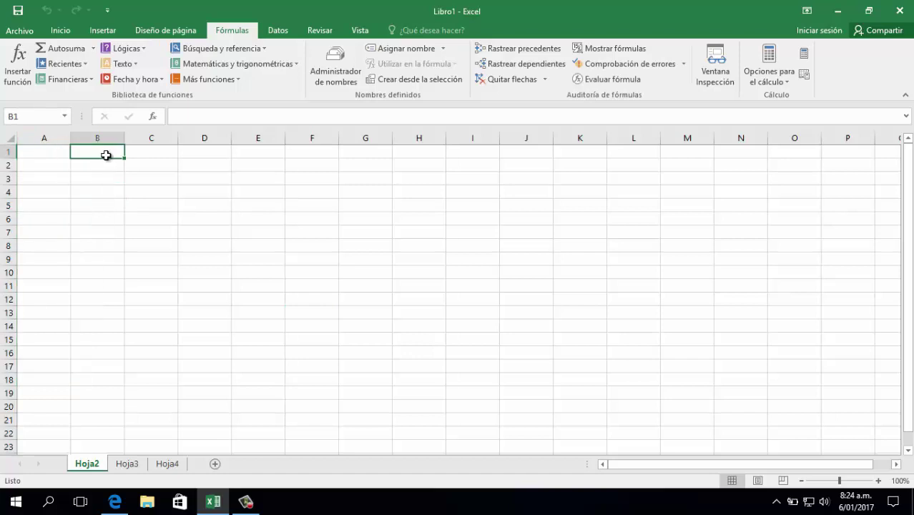
{"action": "left_click", "coordinate": [181, 204]}
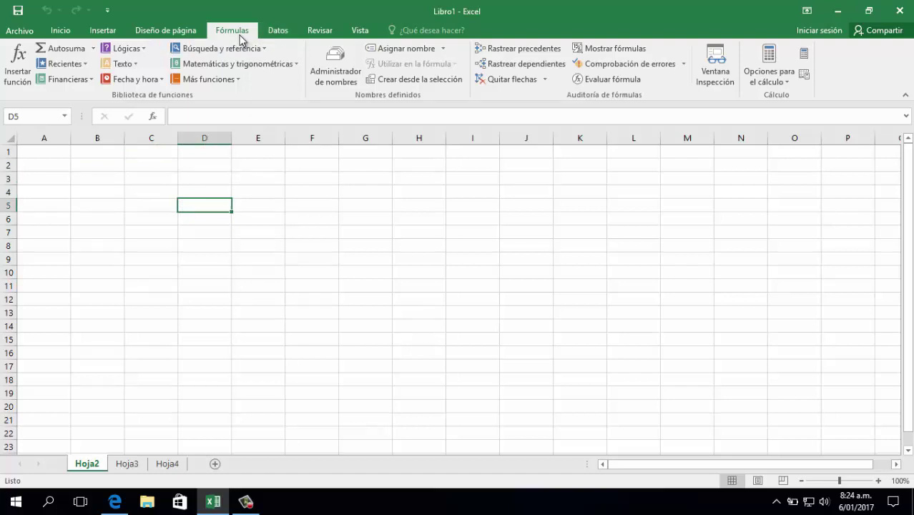
Examine the data, review and formula commands, ending on the data commands with cell C5 selected
{"action": "left_click", "coordinate": [272, 33]}
{"action": "left_click", "coordinate": [317, 33]}
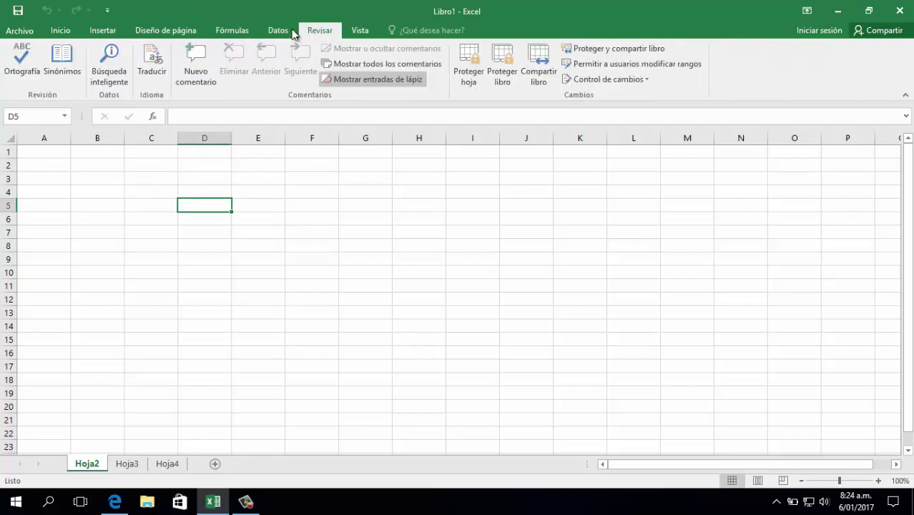
{"action": "left_click", "coordinate": [281, 32]}
{"action": "left_click", "coordinate": [232, 32]}
{"action": "left_click", "coordinate": [288, 204]}
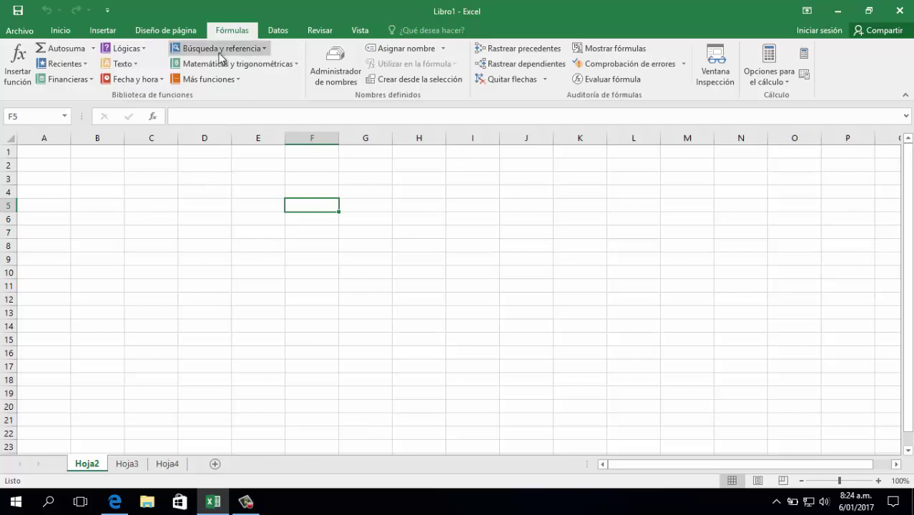
{"action": "left_click", "coordinate": [292, 30]}
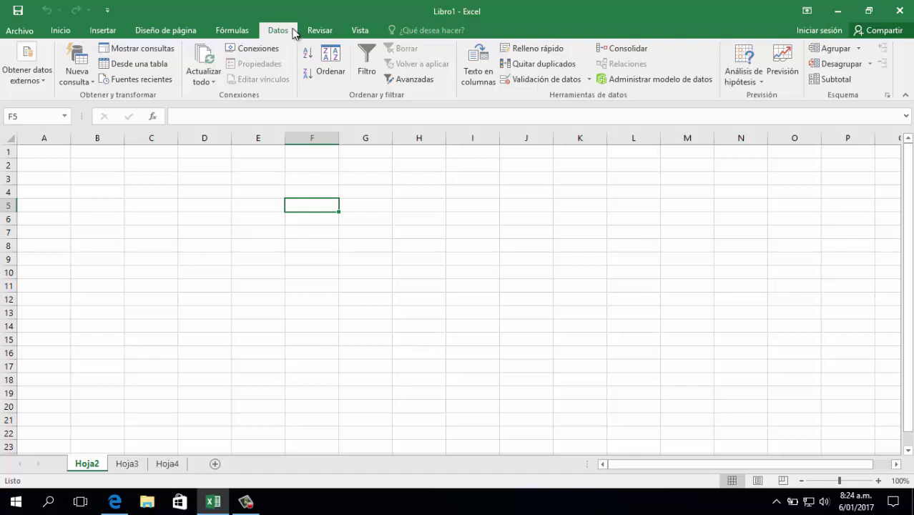
{"action": "left_click", "coordinate": [319, 30]}
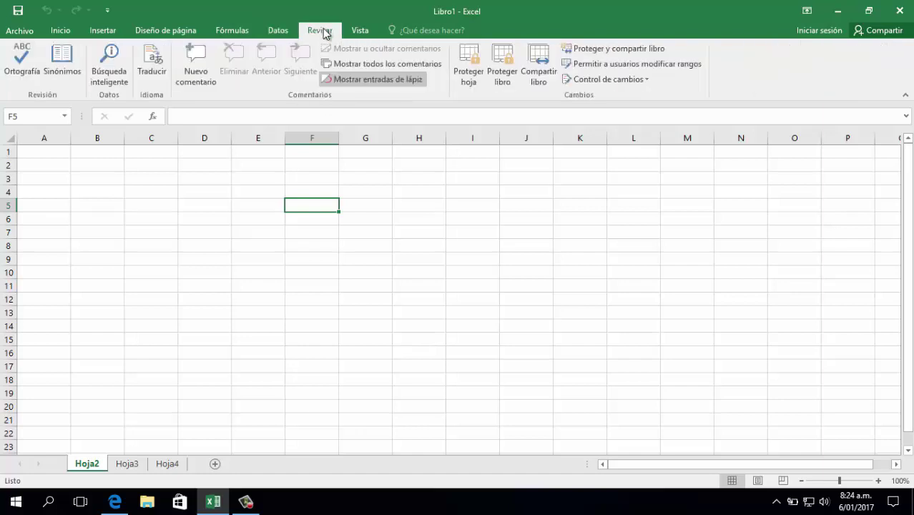
{"action": "left_click", "coordinate": [273, 33]}
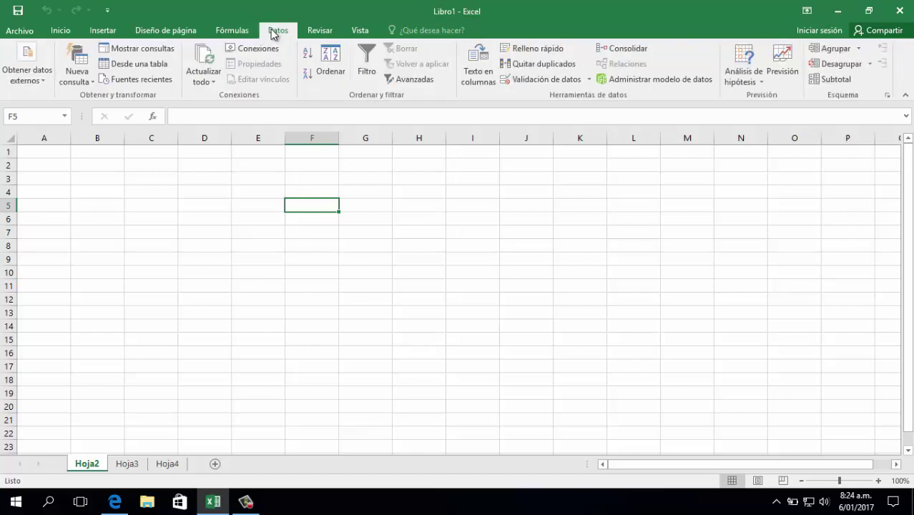
{"action": "left_click", "coordinate": [149, 206]}
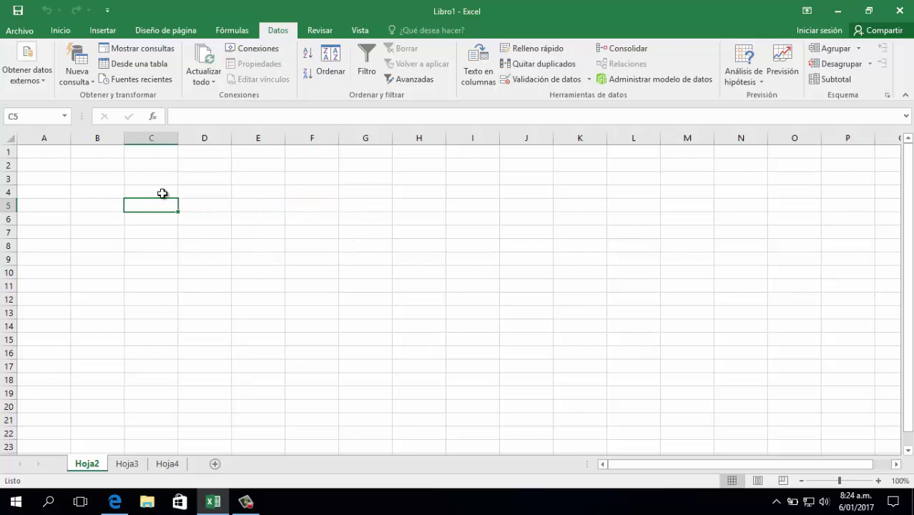